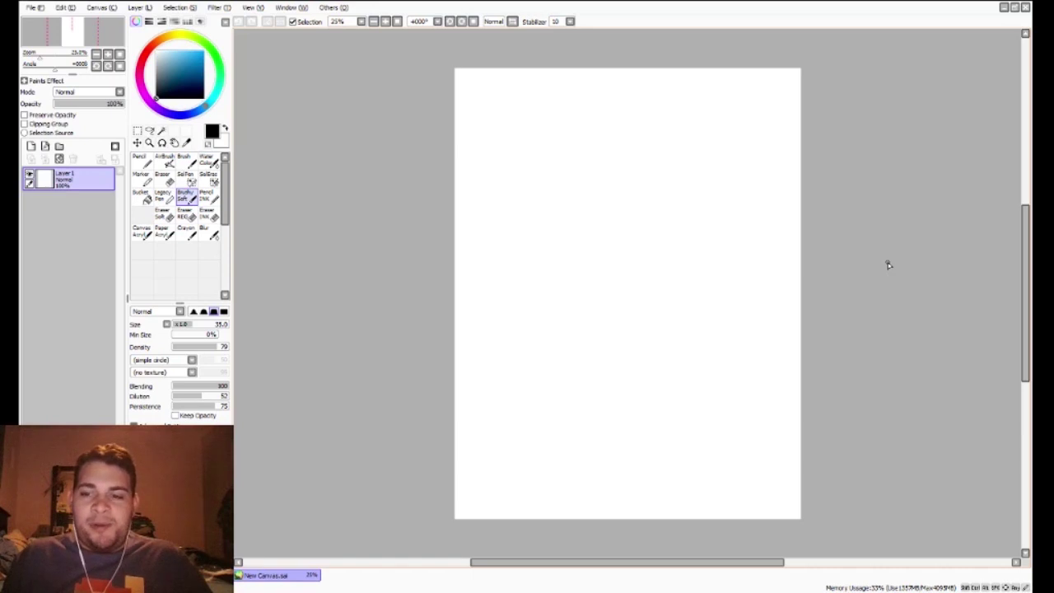
Step: Choose a bright blue brush colour, try it with a loose scribble and undo the scribble
left_click_drag(191, 70, 245, 34)
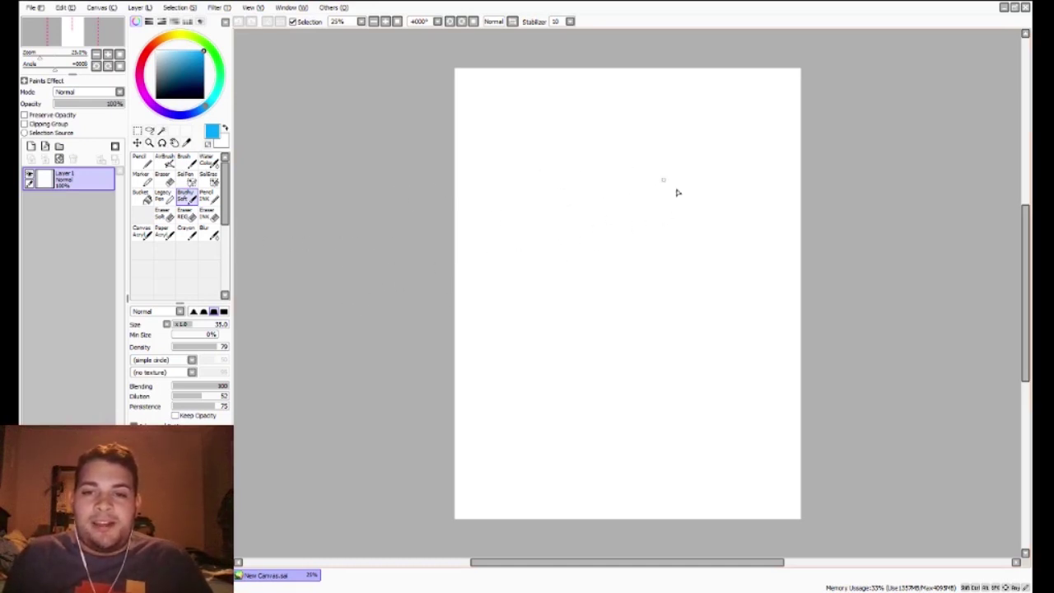
mouse_move(682, 196)
left_mouse_down()
mouse_move(651, 201)
mouse_move(702, 320)
mouse_move(739, 241)
left_mouse_up()
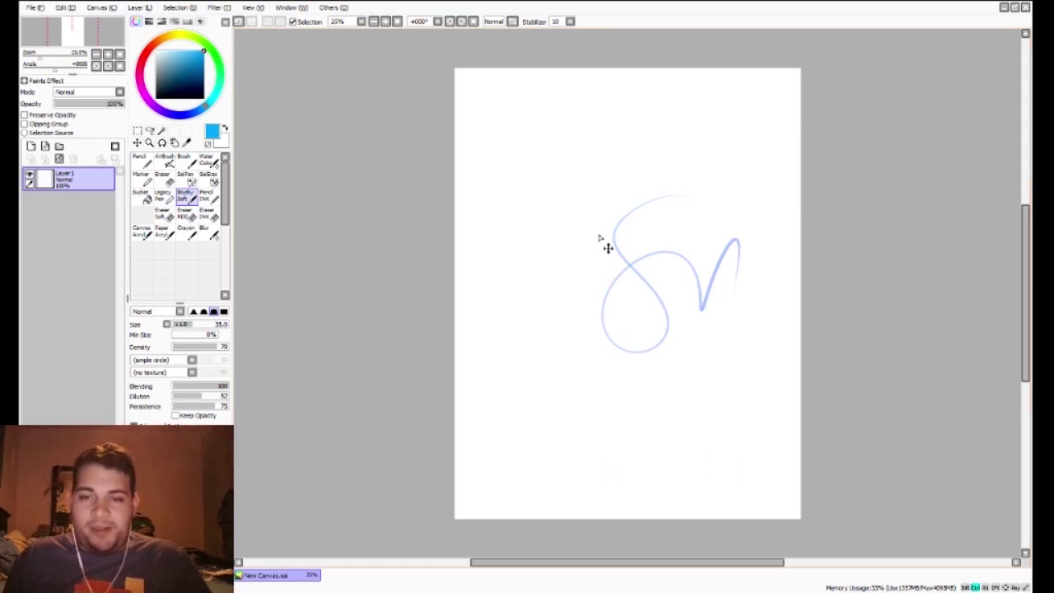
key("ctrl+z")
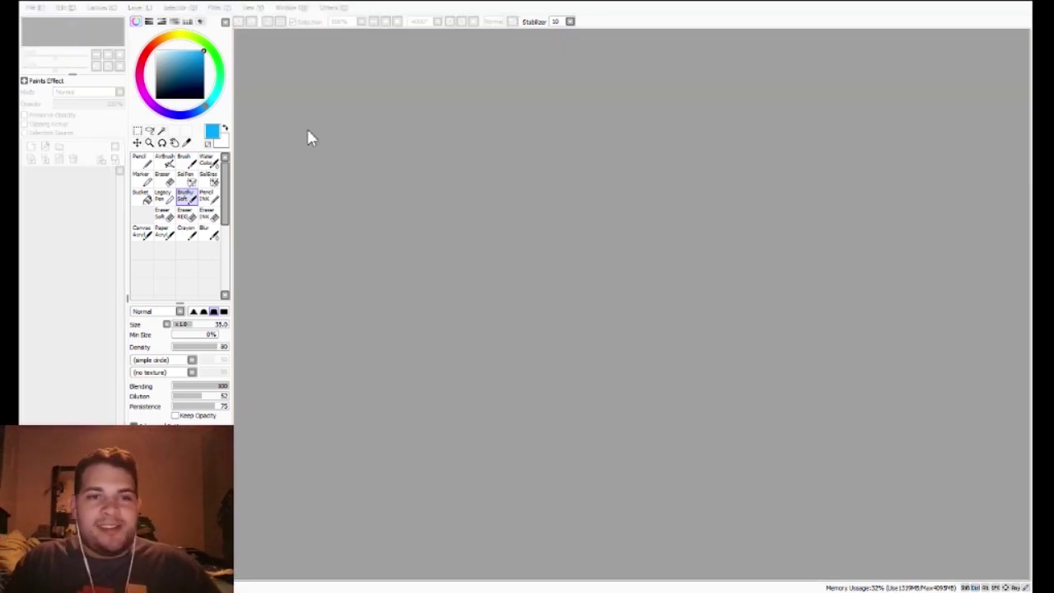
left_click(241, 174)
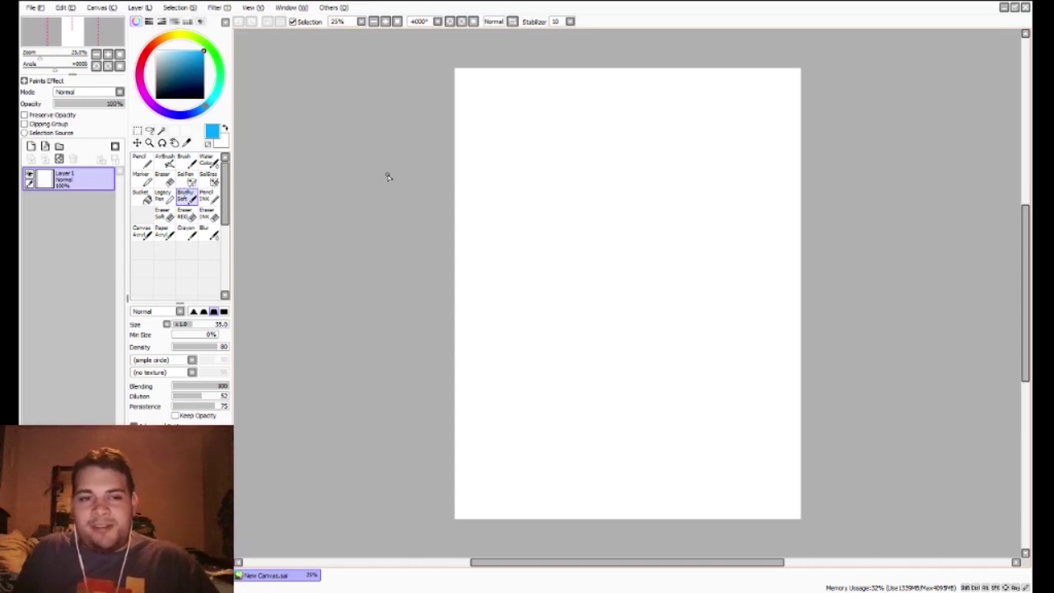
Step: Sketch a loose double-lined circle for the head in the upper middle of the canvas, undoing strokes that look off
left_click_drag(647, 181, 649, 238)
key("ctrl+z")
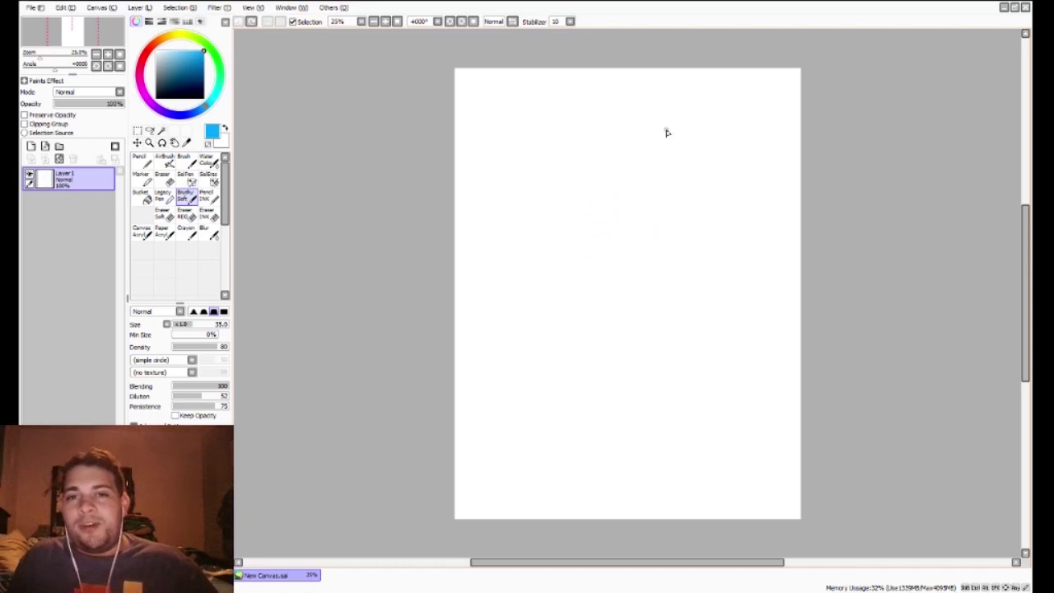
mouse_move(657, 172)
left_mouse_down()
mouse_move(664, 205)
mouse_move(631, 226)
left_mouse_up()
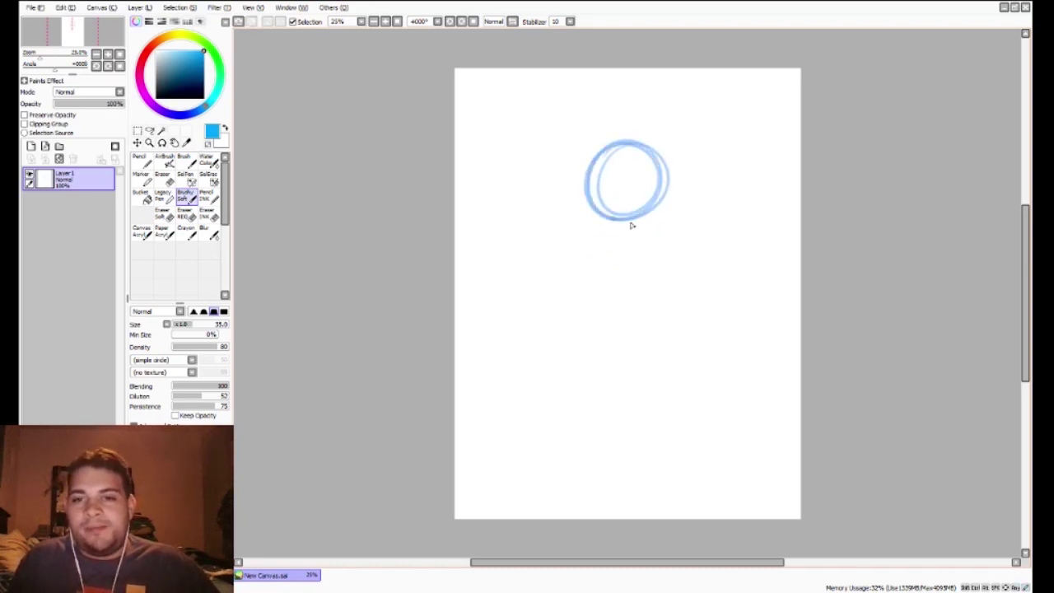
key("ctrl+z")
mouse_move(654, 154)
left_mouse_down()
mouse_move(645, 218)
mouse_move(637, 225)
mouse_move(663, 155)
mouse_move(641, 219)
mouse_move(623, 231)
mouse_move(663, 164)
mouse_move(681, 182)
mouse_move(659, 212)
left_mouse_up()
key("ctrl+z")
key("ctrl+z")
key("ctrl+z")
mouse_move(667, 156)
left_mouse_down()
mouse_move(640, 223)
mouse_move(662, 216)
mouse_move(588, 195)
mouse_move(630, 126)
left_mouse_up()
key("ctrl+z")
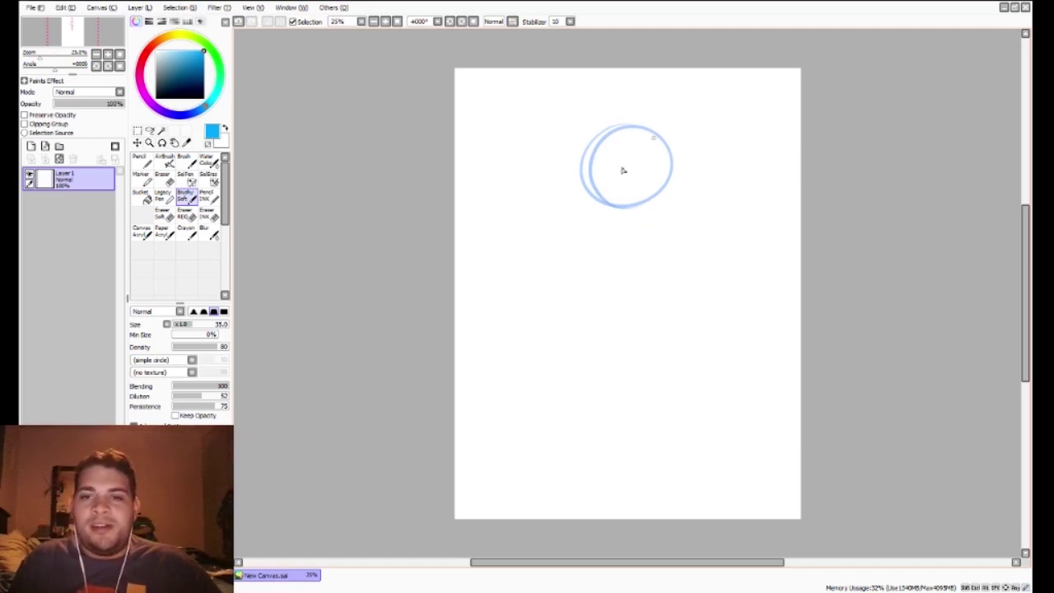
Step: Draw a curved vertical centre line near the circle's left side and a curved horizontal eye line across its lower half
mouse_move(624, 107)
left_mouse_down()
mouse_move(623, 243)
mouse_move(632, 249)
left_mouse_up()
key("ctrl+z")
mouse_move(606, 126)
left_mouse_down()
mouse_move(608, 225)
mouse_move(634, 256)
left_mouse_up()
key("ctrl+z")
left_click_drag(609, 132, 612, 206)
left_click_drag(562, 171, 696, 176)
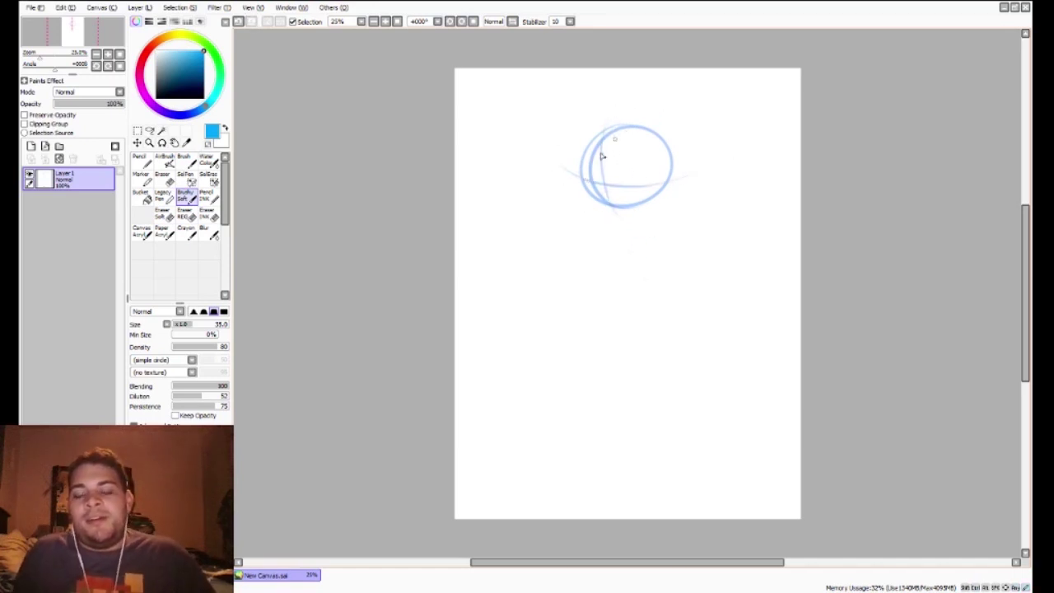
Step: Sketch the far side of the face, the cheek and a pointed chin just outside the head circle
left_click_drag(590, 134, 582, 170)
key("ctrl+z")
key("ctrl+z")
mouse_move(583, 155)
left_mouse_down()
mouse_move(592, 201)
mouse_move(587, 184)
mouse_move(594, 203)
mouse_move(626, 216)
mouse_move(612, 219)
mouse_move(627, 221)
mouse_move(664, 193)
left_mouse_up()
key("ctrl+z")
key("ctrl+z")
key("ctrl+z")
left_click_drag(623, 221, 668, 191)
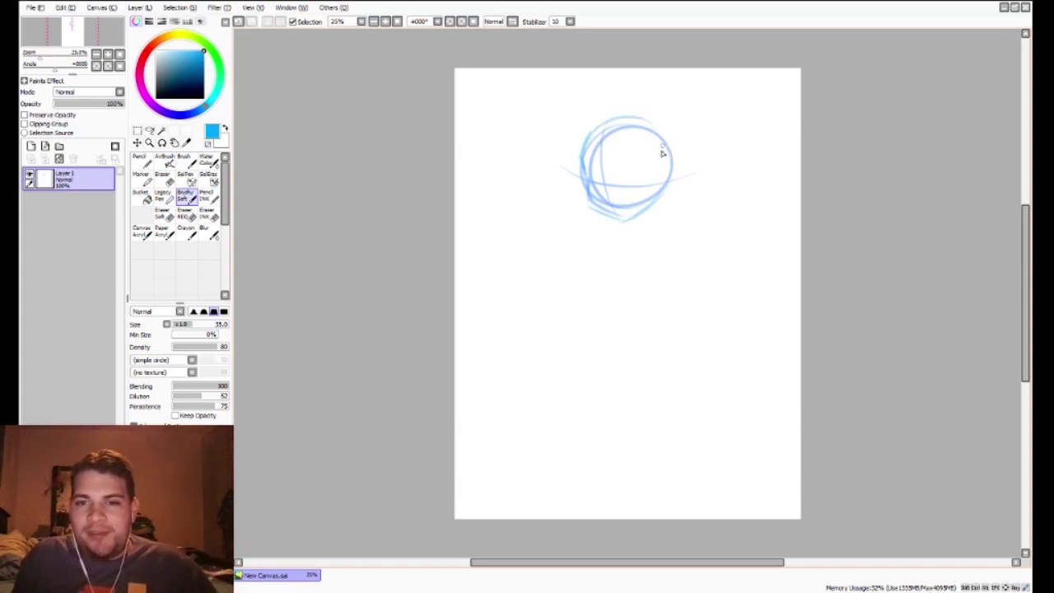
Step: Draw a larger skull outline arching over the top of the head circle and down its right side
mouse_move(585, 143)
left_mouse_down()
mouse_move(688, 157)
mouse_move(687, 167)
left_mouse_up()
key("ctrl+z")
left_click_drag(632, 113, 687, 152)
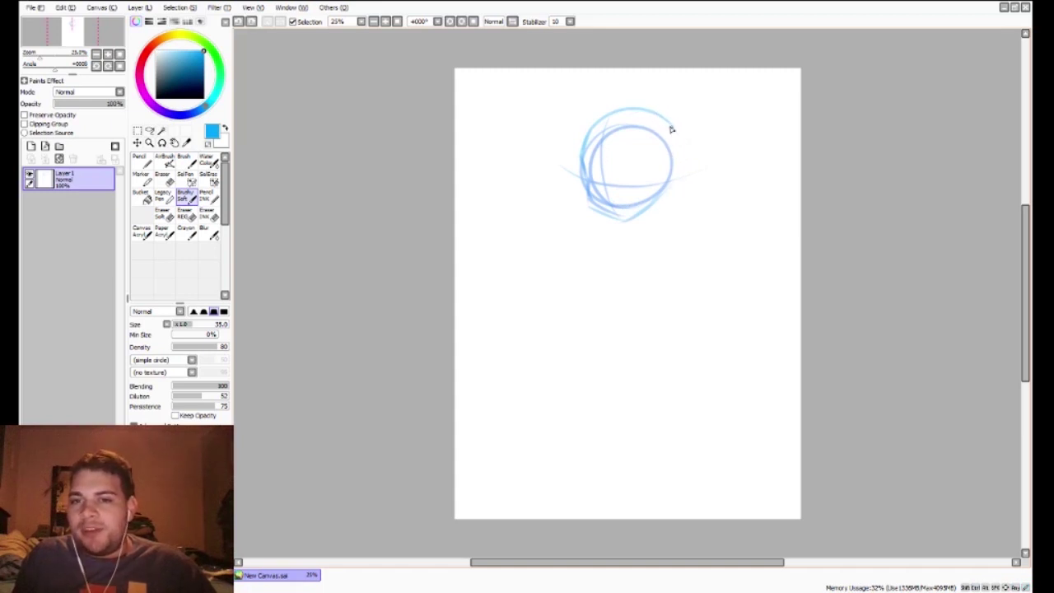
key("ctrl+z")
key("ctrl+y")
key("ctrl+z")
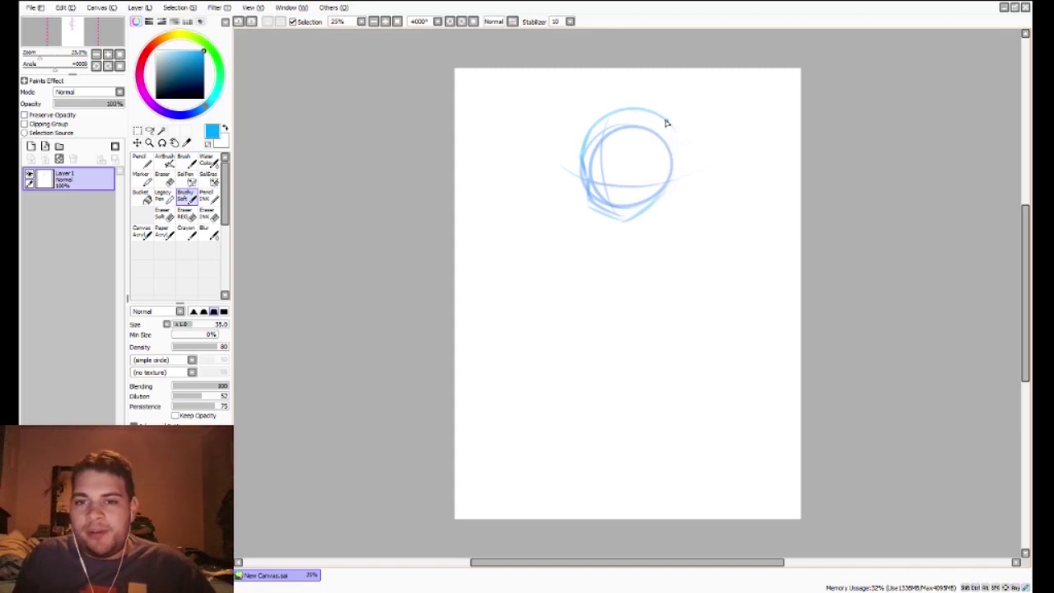
mouse_move(666, 129)
left_mouse_down()
mouse_move(660, 205)
mouse_move(676, 153)
mouse_move(666, 128)
mouse_move(658, 201)
mouse_move(678, 143)
mouse_move(668, 122)
mouse_move(651, 195)
mouse_move(678, 151)
mouse_move(666, 122)
mouse_move(649, 198)
mouse_move(677, 154)
mouse_move(674, 128)
mouse_move(666, 190)
left_mouse_up()
key("ctrl+z")
key("ctrl+z")
key("ctrl+z")
mouse_move(671, 127)
left_mouse_down()
mouse_move(653, 205)
mouse_move(676, 167)
mouse_move(674, 134)
mouse_move(658, 202)
left_mouse_up()
key("ctrl+z")
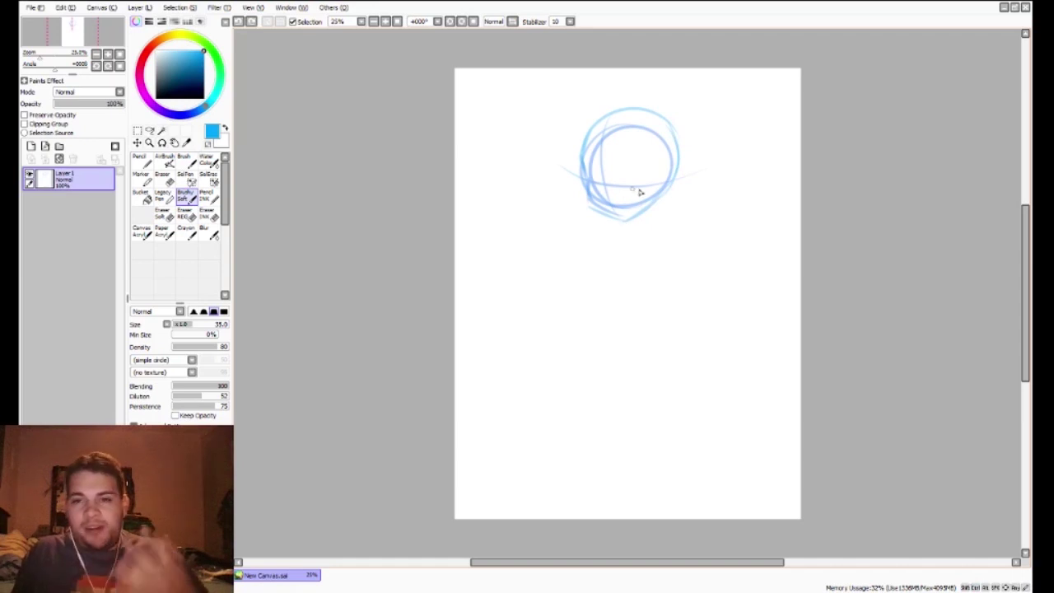
Step: Sketch the large near eye on the horizontal guideline in the right half of the face
left_click_drag(623, 179, 626, 179)
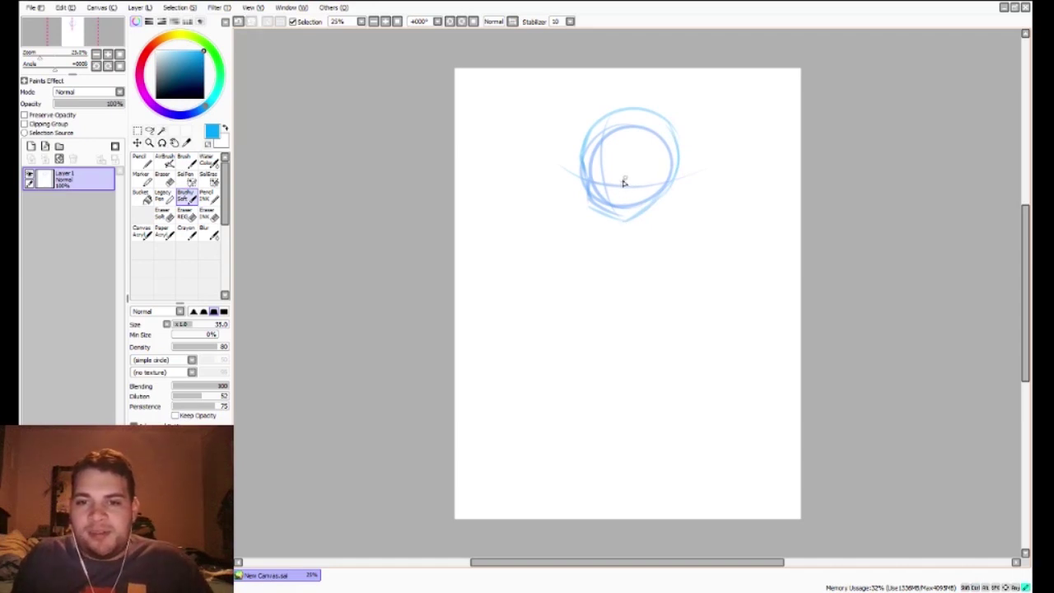
key("ctrl+z")
mouse_move(623, 183)
left_mouse_down()
mouse_move(648, 156)
mouse_move(636, 159)
mouse_move(648, 174)
mouse_move(645, 153)
mouse_move(661, 183)
mouse_move(656, 166)
mouse_move(655, 187)
mouse_move(632, 192)
mouse_move(658, 194)
mouse_move(642, 165)
mouse_move(639, 194)
mouse_move(640, 160)
mouse_move(639, 190)
mouse_move(649, 169)
mouse_move(635, 182)
mouse_move(657, 168)
mouse_move(653, 184)
mouse_move(653, 161)
mouse_move(635, 200)
mouse_move(654, 166)
mouse_move(649, 193)
left_mouse_up()
key("ctrl+z")
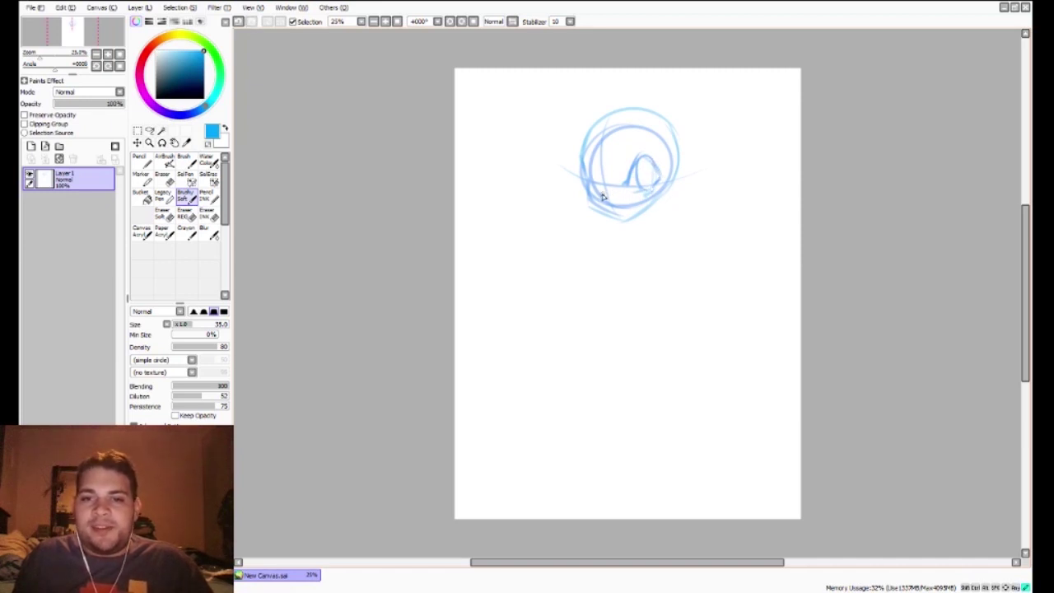
Step: Sketch the small dark nose and the mouth line, plus the far eye and the near eyebrow
mouse_move(604, 200)
left_mouse_down()
mouse_move(605, 216)
mouse_move(629, 214)
left_mouse_up()
key("ctrl+z")
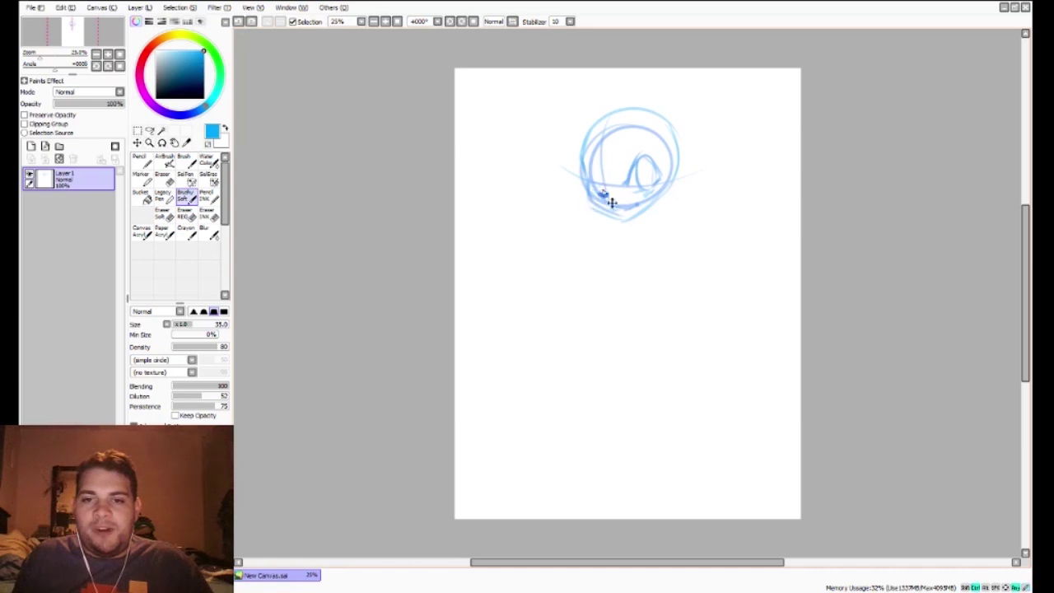
key("ctrl+z")
left_click_drag(599, 191, 608, 195)
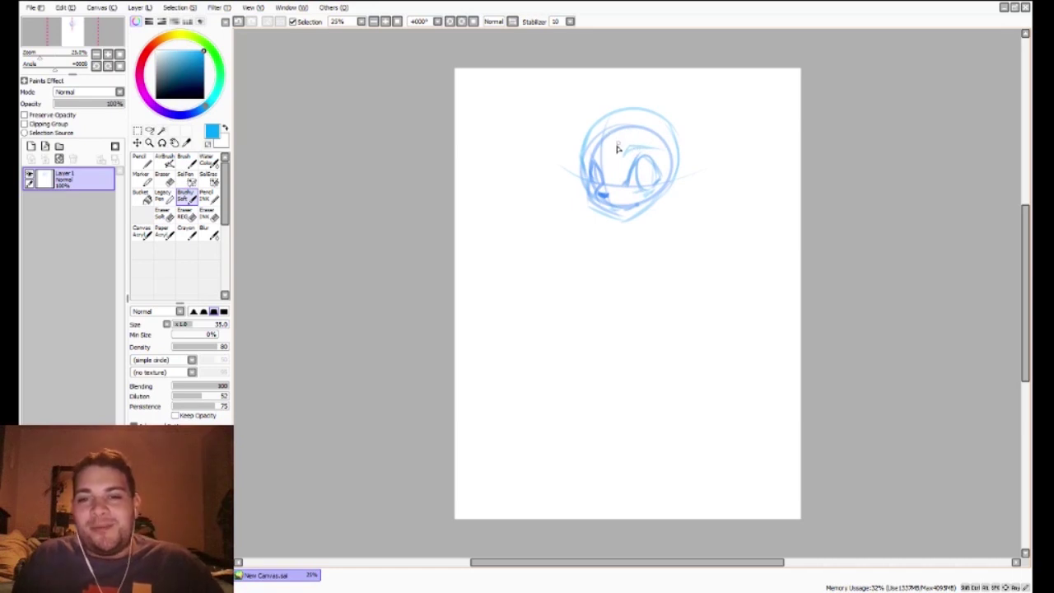
mouse_move(604, 283)
left_mouse_down()
mouse_move(626, 264)
mouse_move(715, 264)
mouse_move(628, 260)
mouse_move(616, 264)
mouse_move(709, 259)
left_mouse_up()
key("ctrl+z")
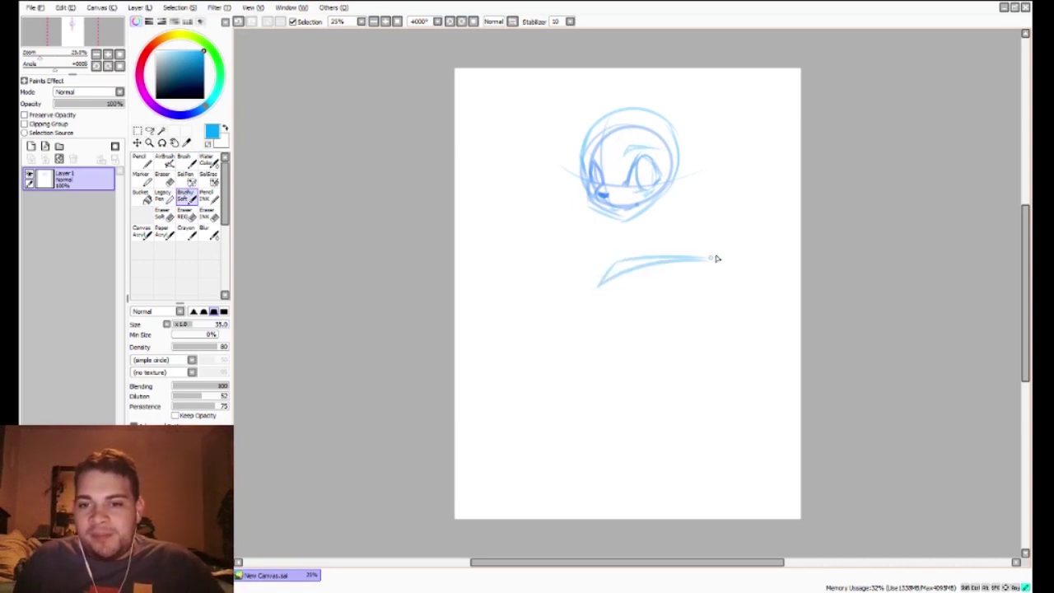
left_click_drag(609, 275, 712, 260)
key("ctrl+z")
left_click_drag(500, 291, 596, 280)
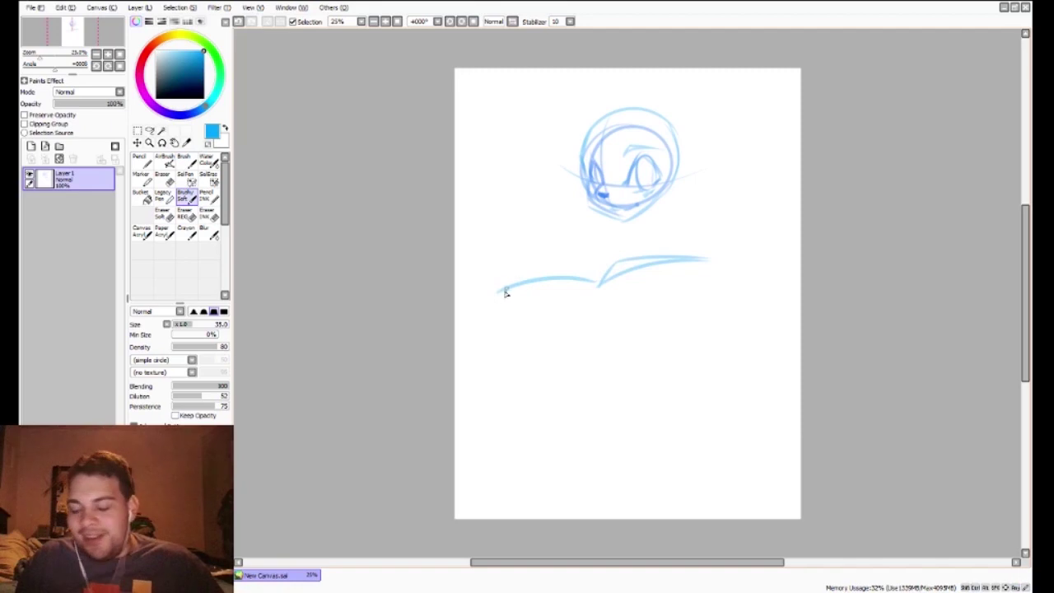
key("ctrl+z")
key("ctrl+z")
key("ctrl+z")
key("ctrl+z")
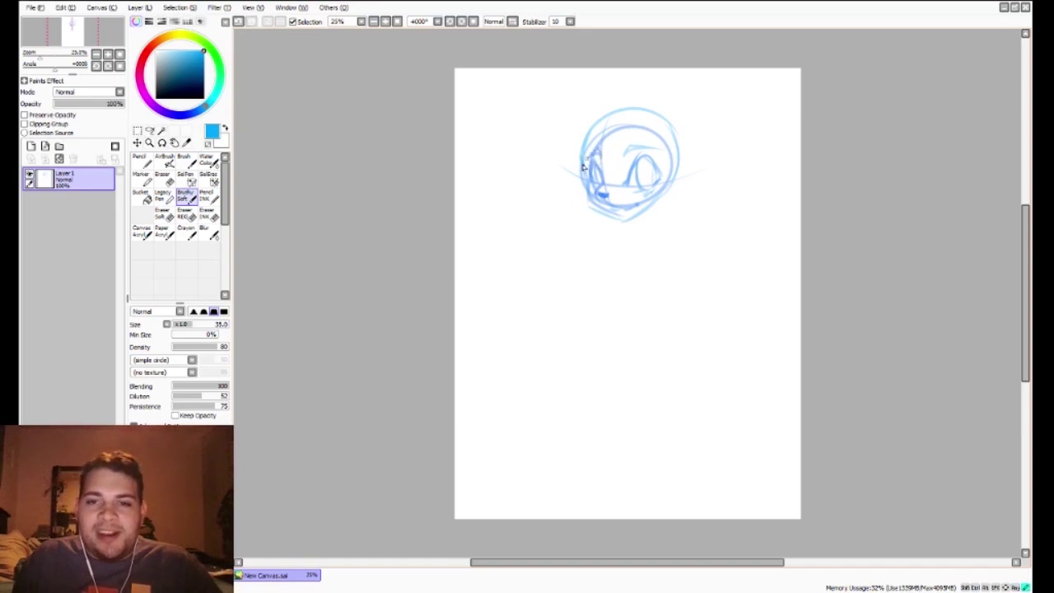
Step: Redraw the brow stroke above the far eye and move the whole head sketch down and slightly left
key("ctrl+z")
left_click_drag(600, 152, 584, 166)
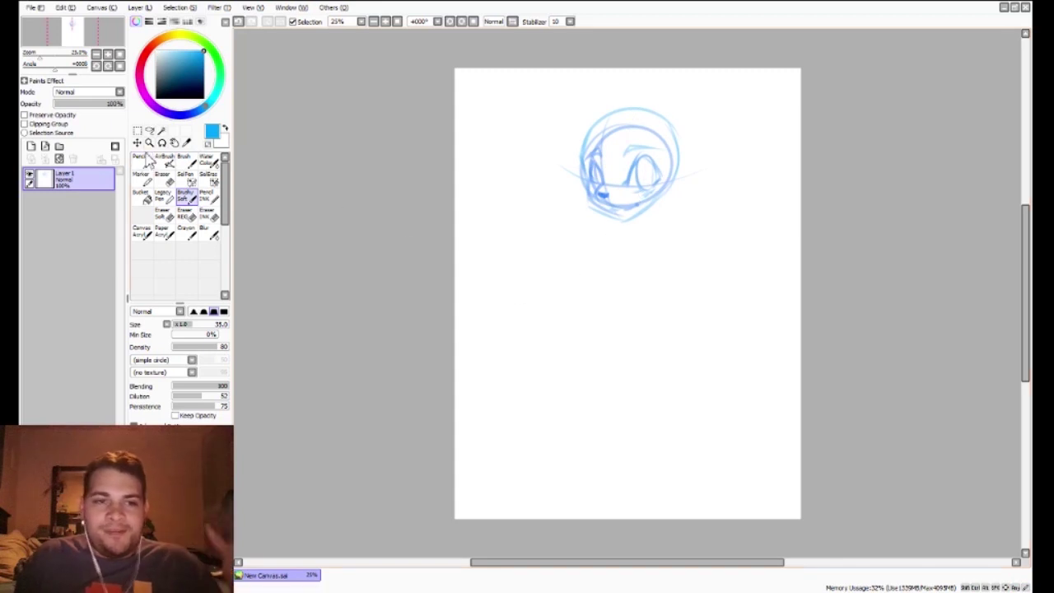
left_click(137, 143)
left_click_drag(627, 178, 616, 243)
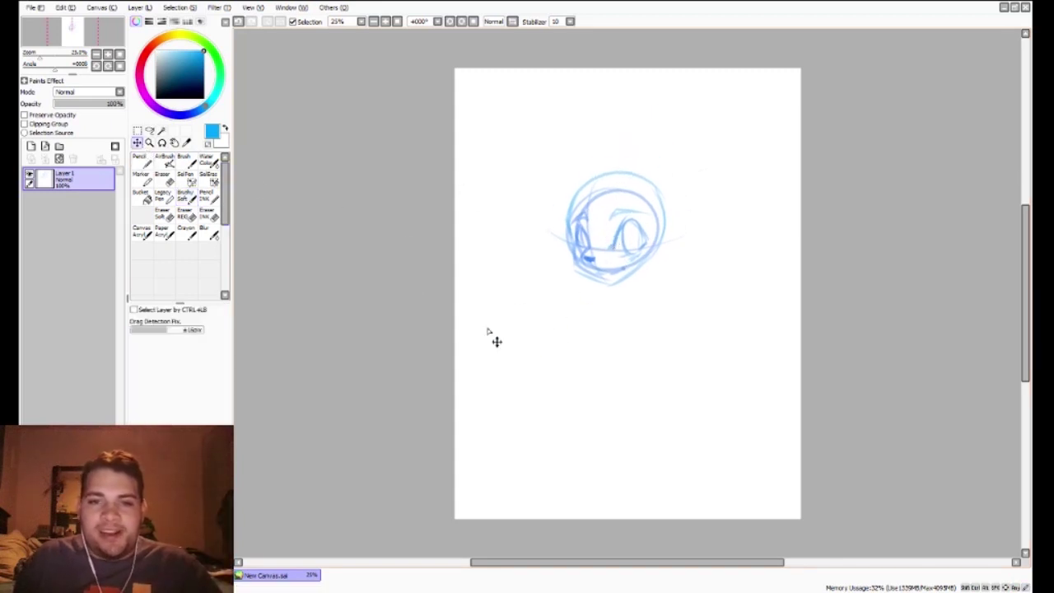
Step: Sketch the outline of a tall pointed near ear on the right side of the head, with fur tufts on the cheek
left_click(185, 198)
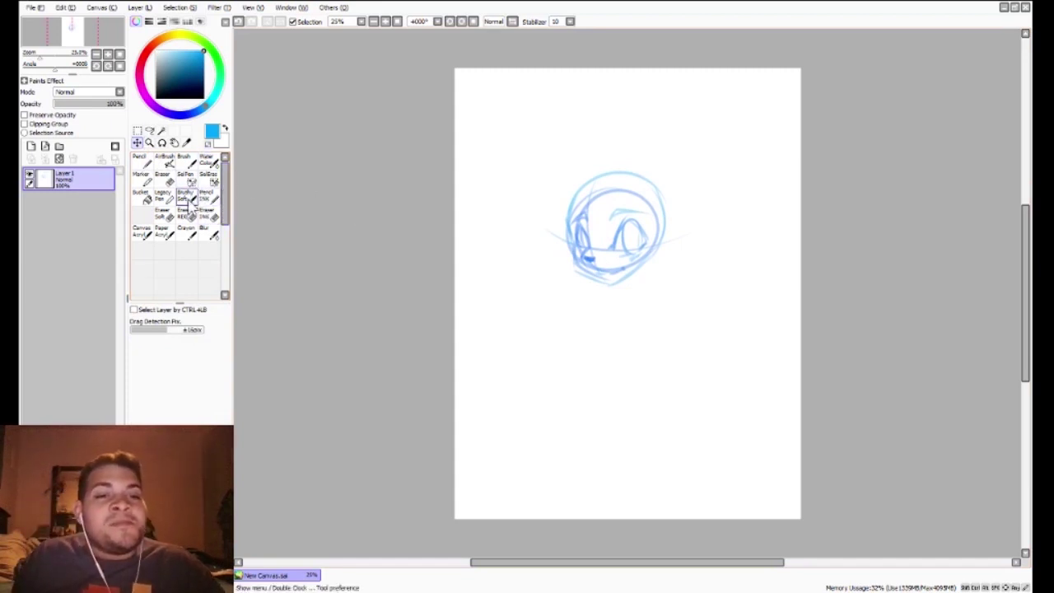
mouse_move(619, 190)
left_mouse_down()
mouse_move(657, 151)
mouse_move(643, 170)
mouse_move(673, 177)
left_mouse_up()
key("ctrl+z")
key("ctrl+z")
left_click_drag(666, 125, 676, 224)
key("ctrl+z")
mouse_move(674, 152)
left_mouse_down()
mouse_move(674, 245)
mouse_move(659, 251)
left_mouse_up()
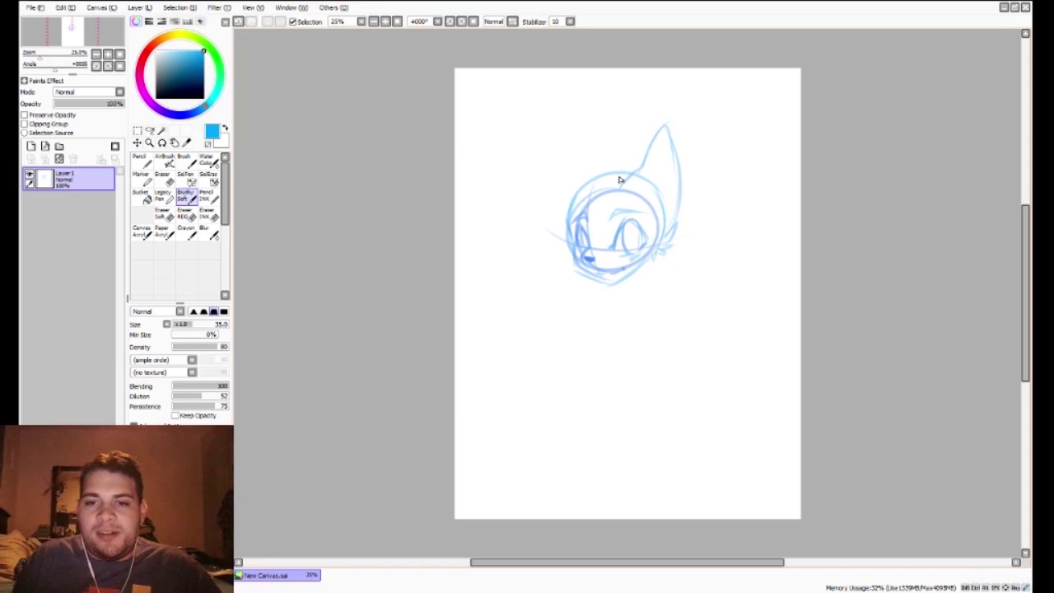
Step: Add the inner contour line to the near ear, from its tip down to the head
left_click_drag(663, 146, 656, 198)
key("ctrl+z")
mouse_move(664, 128)
left_mouse_down()
mouse_move(660, 208)
mouse_move(646, 214)
left_mouse_up()
key("ctrl+z")
key("ctrl+z")
left_click_drag(655, 152, 647, 213)
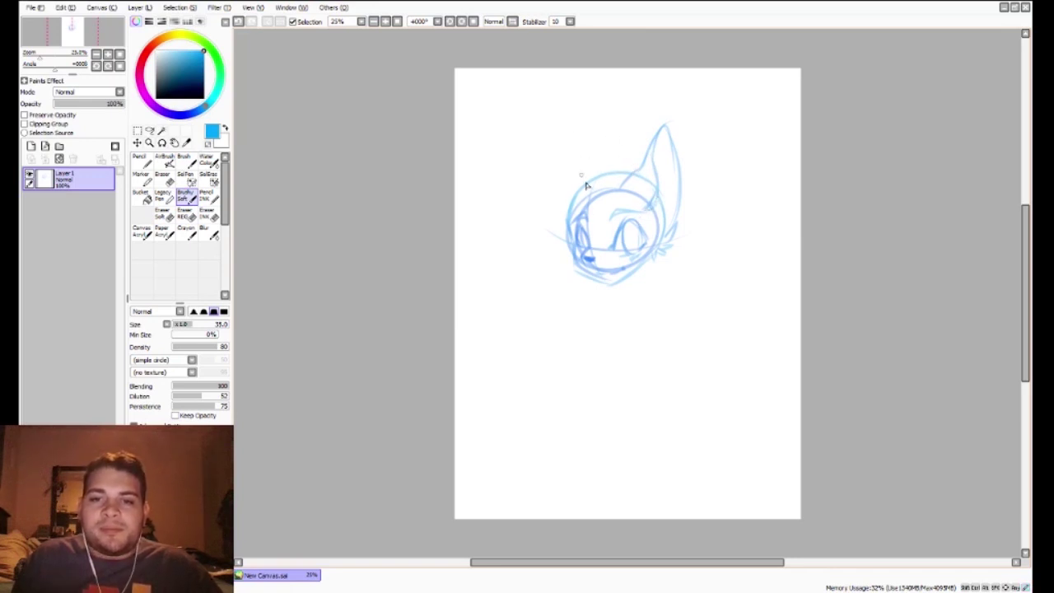
Step: Sketch the pointed far ear on the left side of the head and add fur tufts across the forehead at its base
left_click_drag(570, 217, 595, 119)
key("ctrl+z")
mouse_move(569, 221)
left_mouse_down()
mouse_move(594, 116)
mouse_move(573, 166)
mouse_move(589, 118)
mouse_move(595, 168)
mouse_move(590, 116)
mouse_move(605, 157)
left_mouse_up()
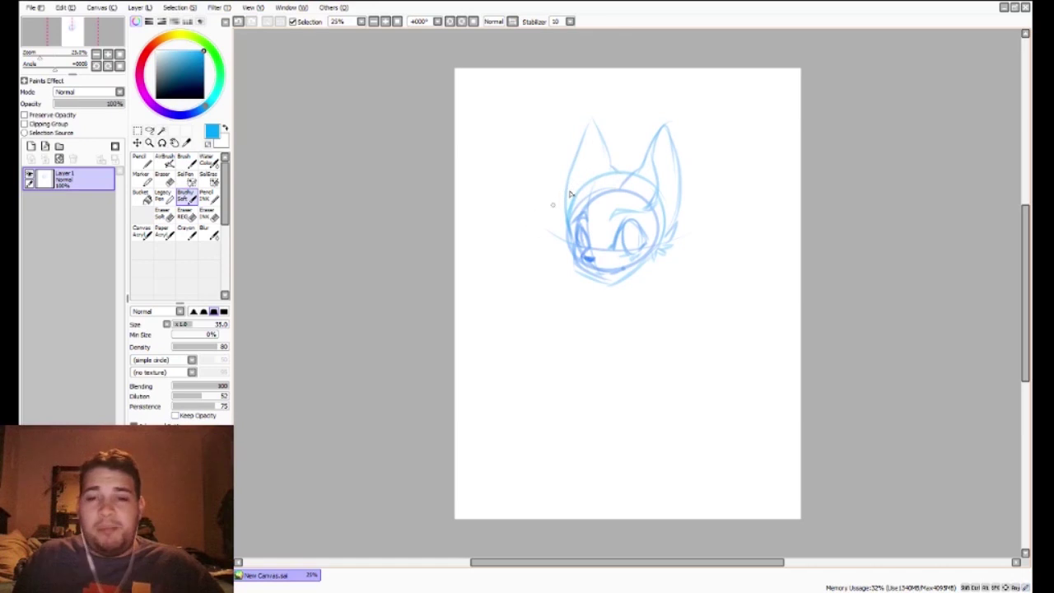
key("ctrl+z")
mouse_move(639, 172)
left_mouse_down()
mouse_move(586, 192)
mouse_move(628, 171)
mouse_move(585, 163)
mouse_move(607, 171)
mouse_move(580, 168)
mouse_move(602, 175)
mouse_move(568, 185)
mouse_move(593, 176)
mouse_move(578, 182)
mouse_move(572, 214)
left_mouse_up()
key("ctrl+z")
key("ctrl+z")
key("ctrl+z")
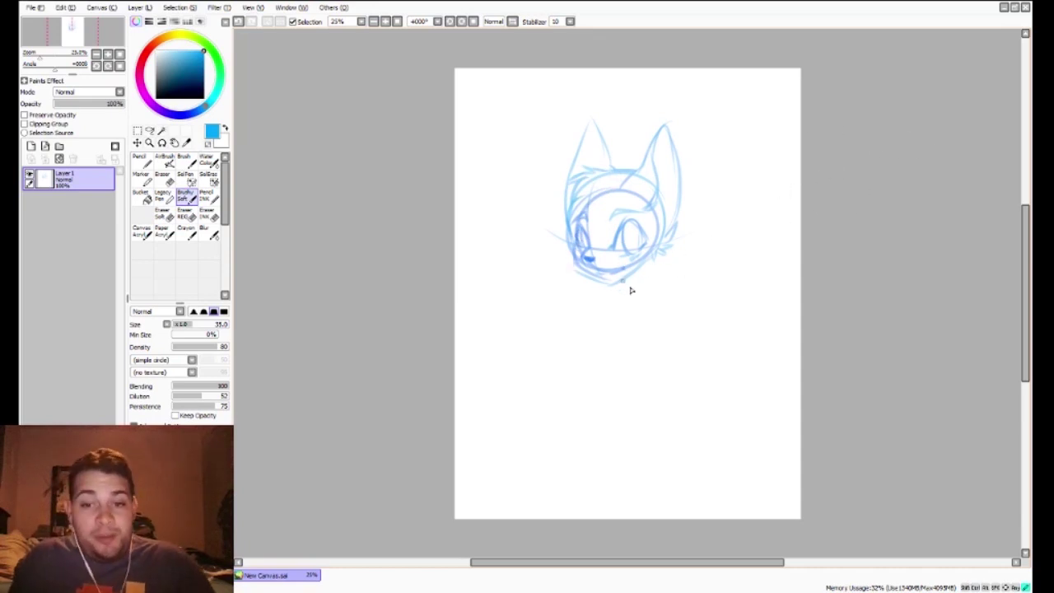
Step: Sketch the neck below the chin with a pointed chest tuft and short lines starting the shoulders
mouse_move(622, 285)
left_mouse_down()
mouse_move(623, 326)
mouse_move(626, 301)
mouse_move(626, 317)
mouse_move(660, 270)
mouse_move(627, 320)
mouse_move(646, 290)
left_mouse_up()
key("ctrl+z")
mouse_move(657, 254)
left_mouse_down()
mouse_move(651, 296)
mouse_move(611, 302)
left_mouse_up()
key("ctrl+z")
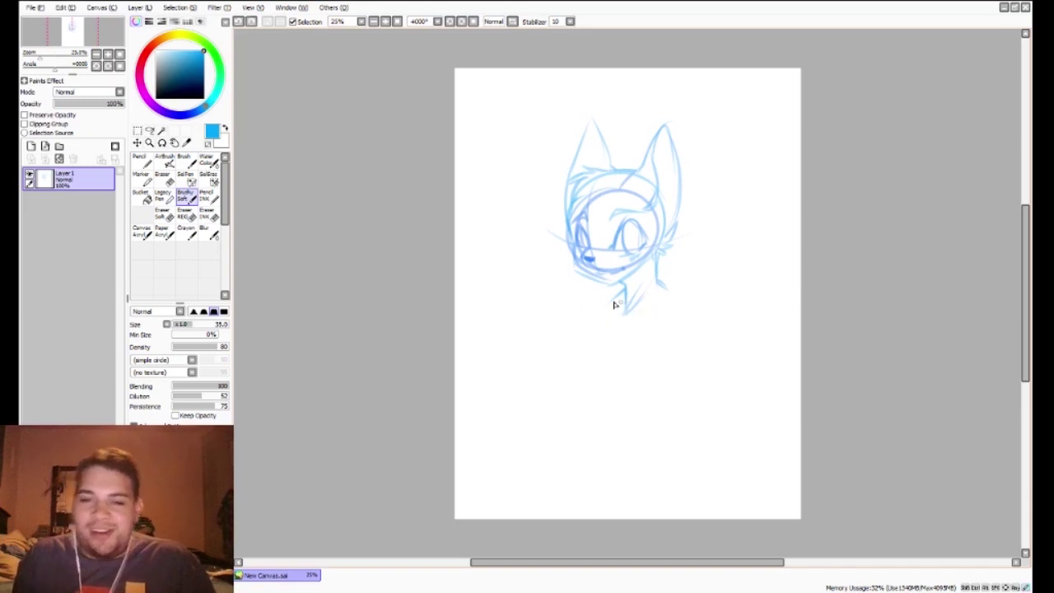
left_click_drag(586, 310, 684, 301)
key("ctrl+z")
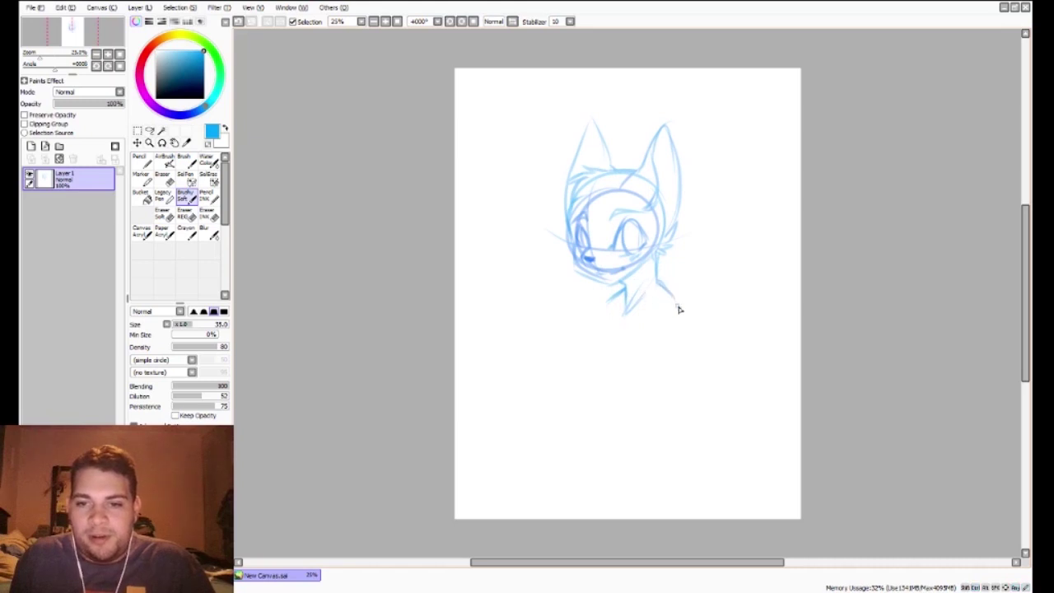
key("ctrl+z")
left_click_drag(659, 278, 677, 295)
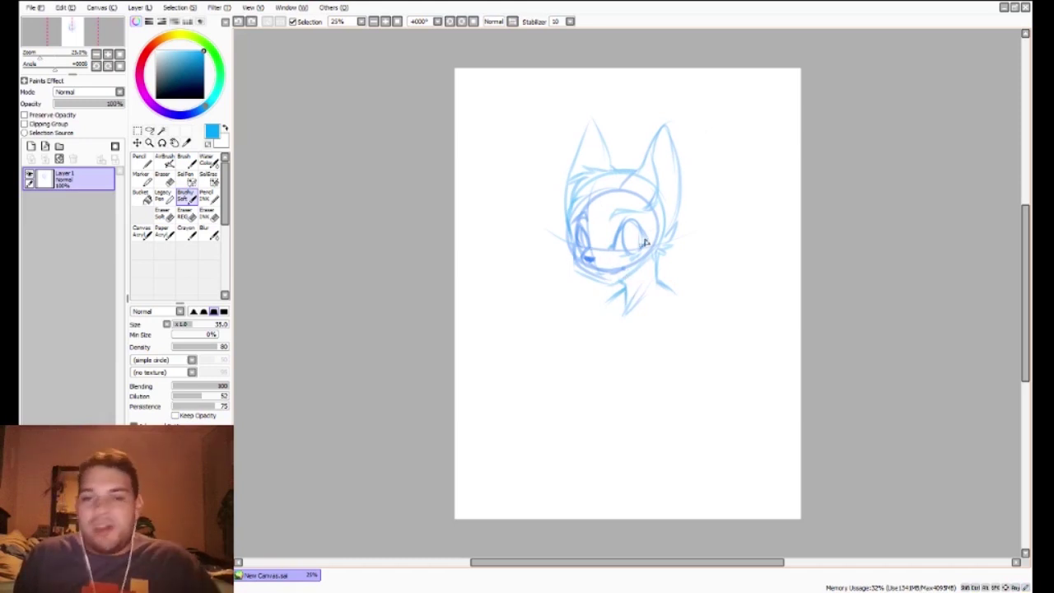
Step: Transform the head sketch to a smaller size, place it near the top centre of the canvas and switch back to the Brushy Soft brush
left_click(138, 142)
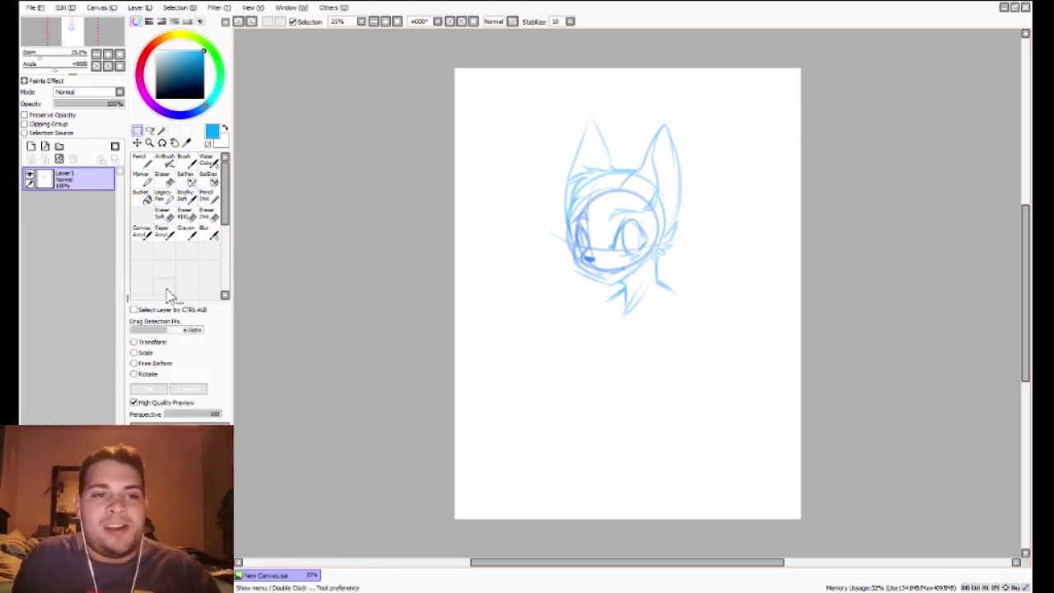
key("ctrl+t")
mouse_move(709, 319)
left_mouse_down()
mouse_move(671, 259)
mouse_move(711, 255)
mouse_move(737, 288)
mouse_move(734, 318)
mouse_move(755, 305)
mouse_move(718, 277)
mouse_move(708, 308)
mouse_move(758, 315)
mouse_move(706, 241)
left_mouse_up()
mouse_move(671, 209)
left_mouse_down()
mouse_move(665, 201)
mouse_move(650, 212)
mouse_move(628, 279)
mouse_move(659, 228)
mouse_move(647, 216)
left_mouse_up()
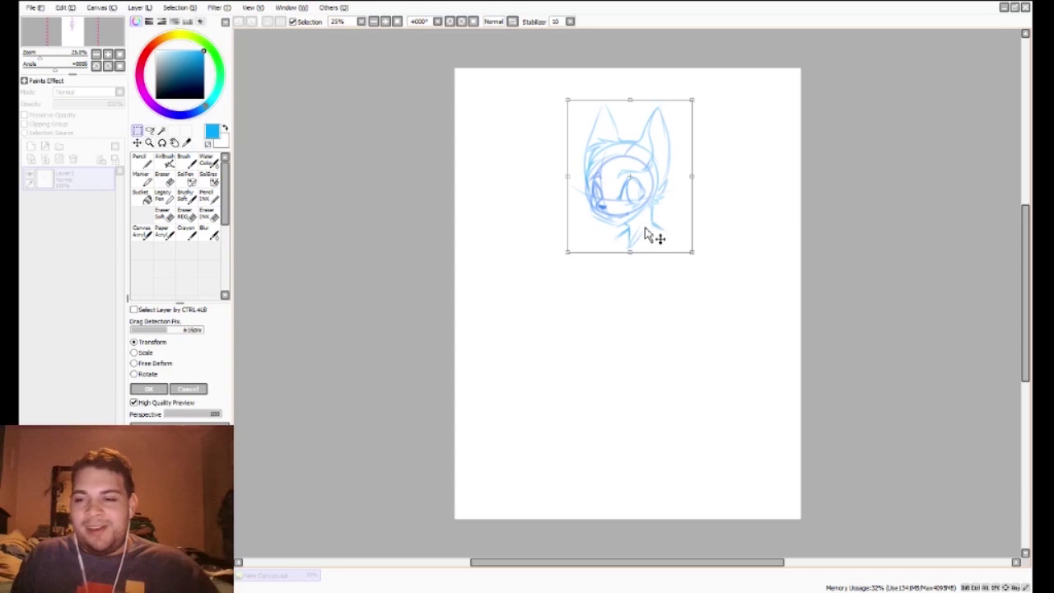
left_click_drag(651, 236, 665, 228)
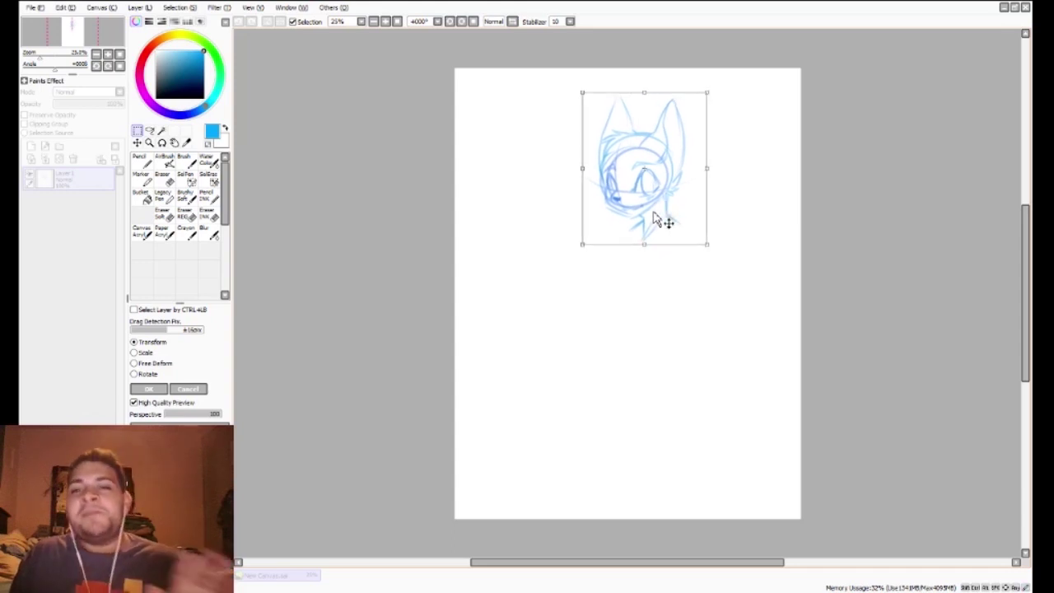
left_click_drag(662, 214, 651, 207)
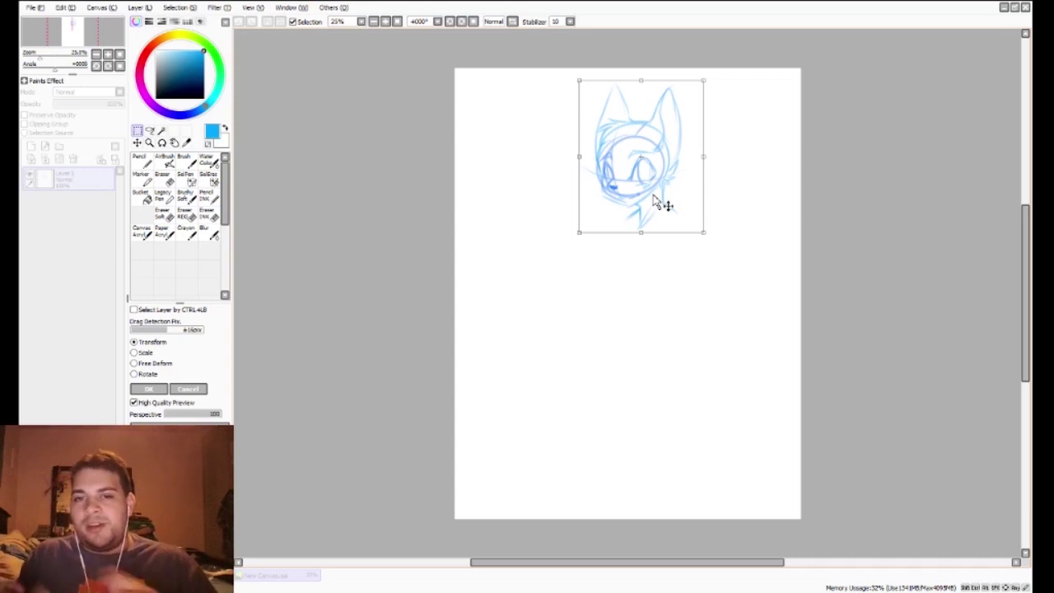
left_click(149, 389)
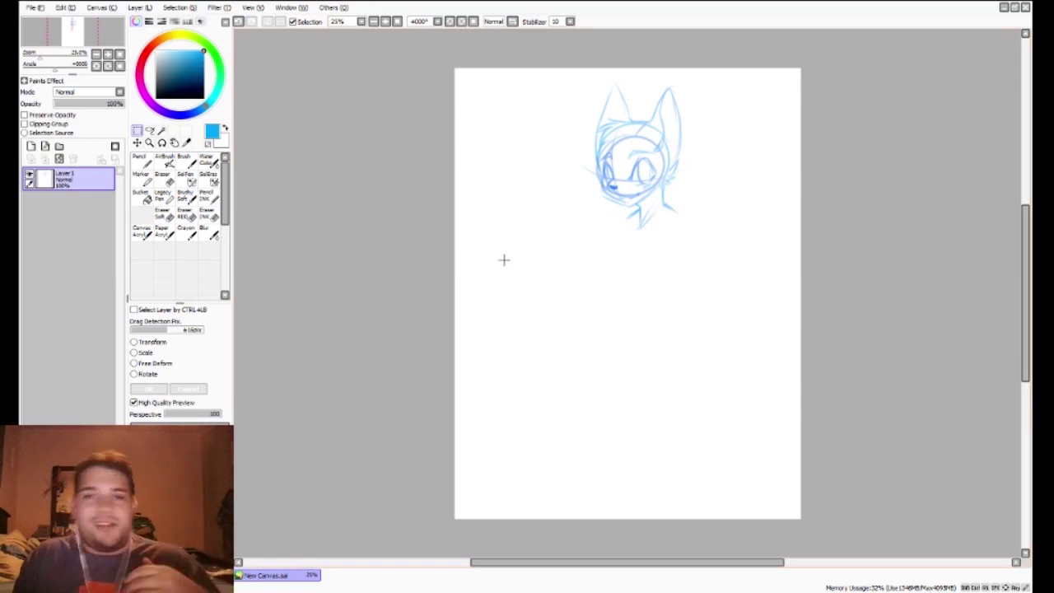
left_click(186, 199)
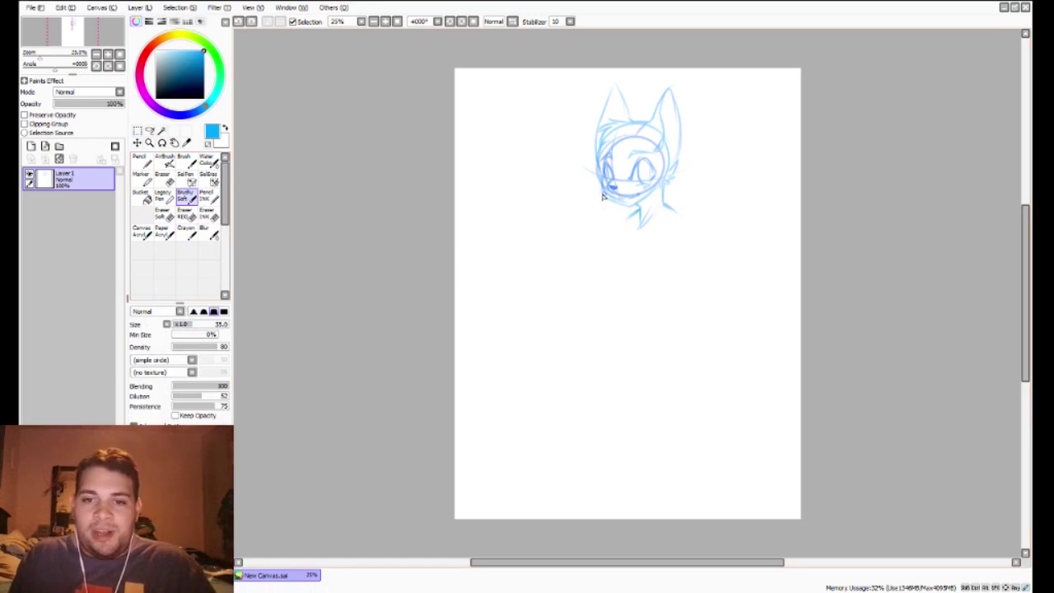
key("ctrl+z")
left_click_drag(604, 195, 643, 202)
key("ctrl+z")
key("ctrl+z")
key("ctrl+z")
key("ctrl+z")
key("ctrl+z")
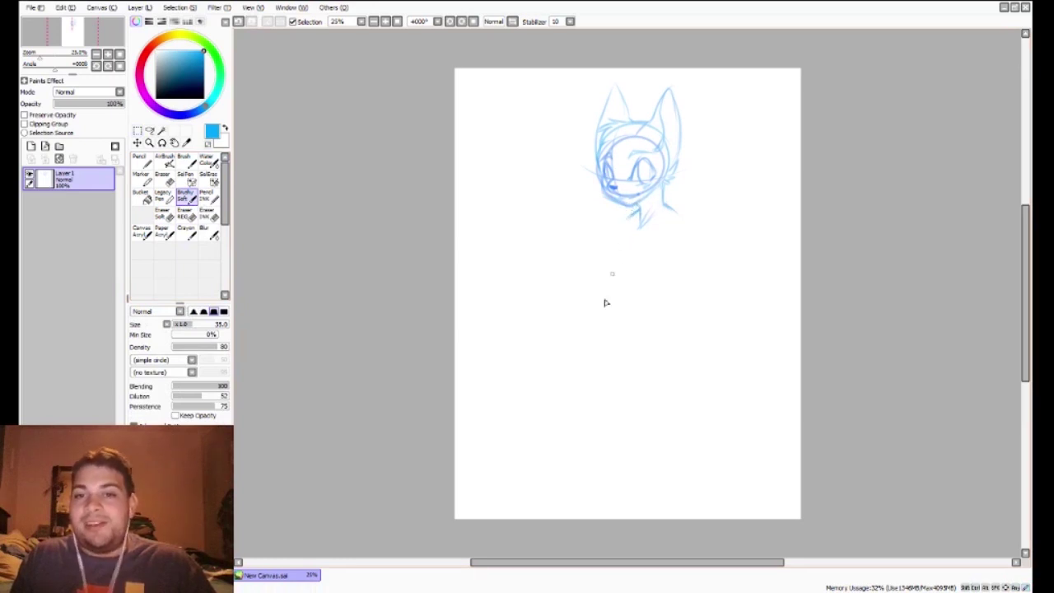
left_click_drag(603, 179, 618, 205)
key("ctrl+z")
key("ctrl+z")
key("ctrl+z")
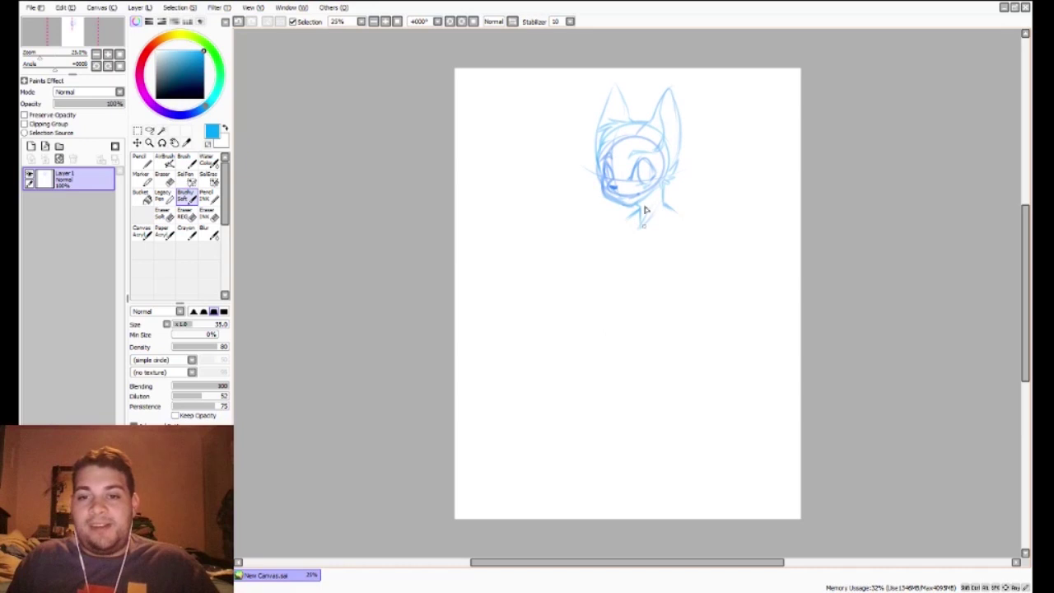
left_click_drag(664, 239, 574, 276)
key("ctrl+z")
left_click_drag(635, 240, 611, 252)
key("ctrl+z")
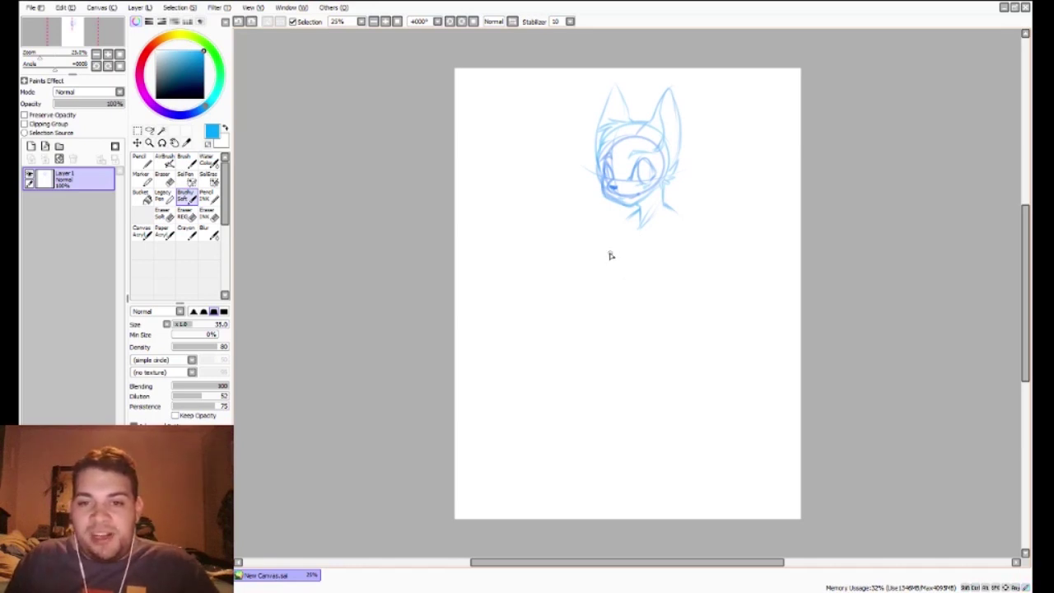
mouse_move(612, 267)
left_mouse_down()
mouse_move(598, 266)
mouse_move(617, 269)
mouse_move(640, 238)
left_mouse_up()
key("ctrl+z")
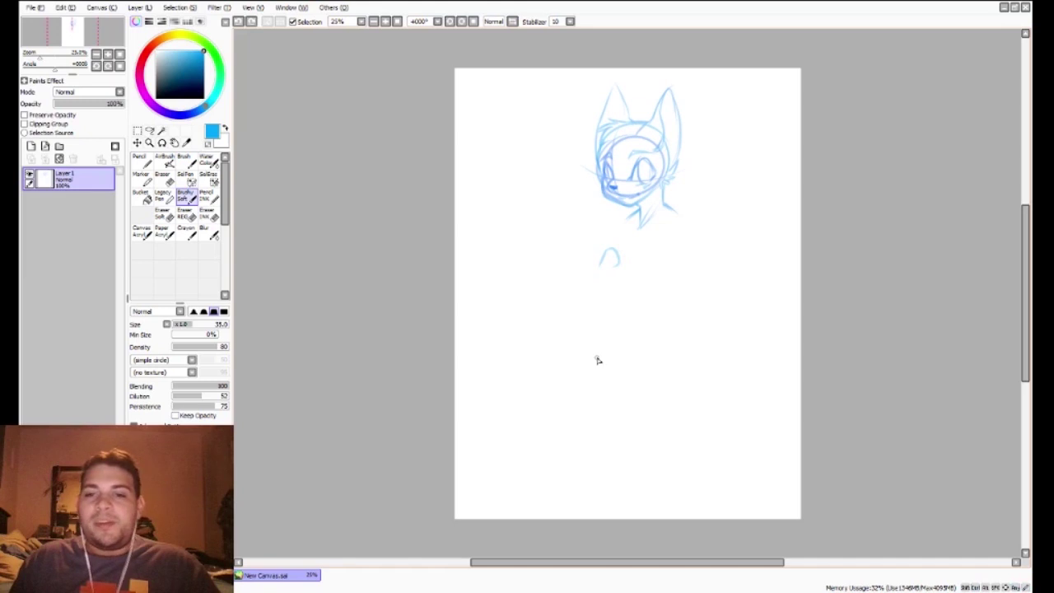
key("ctrl+z")
key("ctrl+z")
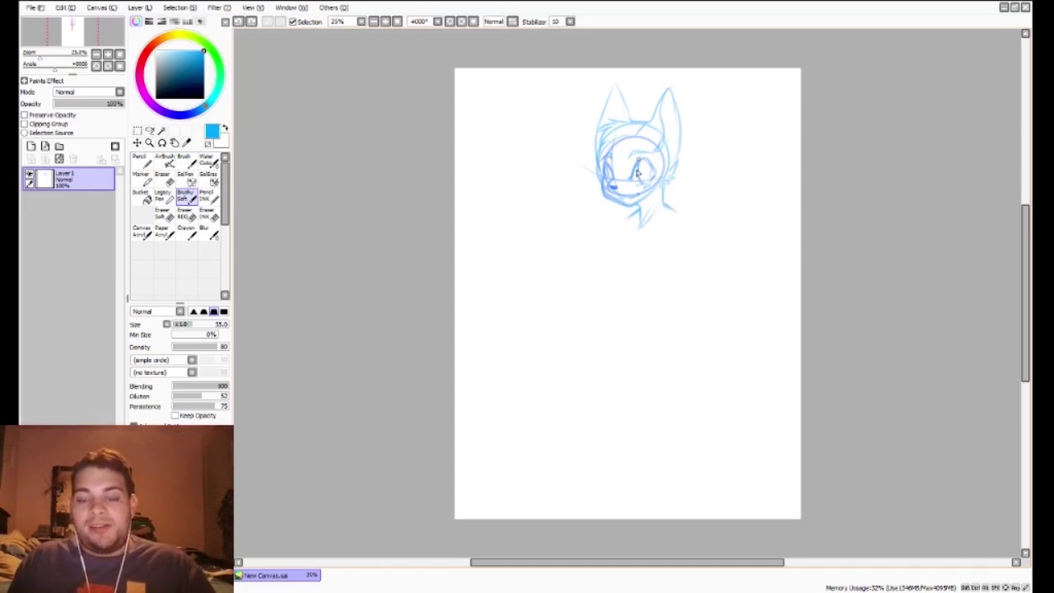
Step: Transform the head sketch so it tilts slightly clockwise and apply the rotation
key("ctrl+t")
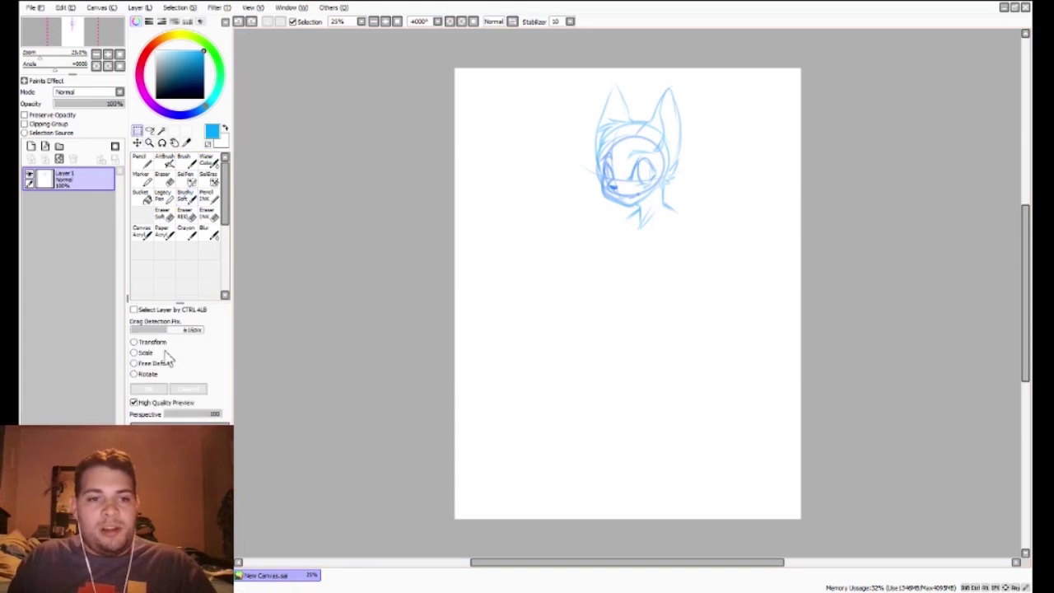
mouse_move(568, 239)
left_mouse_down()
mouse_move(535, 244)
mouse_move(533, 227)
left_mouse_up()
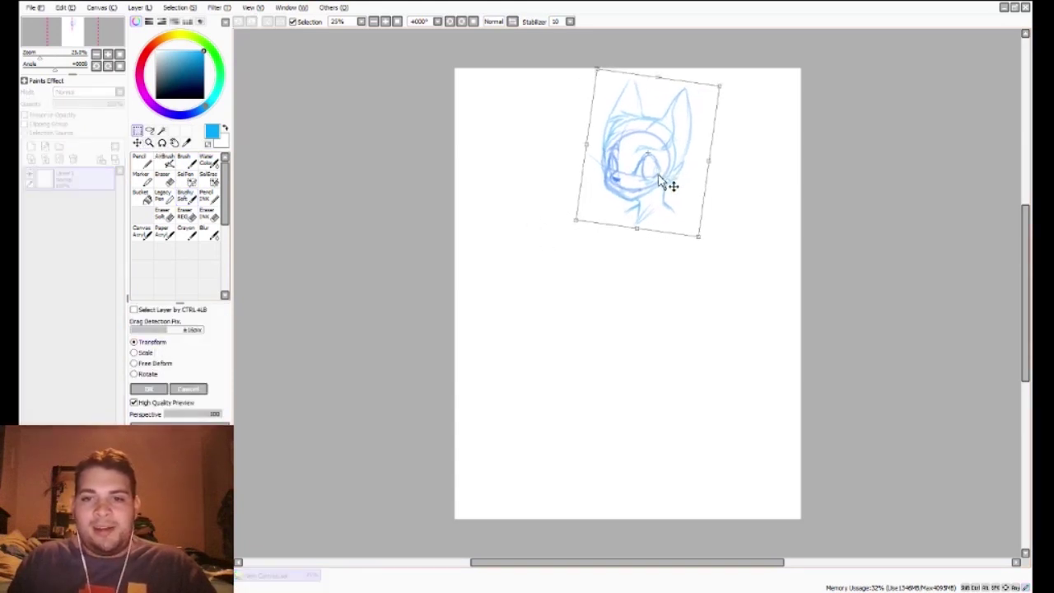
left_click(165, 389)
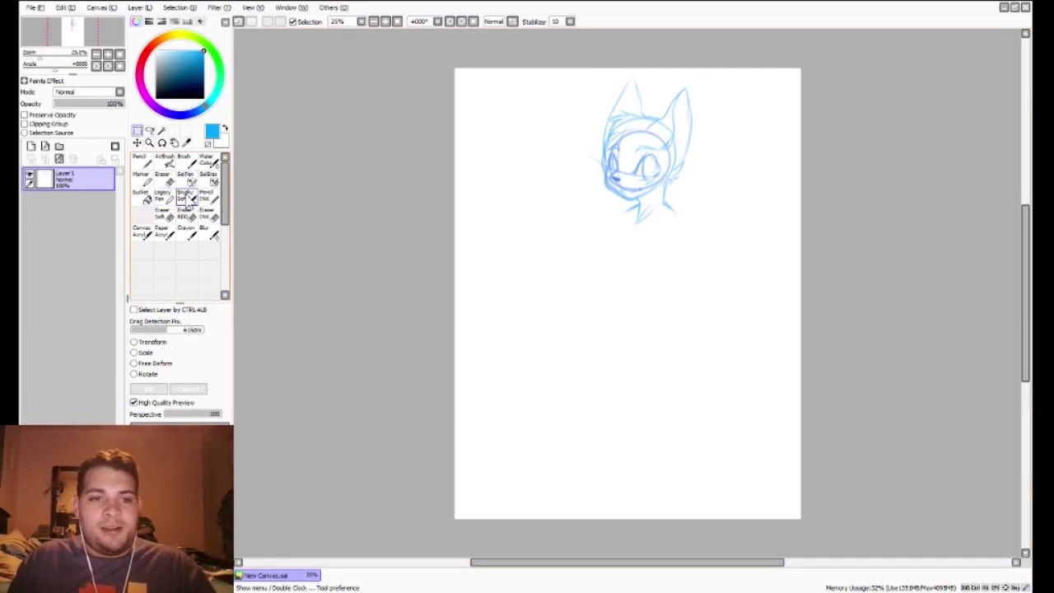
Step: With the Brushy Soft brush, sketch a gently curved spine line down from the chest tuft and add a short cross mark on its upper part
left_click(186, 197)
left_click_drag(633, 229, 655, 479)
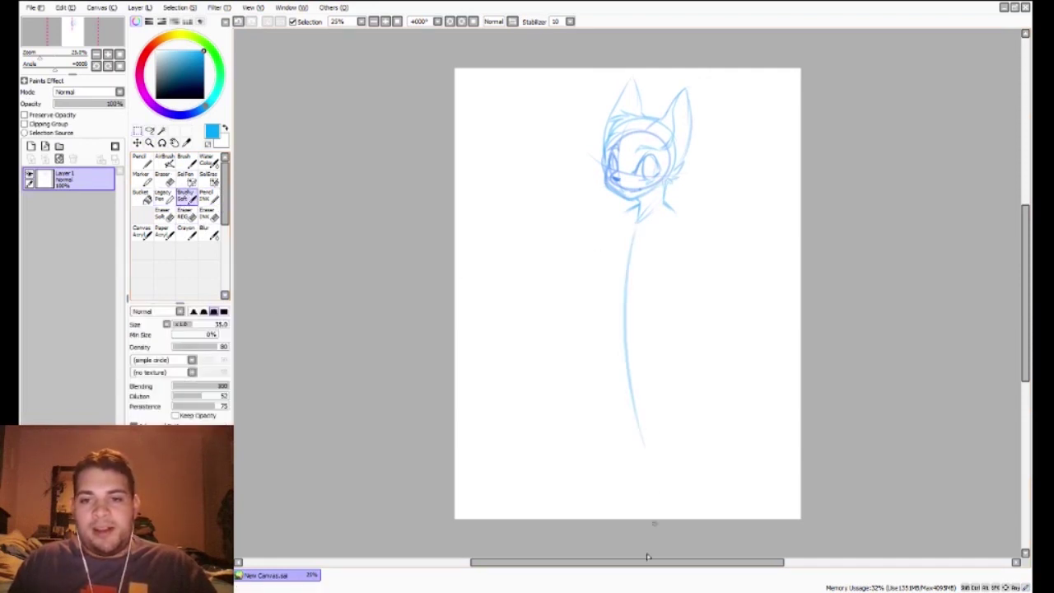
key("ctrl+z")
mouse_move(636, 239)
left_mouse_down()
mouse_move(619, 332)
mouse_move(622, 404)
left_mouse_up()
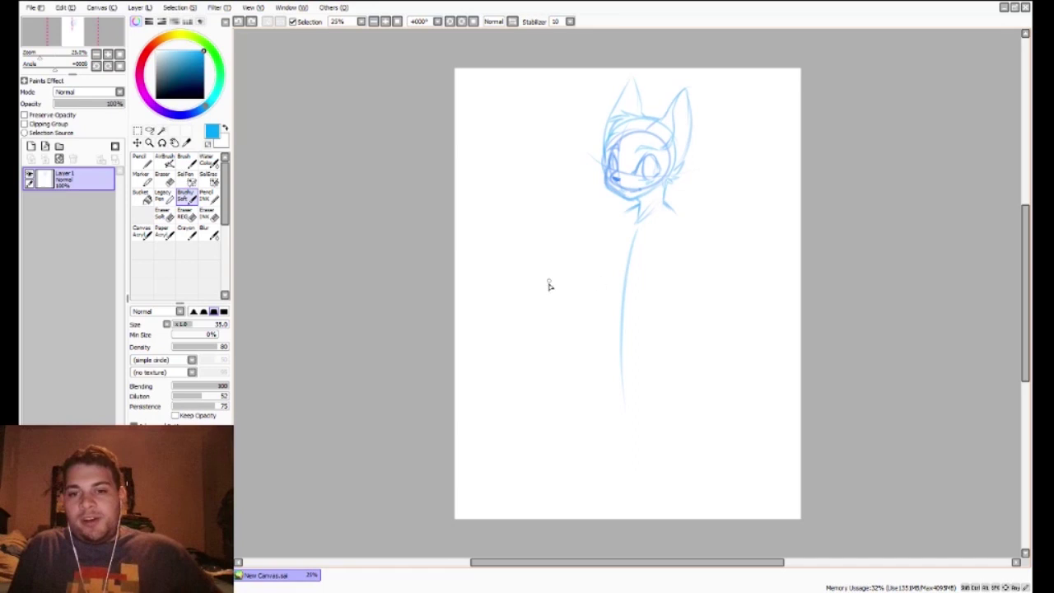
left_click_drag(615, 269, 636, 277)
key("ctrl+z")
key("ctrl+z")
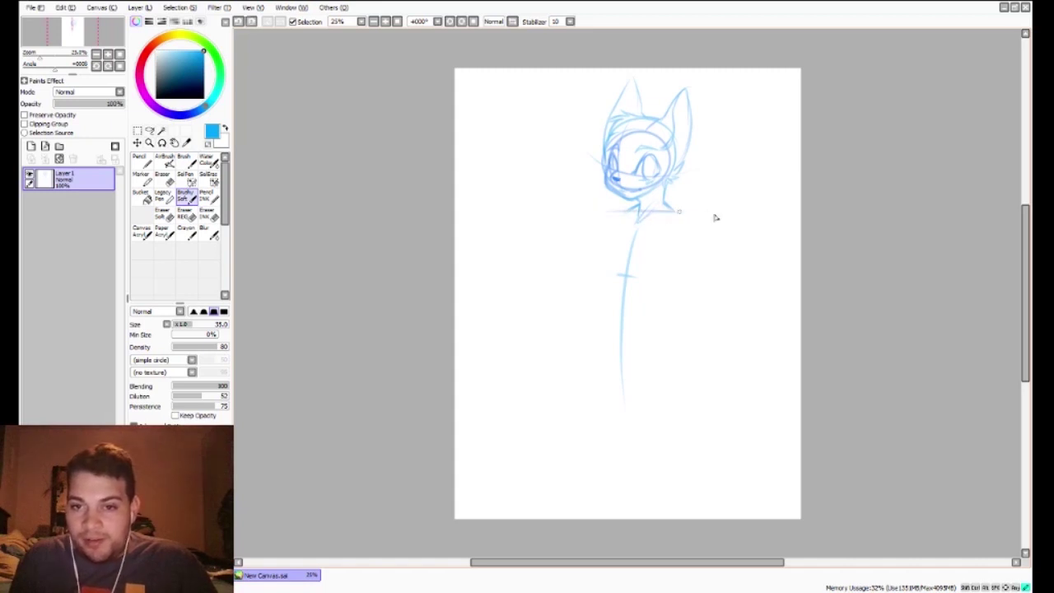
Step: Draw a nearly horizontal shoulder line across the base of the neck, sloping slightly down to the near side
left_click_drag(617, 216, 698, 220)
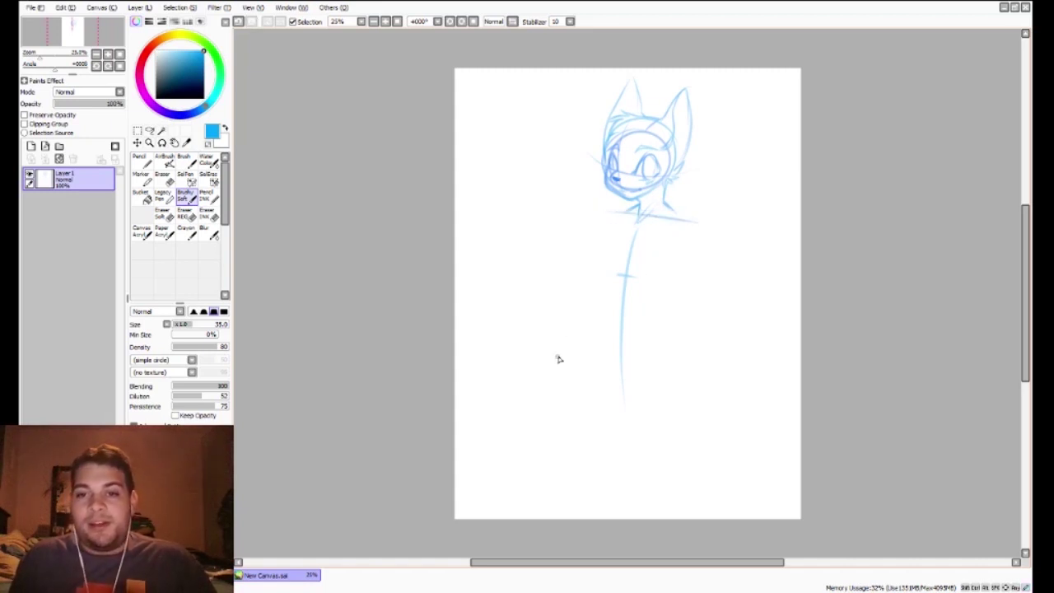
key("ctrl+z")
left_click_drag(608, 213, 698, 216)
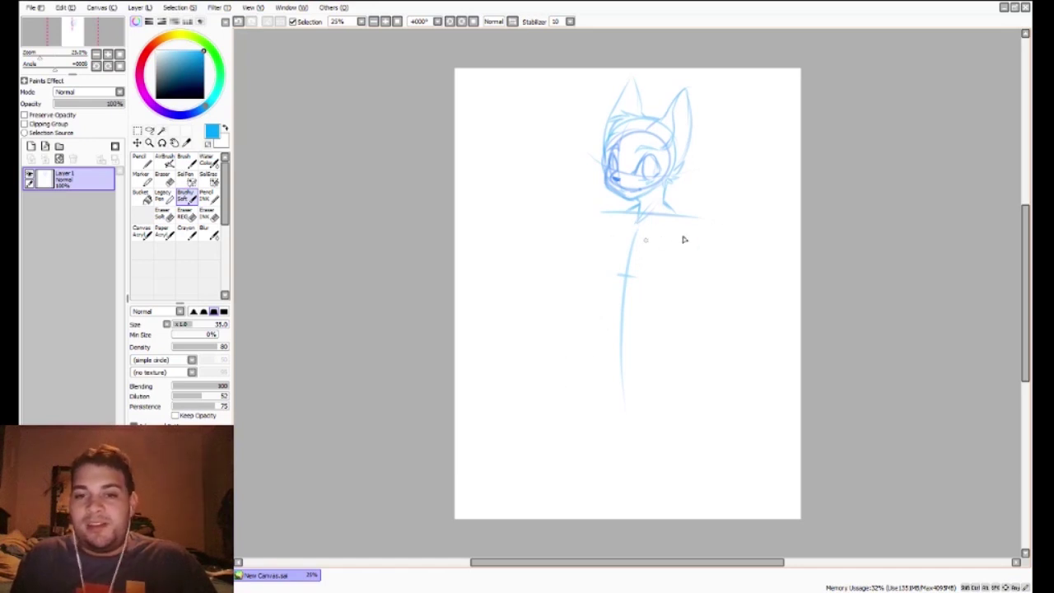
left_click_drag(503, 264, 613, 262)
key("ctrl+z")
left_click_drag(488, 256, 591, 249)
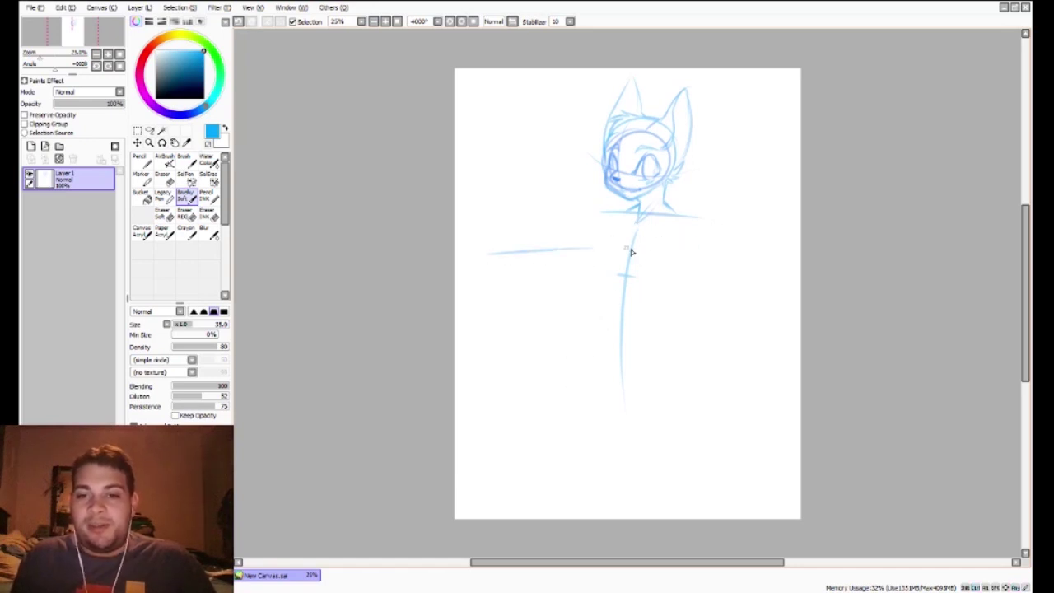
key("ctrl+z")
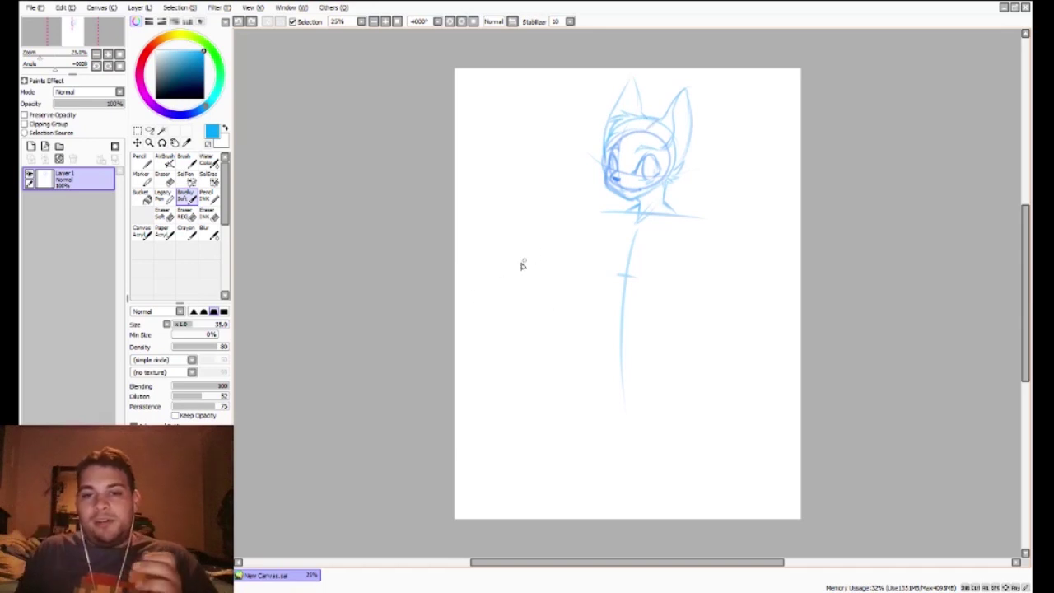
left_click_drag(494, 245, 596, 266)
key("ctrl+z")
left_click_drag(503, 244, 612, 279)
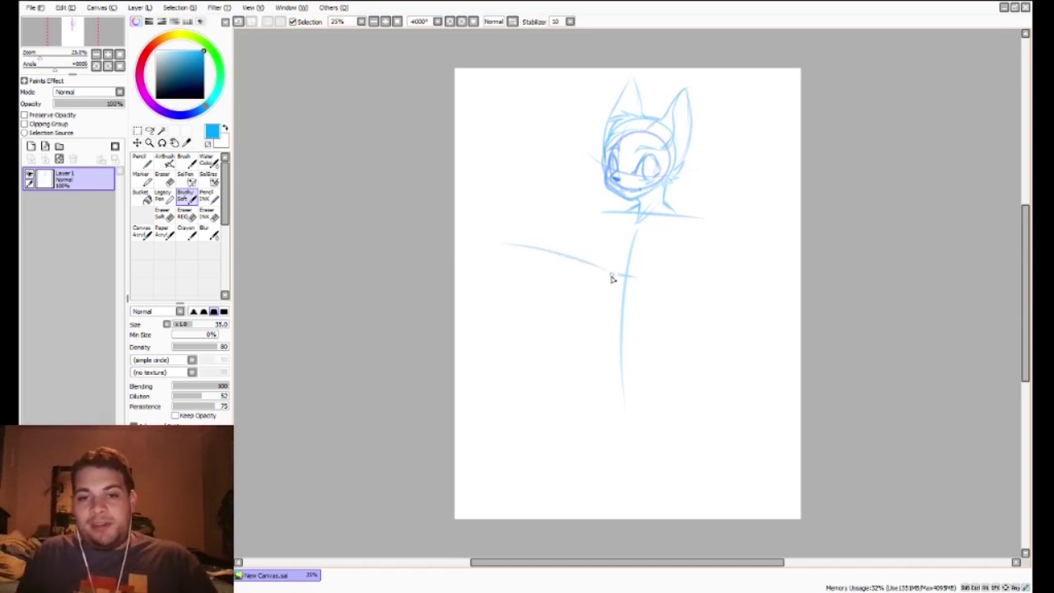
key("ctrl+z")
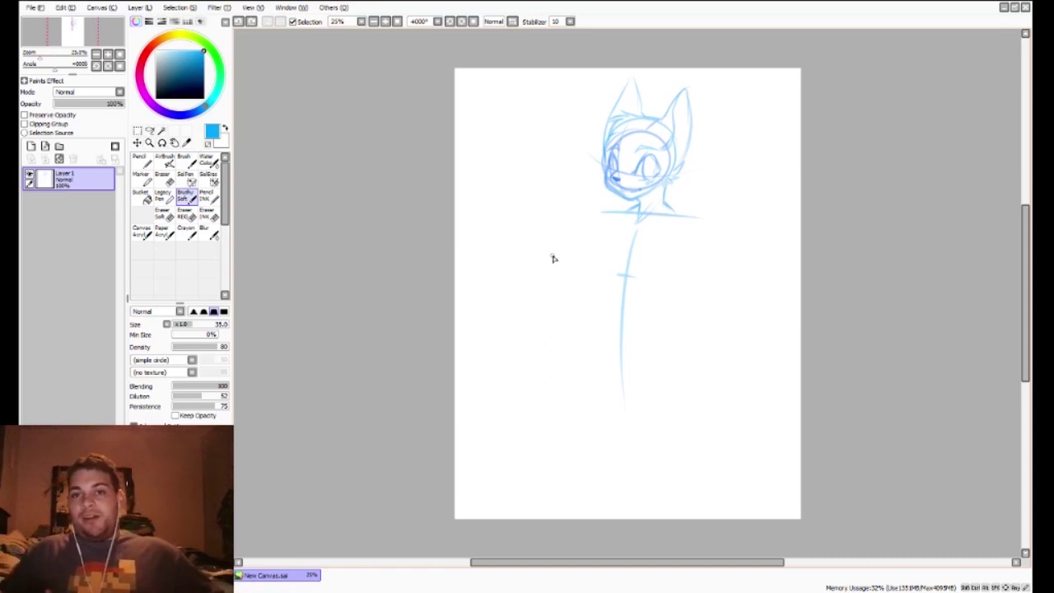
mouse_move(631, 260)
left_mouse_down()
mouse_move(640, 296)
mouse_move(633, 260)
left_mouse_up()
key("ctrl+z")
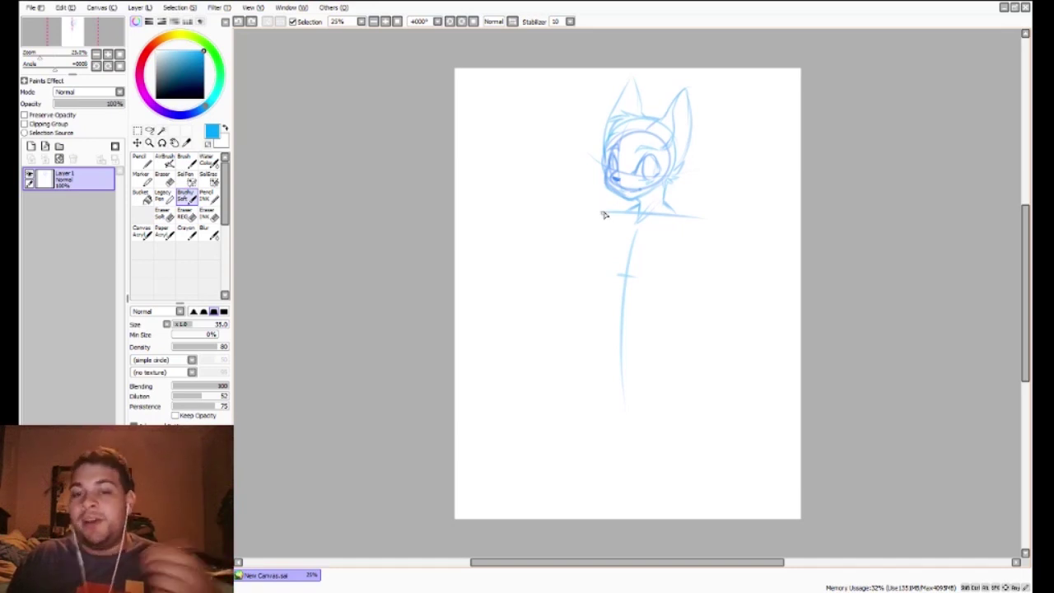
Step: Add small joint circles at both shoulder ends and connect them to the spine's cross mark, forming an inverted chest triangle
left_click_drag(699, 216, 698, 224)
left_click_drag(624, 272, 628, 274)
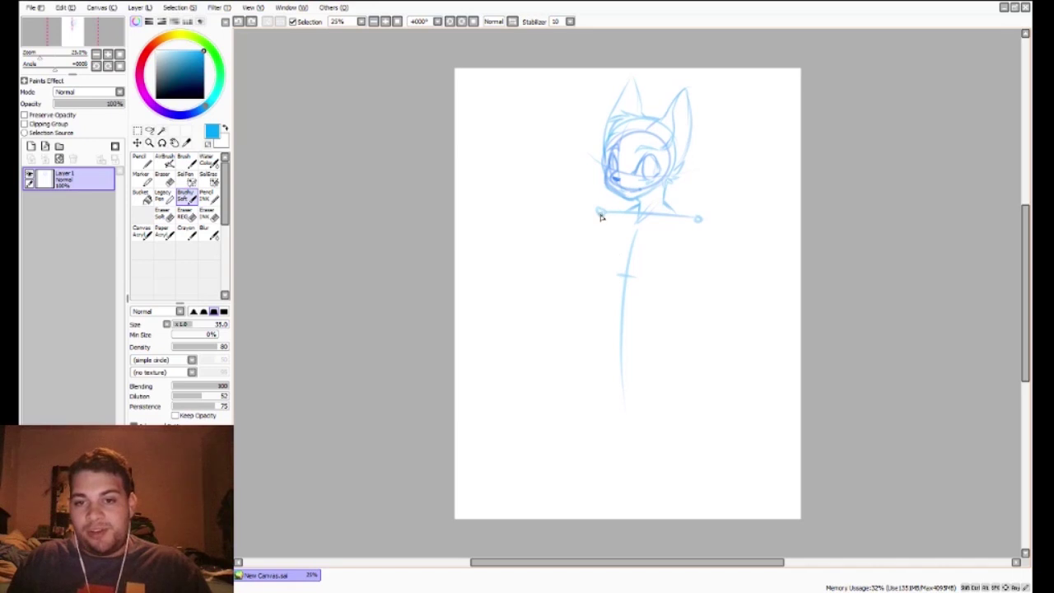
mouse_move(599, 214)
left_mouse_down()
mouse_move(631, 288)
mouse_move(649, 264)
mouse_move(630, 275)
mouse_move(697, 233)
left_mouse_up()
key("ctrl+z")
left_click_drag(628, 275, 697, 225)
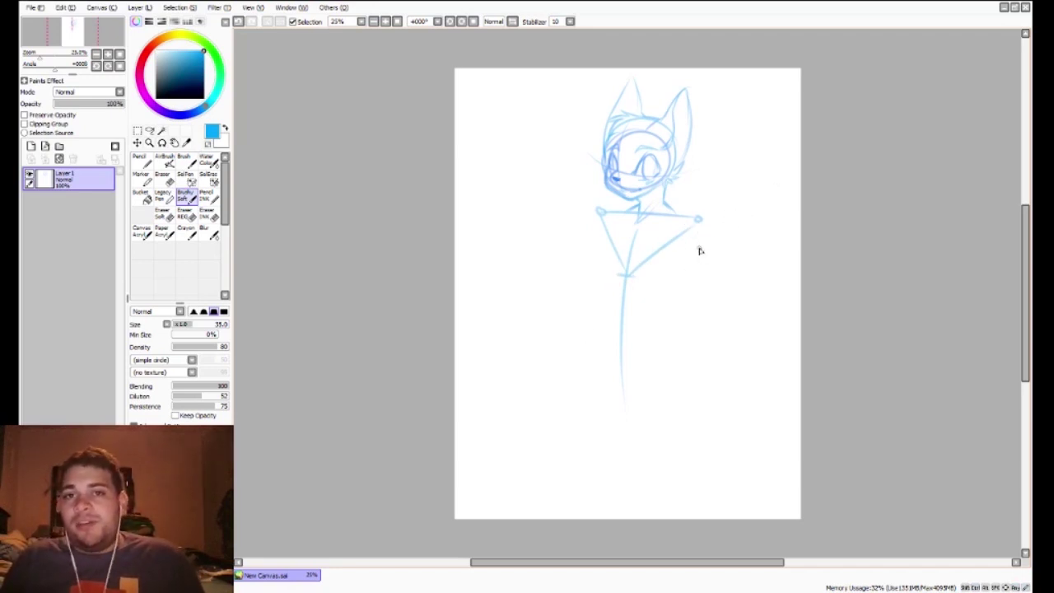
mouse_move(581, 449)
left_mouse_down()
mouse_move(708, 341)
mouse_move(717, 360)
left_mouse_up()
left_click_drag(636, 455, 776, 353)
key("ctrl+z")
key("ctrl+z")
key("ctrl+z")
left_click_drag(610, 450, 761, 334)
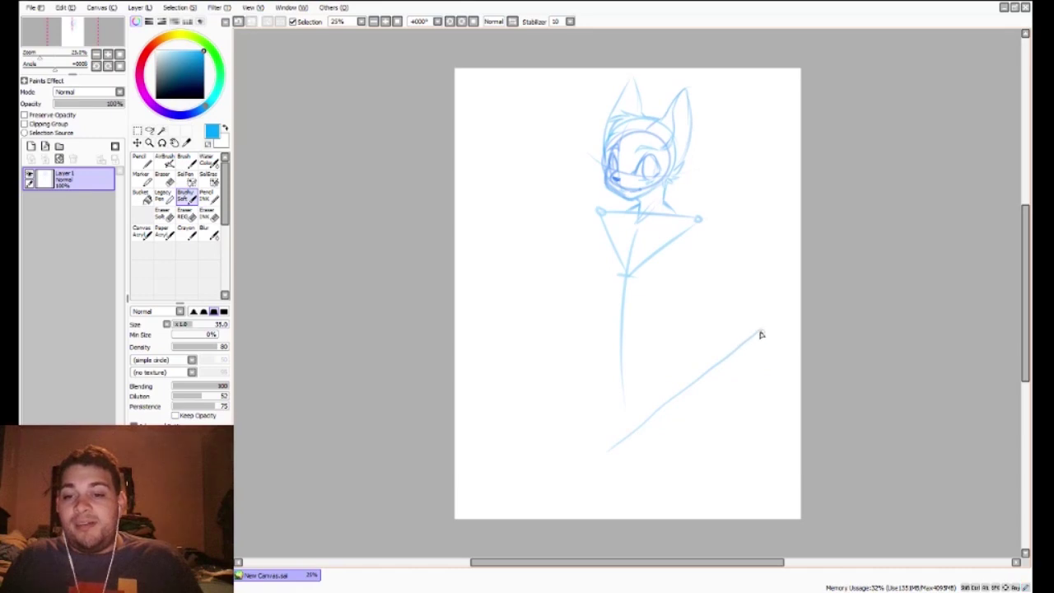
key("ctrl+z")
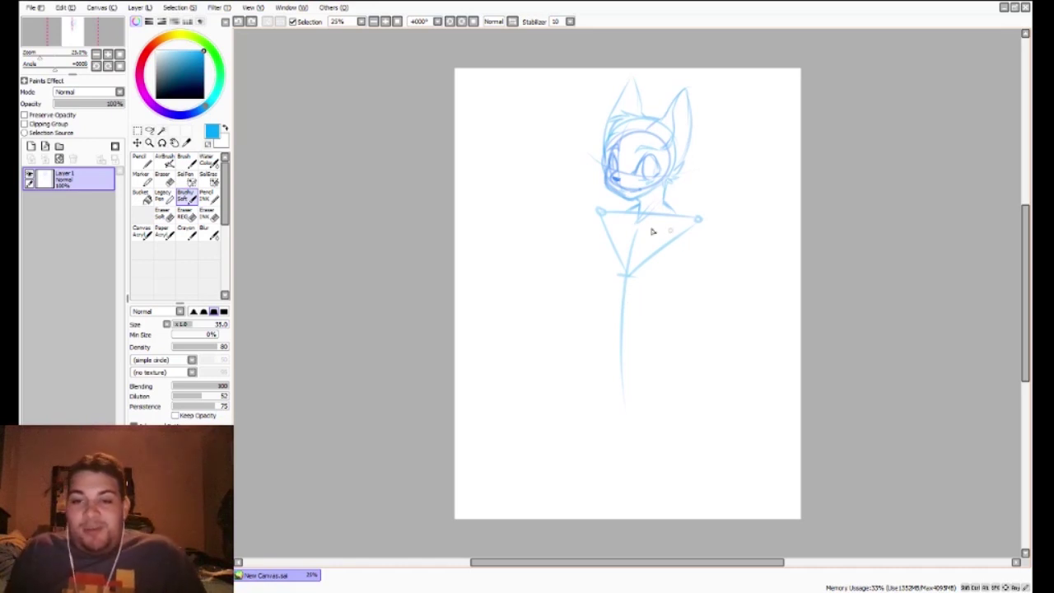
Step: Try a wide oval guide for the belly just below the tip of the chest triangle
mouse_move(628, 277)
left_mouse_down()
mouse_move(597, 311)
mouse_move(645, 320)
left_mouse_up()
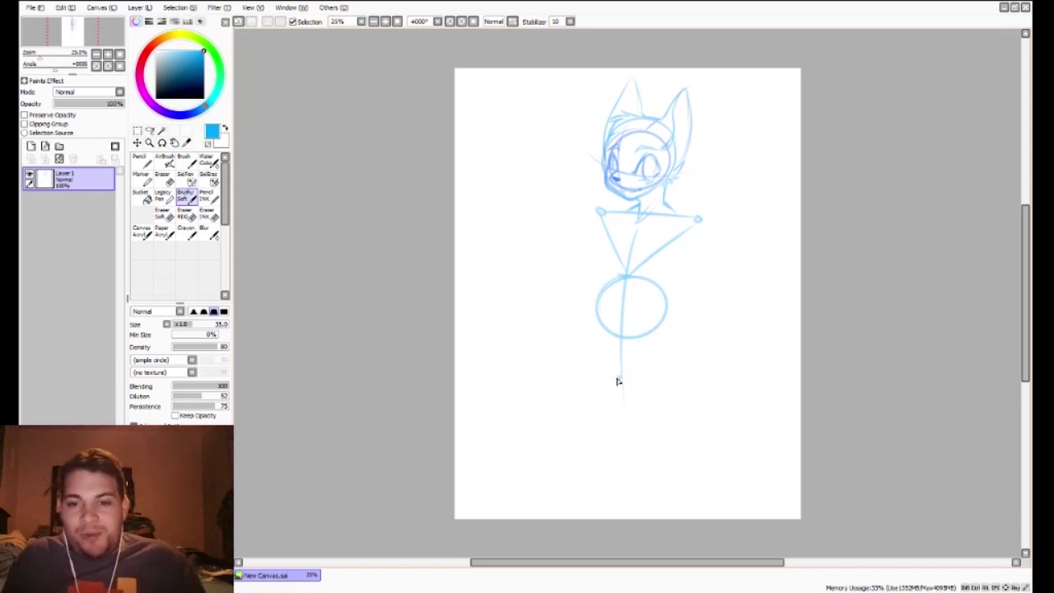
left_click_drag(618, 393, 632, 392)
key("ctrl+z")
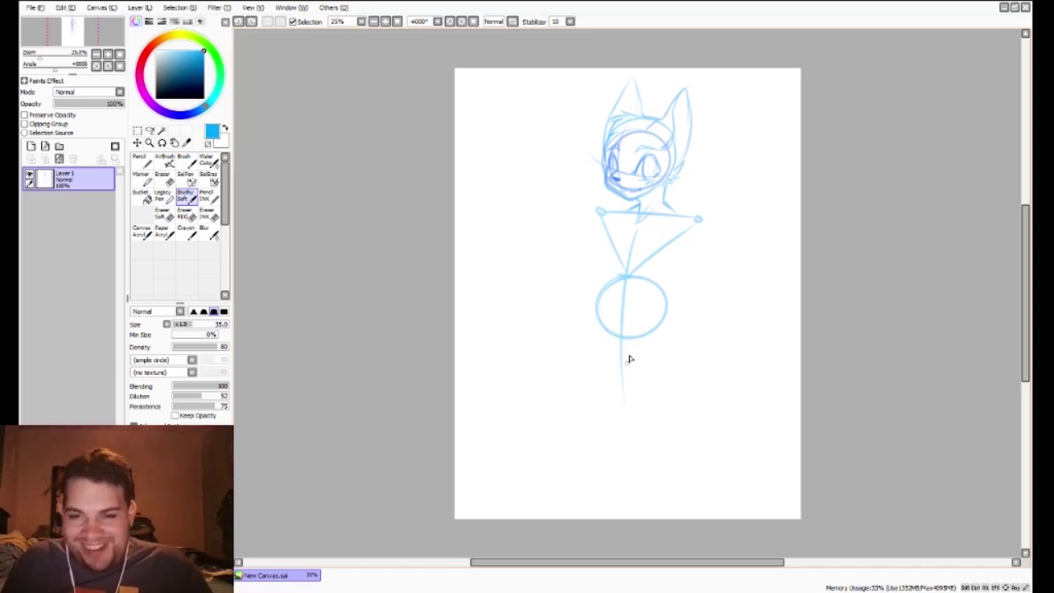
key("ctrl+z")
Step: Try a large round belly circle overlapping the lower chest triangle, with a side contour, and undo these strokes
left_click_drag(593, 252, 612, 336)
key("ctrl+z")
left_click_drag(676, 263, 611, 347)
key("ctrl+z")
left_click_drag(678, 287, 637, 278)
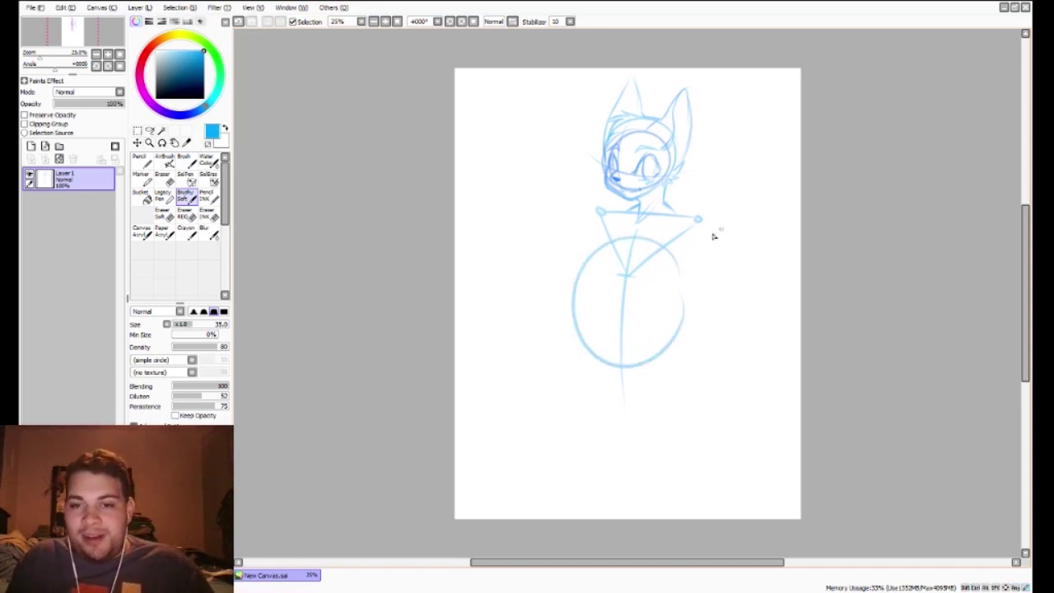
key("ctrl+z")
mouse_move(678, 266)
left_mouse_down()
mouse_move(635, 372)
mouse_move(664, 287)
left_mouse_up()
key("ctrl+z")
left_click_drag(578, 297, 642, 313)
key("ctrl+z")
mouse_move(661, 278)
left_mouse_down()
mouse_move(676, 344)
mouse_move(612, 238)
left_mouse_up()
key("ctrl+z")
left_click_drag(671, 290, 586, 304)
key("ctrl+z")
left_click_drag(666, 264, 619, 323)
key("ctrl+z")
left_click_drag(666, 259, 619, 338)
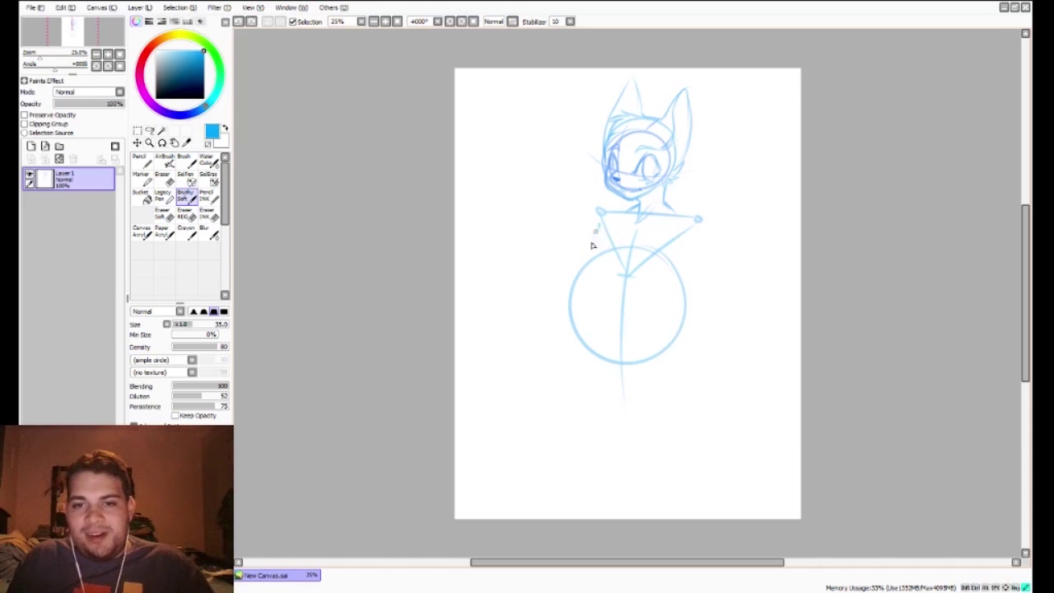
mouse_move(598, 236)
left_mouse_down()
mouse_move(572, 322)
mouse_move(590, 344)
mouse_move(614, 326)
left_mouse_up()
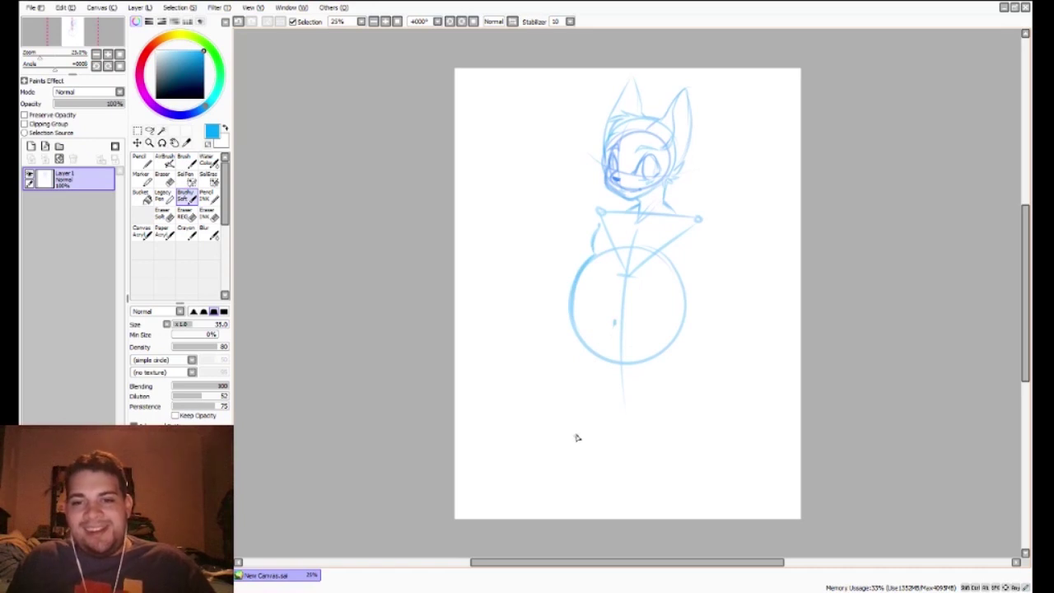
key("ctrl+z")
key("ctrl+z")
key("ctrl+z")
key("ctrl+z")
key("ctrl+z")
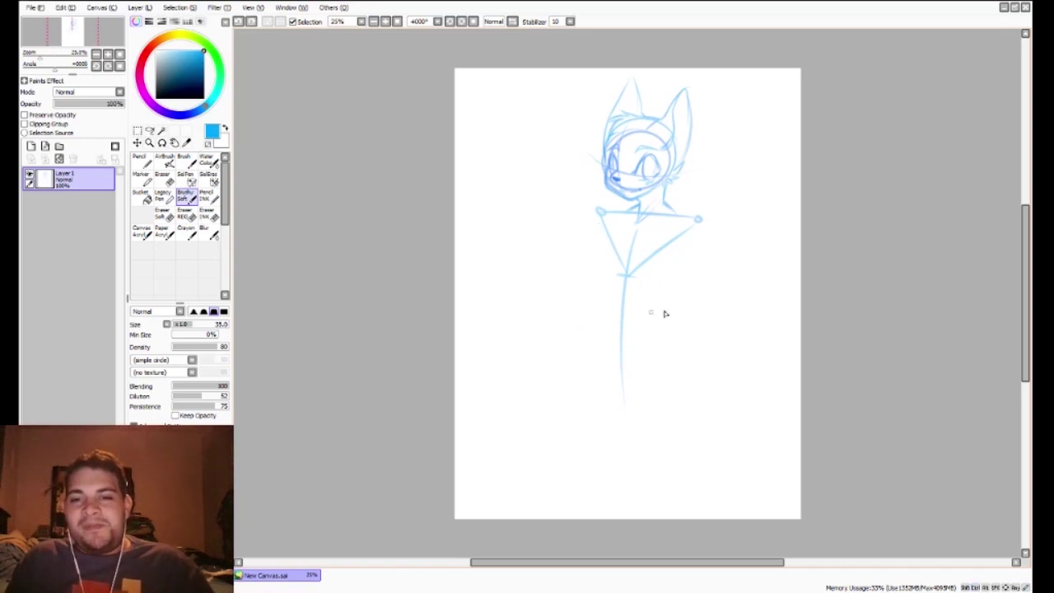
left_click_drag(631, 326, 626, 410)
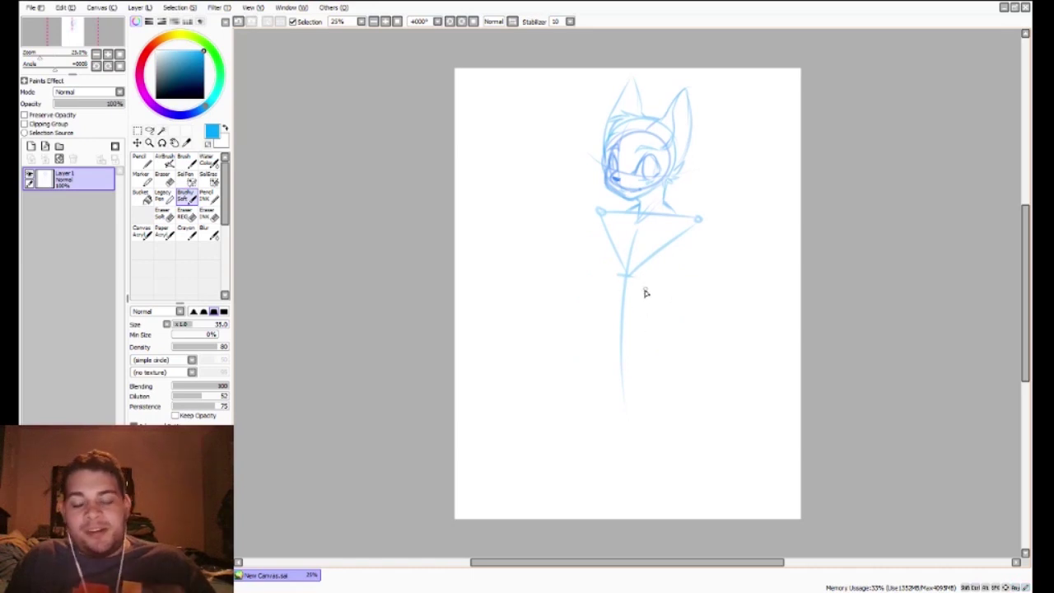
mouse_move(649, 299)
left_mouse_down()
mouse_move(627, 263)
mouse_move(643, 328)
mouse_move(666, 285)
left_mouse_up()
key("ctrl+z")
key("ctrl+z")
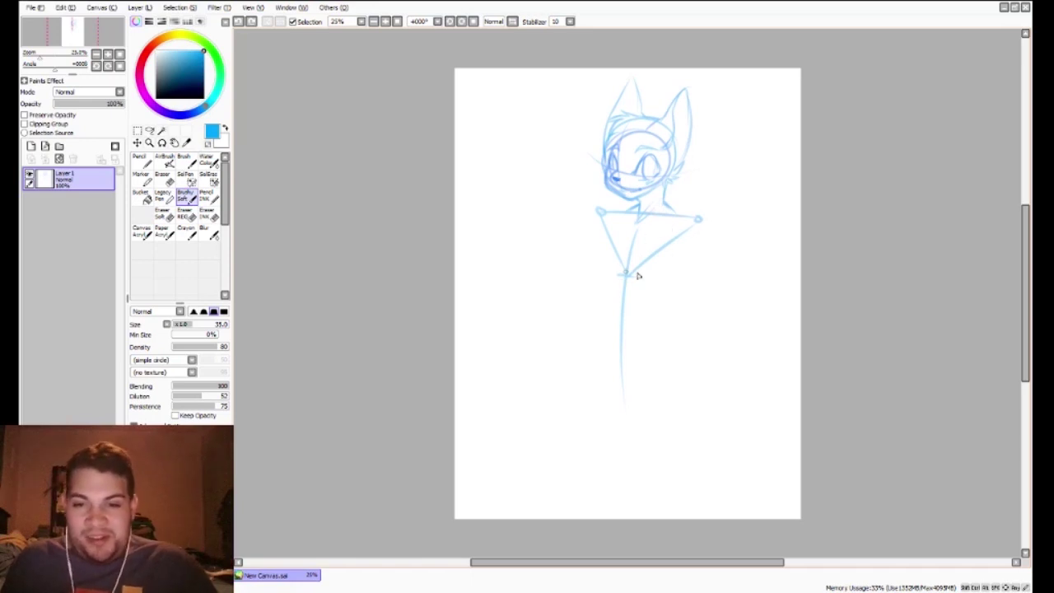
Step: Draw a small abdomen circle centred on the spine line, directly beneath the tip of the chest triangle
mouse_move(624, 275)
left_mouse_down()
mouse_move(635, 267)
mouse_move(630, 273)
mouse_move(673, 292)
mouse_move(644, 274)
mouse_move(624, 283)
mouse_move(624, 337)
left_mouse_up()
key("ctrl+z")
key("ctrl+z")
key("ctrl+z")
key("ctrl+z")
mouse_move(646, 289)
left_mouse_down()
mouse_move(625, 342)
mouse_move(627, 275)
mouse_move(638, 324)
mouse_move(579, 324)
mouse_move(619, 307)
mouse_move(654, 341)
mouse_move(614, 338)
mouse_move(656, 337)
left_mouse_up()
key("ctrl+z")
key("ctrl+z")
key("ctrl+z")
key("ctrl+z")
left_click_drag(626, 280, 647, 337)
key("ctrl+z")
left_click_drag(626, 278, 650, 306)
key("ctrl+z")
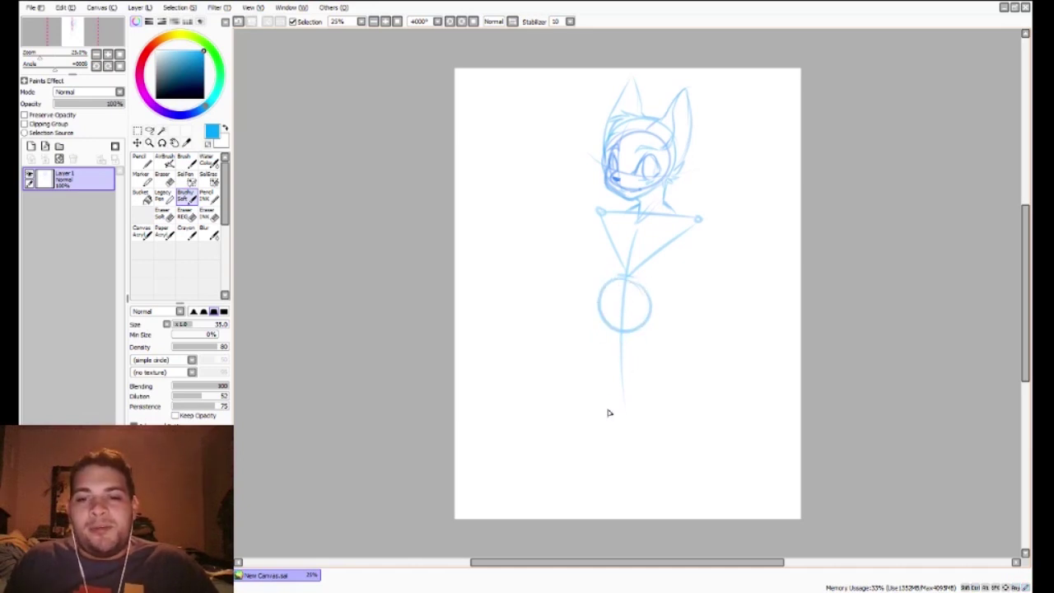
left_click_drag(598, 306, 682, 310)
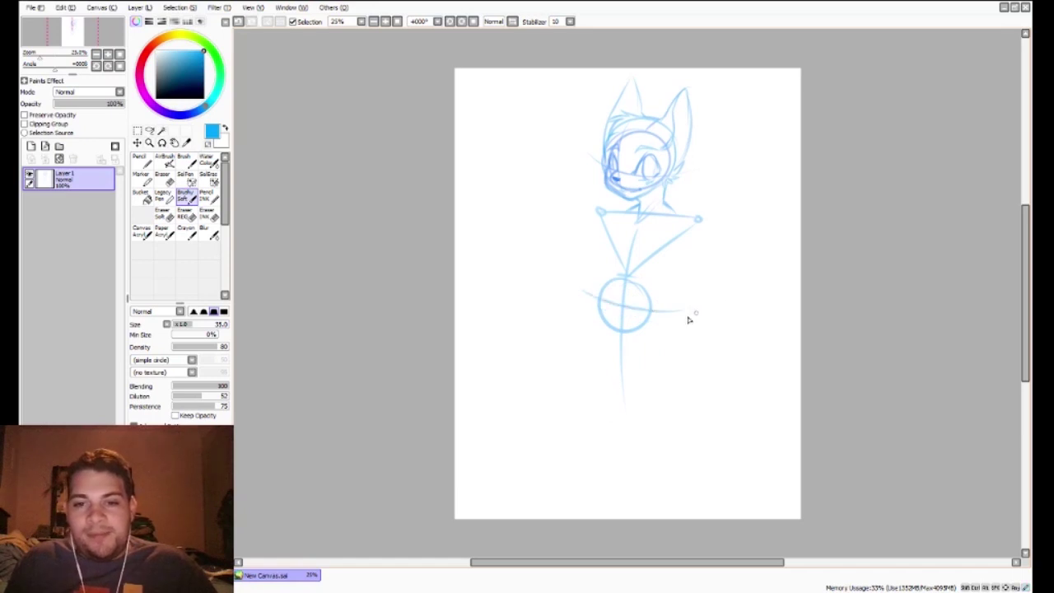
key("ctrl+z")
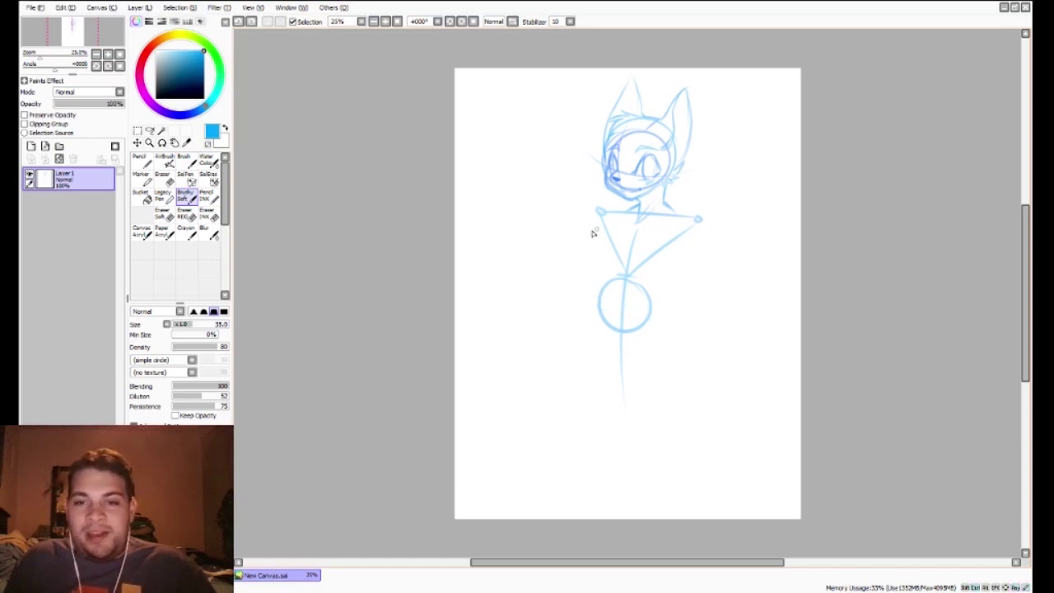
Step: Try body side contours running from both shoulder joints down past the abdomen circle
left_click_drag(601, 228, 595, 280)
left_click_drag(600, 234, 595, 320)
key("ctrl+z")
left_click_drag(599, 271, 602, 339)
key("ctrl+z")
left_click_drag(598, 303, 604, 341)
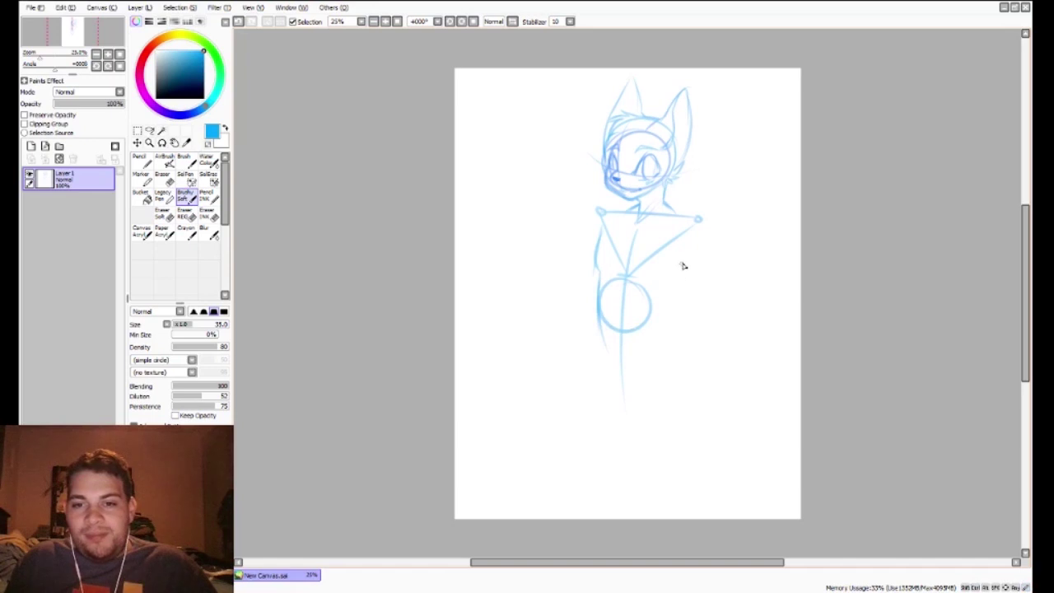
mouse_move(696, 225)
left_mouse_down()
mouse_move(674, 301)
mouse_move(677, 284)
left_mouse_up()
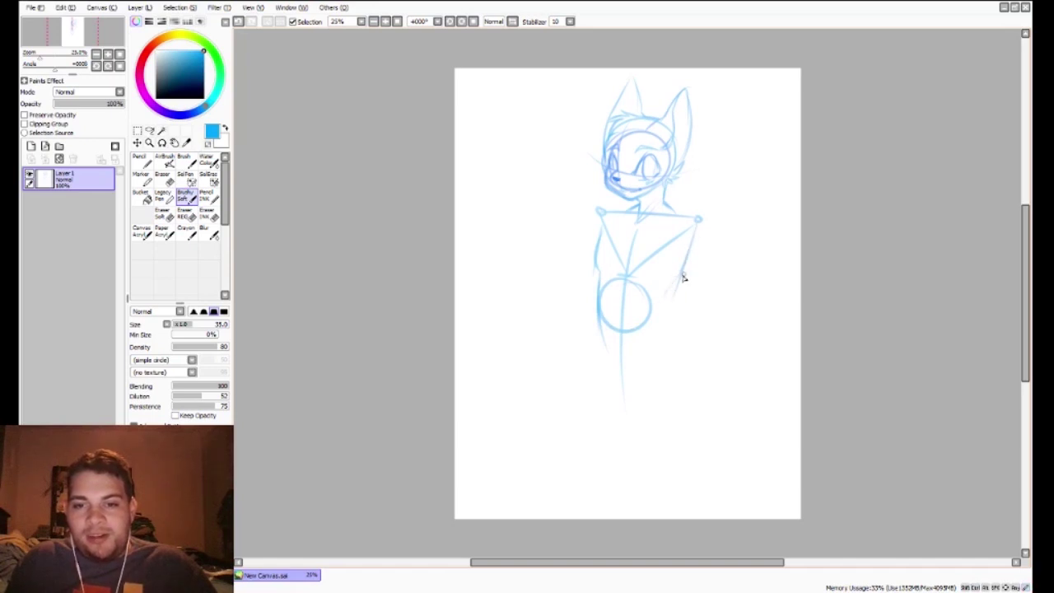
mouse_move(676, 237)
left_mouse_down()
mouse_move(658, 307)
mouse_move(677, 345)
left_mouse_up()
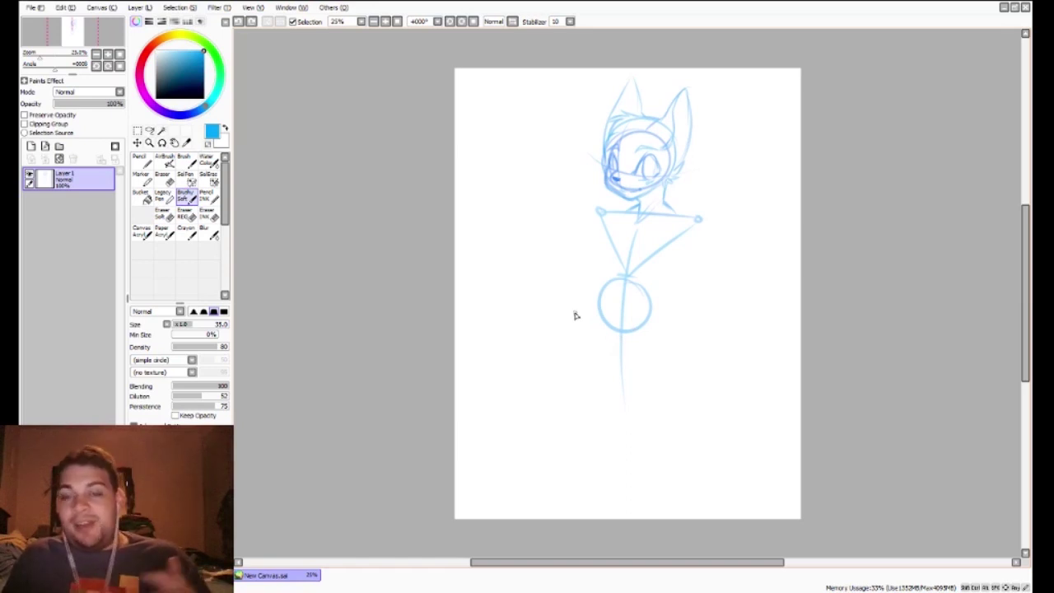
Step: Try the top, left and bottom edges of a flat rectangular hip guide beneath the abdomen circle
left_click_drag(592, 336, 659, 335)
key("ctrl+z")
left_click_drag(588, 336, 587, 387)
key("ctrl+z")
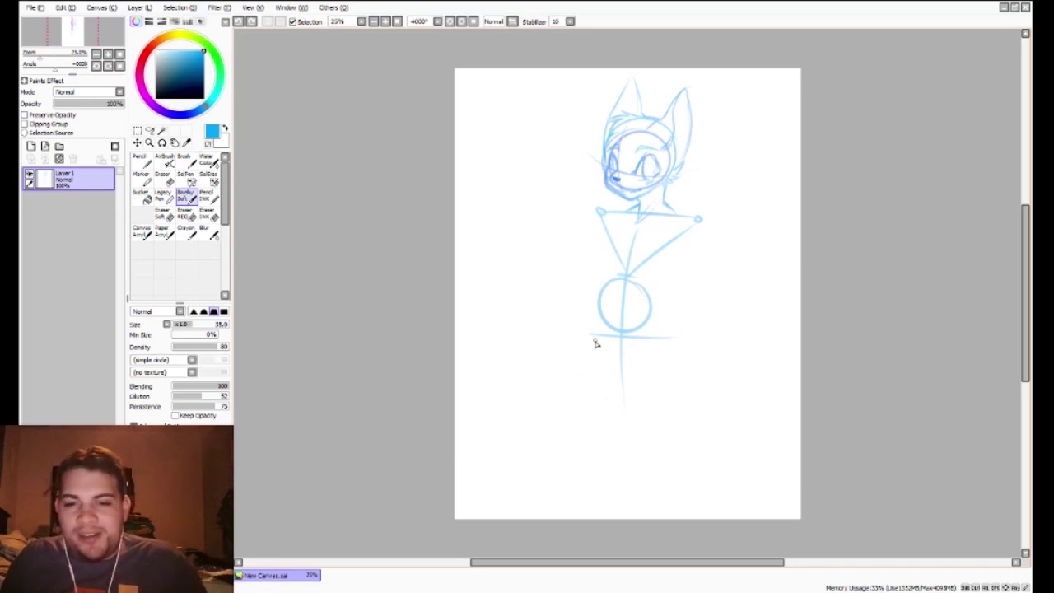
key("ctrl+z")
left_click_drag(591, 336, 591, 387)
key("ctrl+z")
mouse_move(592, 336)
left_mouse_down()
mouse_move(590, 386)
mouse_move(669, 385)
left_mouse_up()
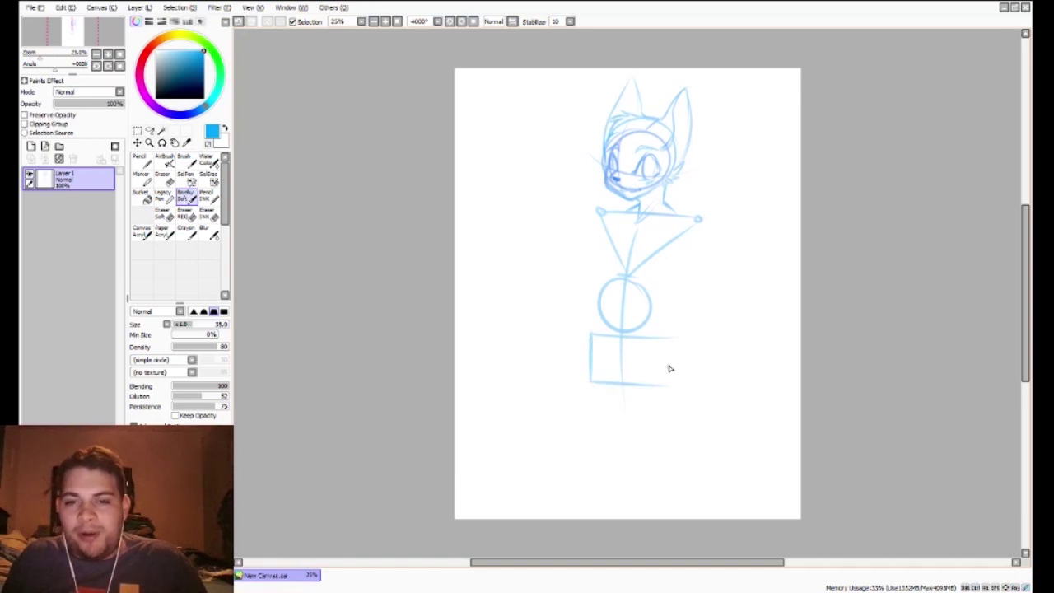
Step: Try closing the flat hip rectangle with a right edge, and undo the whole rectangle
left_click_drag(668, 340, 666, 393)
key("ctrl+z")
left_click_drag(669, 339, 666, 392)
key("ctrl+z")
left_click_drag(667, 344, 671, 388)
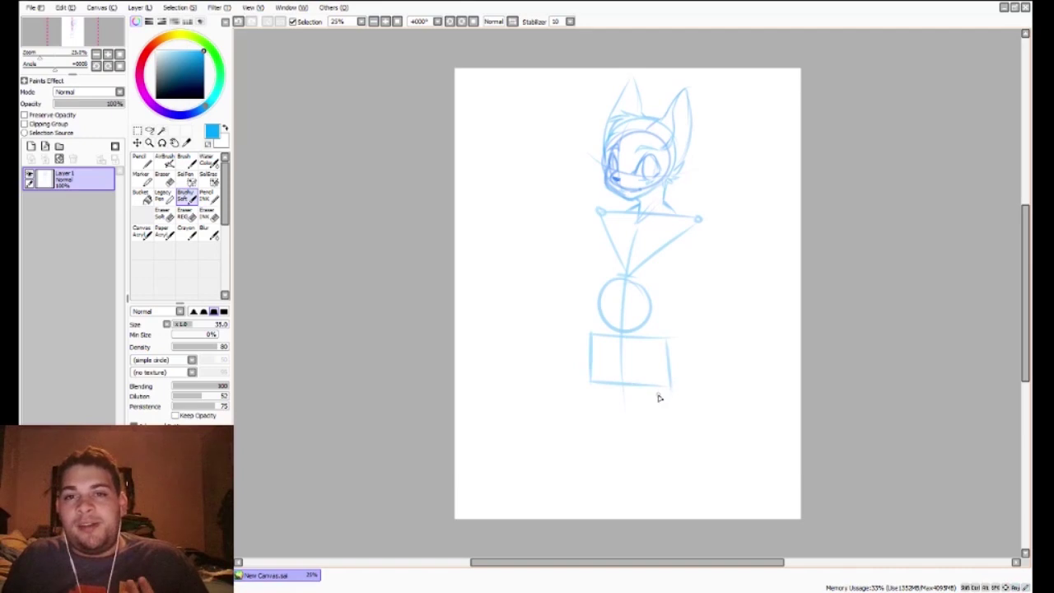
key("ctrl+z")
key("ctrl+z")
key("ctrl+z")
key("ctrl+z")
Step: Try a three-dimensional perspective box as the hip guide beneath the abdomen circle
left_click_drag(588, 337, 657, 354)
key("ctrl+z")
left_click_drag(588, 336, 659, 354)
left_click_drag(587, 337, 588, 375)
key("ctrl+z")
mouse_move(587, 337)
left_mouse_down()
mouse_move(596, 387)
mouse_move(586, 371)
mouse_move(670, 394)
left_mouse_up()
mouse_move(656, 359)
left_mouse_down()
mouse_move(666, 388)
mouse_move(680, 381)
mouse_move(686, 349)
left_mouse_up()
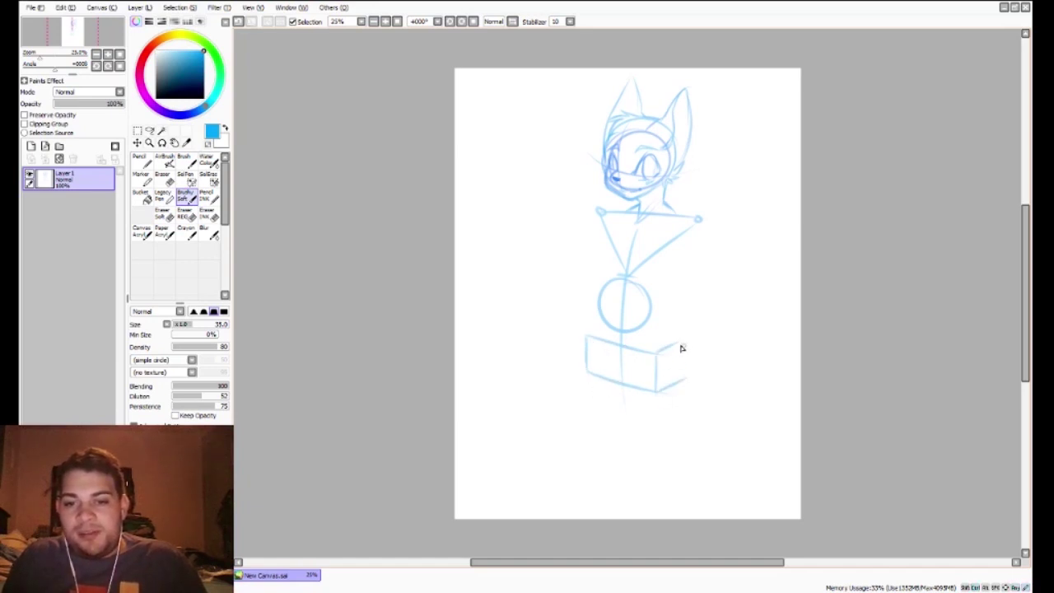
mouse_move(586, 334)
left_mouse_down()
mouse_move(614, 327)
mouse_move(692, 340)
mouse_move(688, 381)
left_mouse_up()
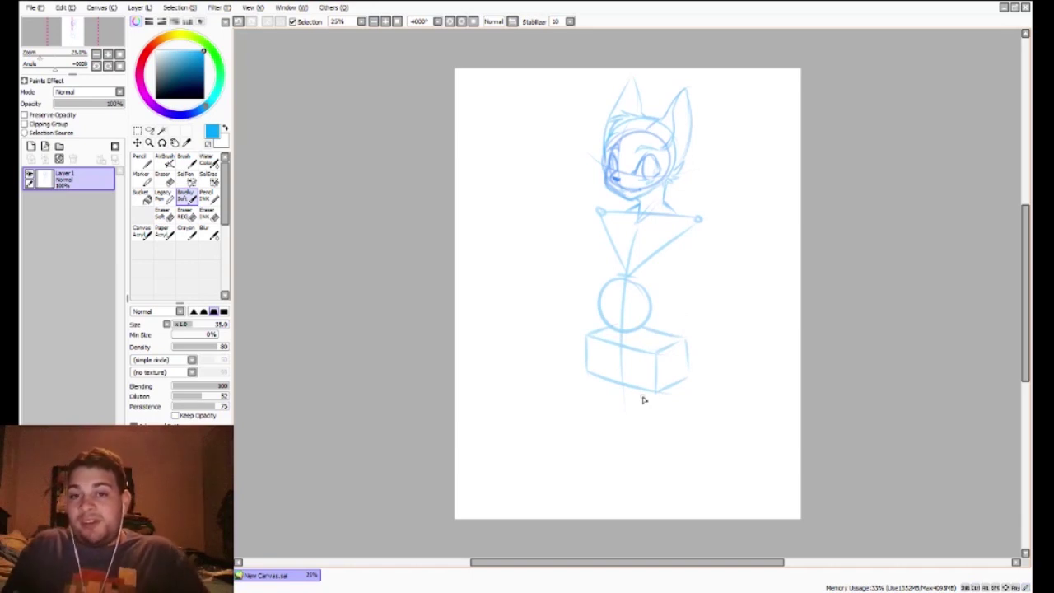
Step: Undo all strokes of the perspective hip box
key("ctrl+z")
key("ctrl+z")
key("ctrl+z")
key("ctrl+z")
key("ctrl+z")
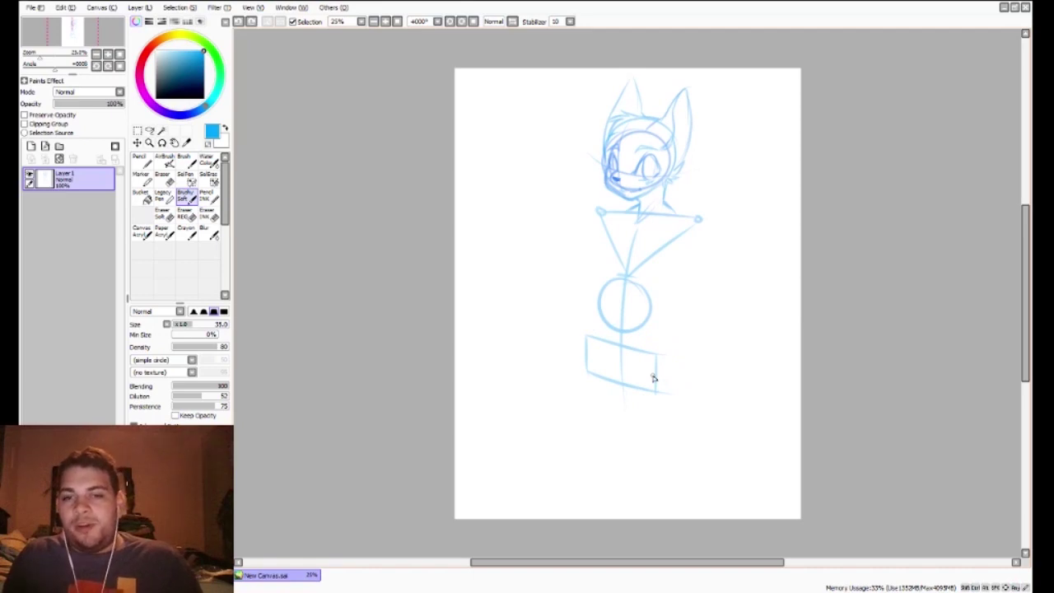
key("ctrl+z")
key("ctrl+z")
key("ctrl+z")
key("ctrl+z")
Step: Draw the top, left and bottom edges of a slightly tilted hip rectangle just below the abdomen circle
left_click_drag(594, 333, 676, 343)
key("ctrl+z")
left_click_drag(595, 331, 676, 345)
key("ctrl+z")
left_click_drag(592, 331, 675, 345)
key("ctrl+z")
left_click_drag(589, 331, 677, 346)
key("ctrl+z")
mouse_move(592, 332)
left_mouse_down()
mouse_move(594, 376)
mouse_move(666, 395)
left_mouse_up()
key("ctrl+z")
left_click_drag(593, 375, 683, 383)
Step: Close the tilted hip rectangle with a straight vertical edge on its right side
left_click_drag(666, 346, 669, 391)
key("ctrl+z")
key("ctrl+z")
left_click_drag(668, 346, 670, 401)
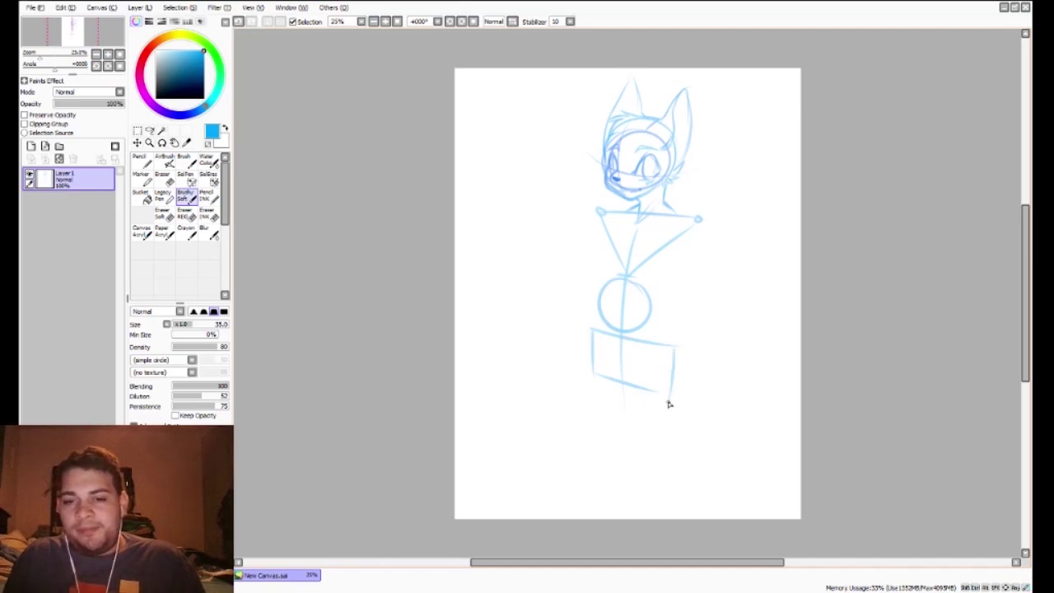
key("ctrl+z")
mouse_move(673, 346)
left_mouse_down()
mouse_move(669, 407)
mouse_move(666, 397)
mouse_move(642, 394)
mouse_move(661, 403)
mouse_move(675, 396)
mouse_move(630, 389)
left_mouse_up()
key("ctrl+z")
key("ctrl+z")
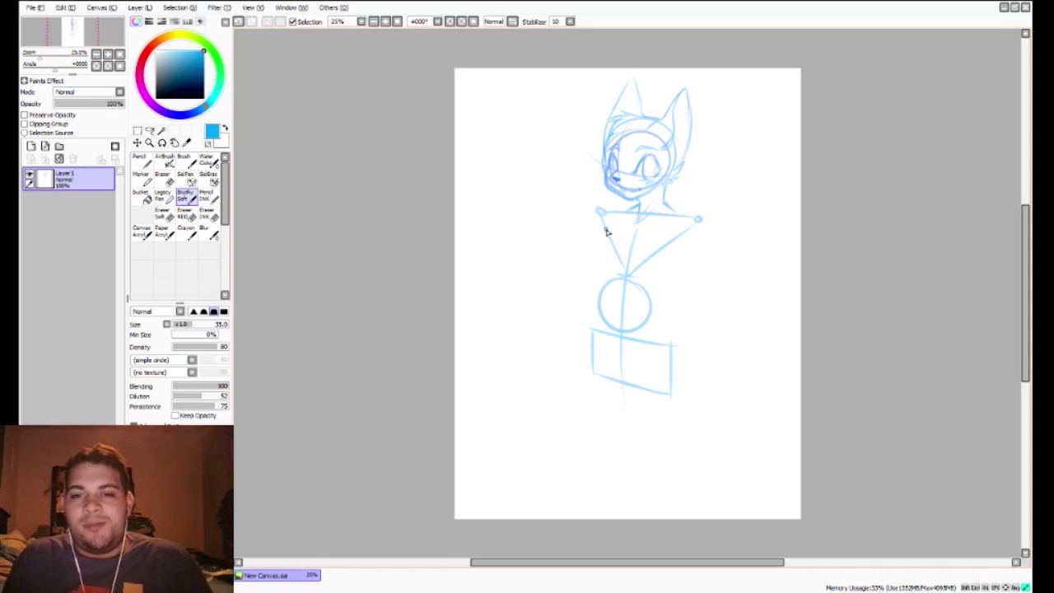
Step: Outline the rib cage around the chest triangle with two curved sides and a base line through the triangle's tip
left_click_drag(601, 219, 594, 263)
left_click_drag(605, 219, 591, 262)
key("ctrl+z")
key("ctrl+z")
left_click_drag(603, 220, 597, 270)
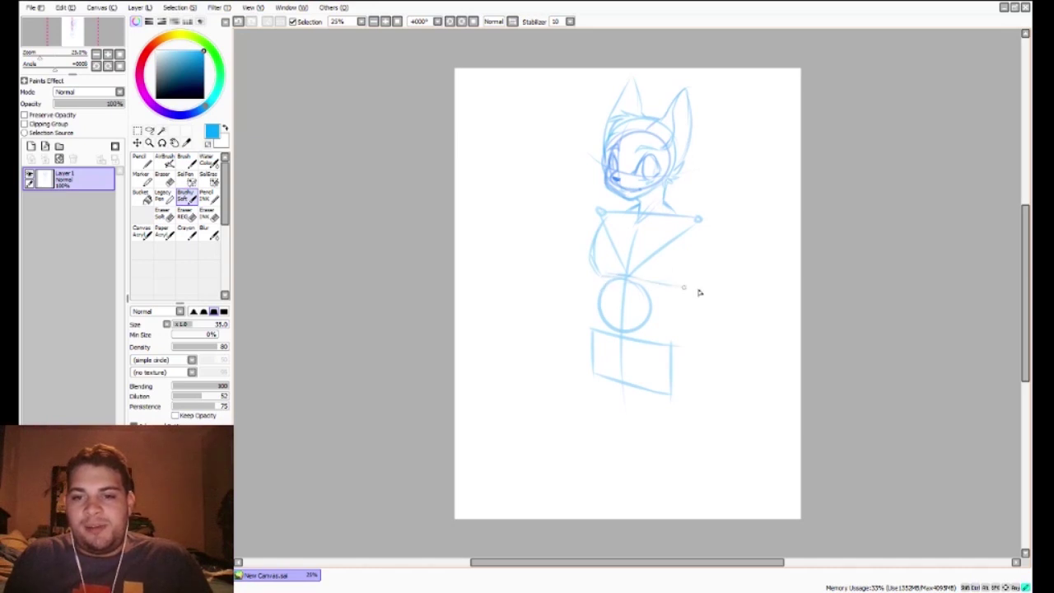
left_click_drag(695, 234, 682, 286)
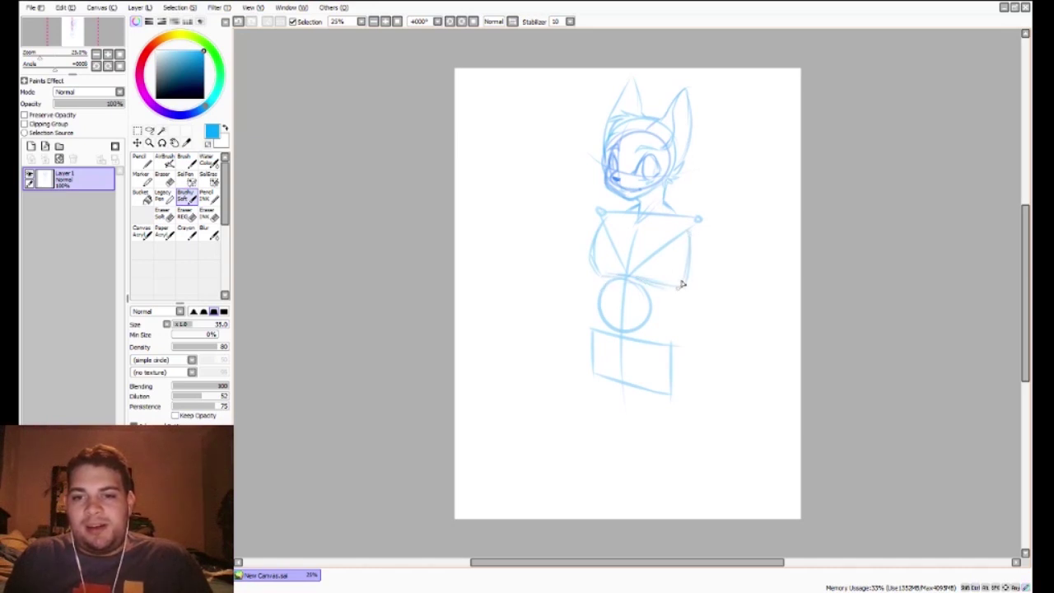
key("ctrl+z")
key("ctrl+z")
mouse_move(688, 226)
left_mouse_down()
mouse_move(688, 283)
mouse_move(691, 275)
left_mouse_up()
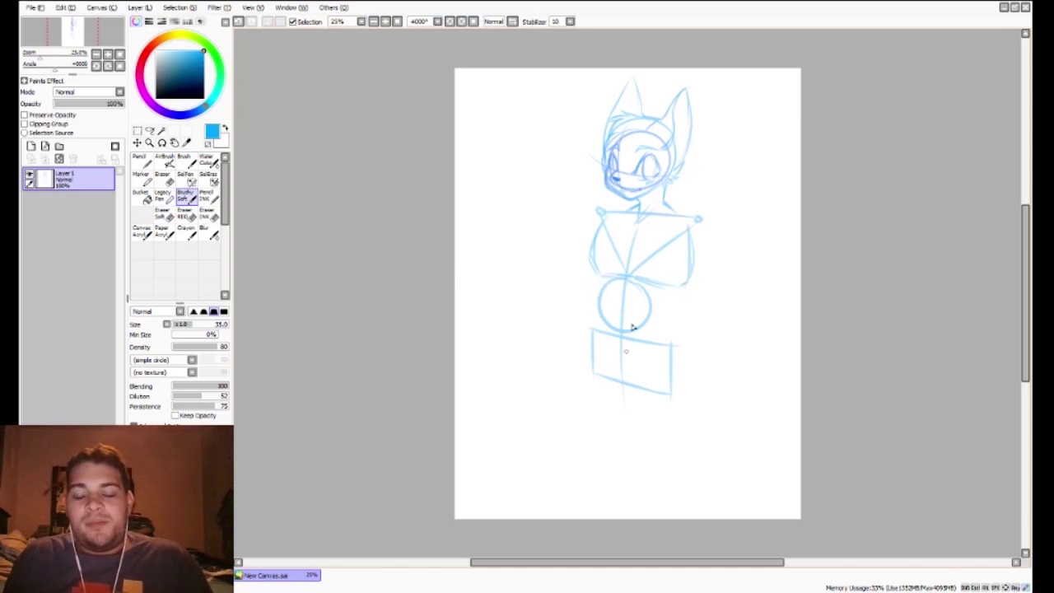
Step: Draw the left waist contour beside the abdomen circle, joining the rib cage to the hip rectangle
left_click_drag(599, 279, 600, 329)
key("ctrl+z")
key("ctrl+z")
left_click_drag(598, 280, 600, 331)
key("ctrl+z")
left_click_drag(601, 277, 598, 330)
key("ctrl+z")
mouse_move(599, 278)
left_mouse_down()
mouse_move(617, 365)
mouse_move(603, 303)
mouse_move(596, 309)
mouse_move(621, 347)
left_mouse_up()
key("ctrl+z")
key("ctrl+z")
key("ctrl+z")
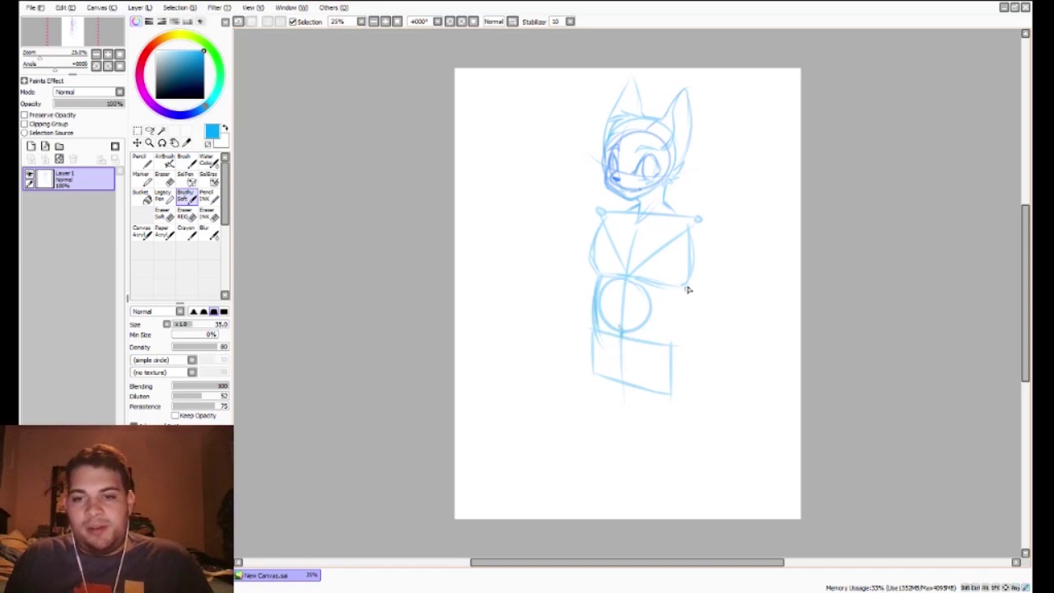
Step: Add a narrow arm-socket oval on the right side of the rib cage, and try an outward curve from it
key("ctrl+z")
mouse_move(690, 229)
left_mouse_down()
mouse_move(685, 286)
mouse_move(683, 275)
left_mouse_up()
key("ctrl+z")
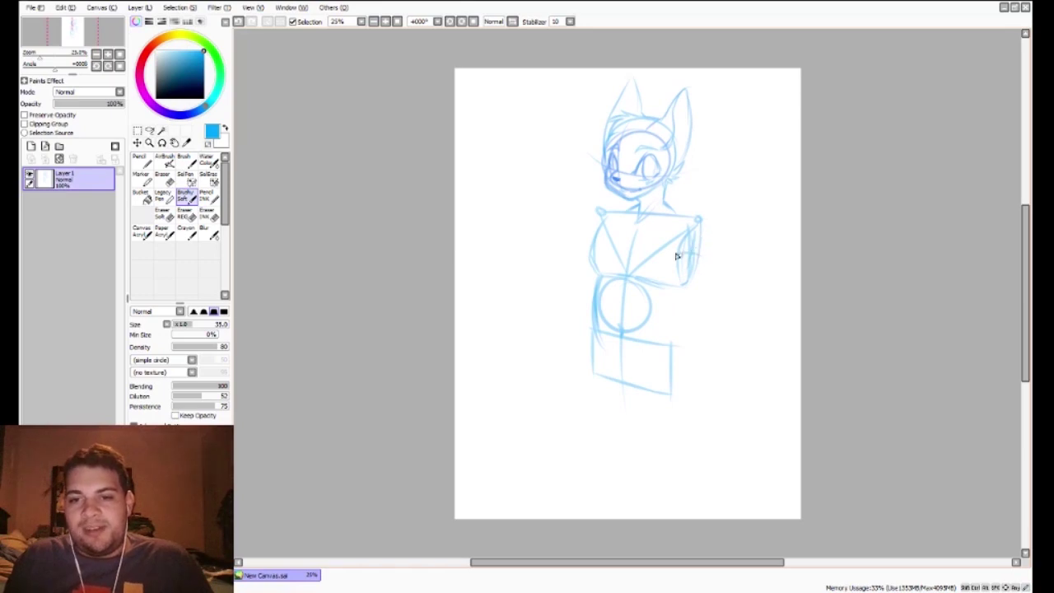
left_click_drag(696, 260, 741, 339)
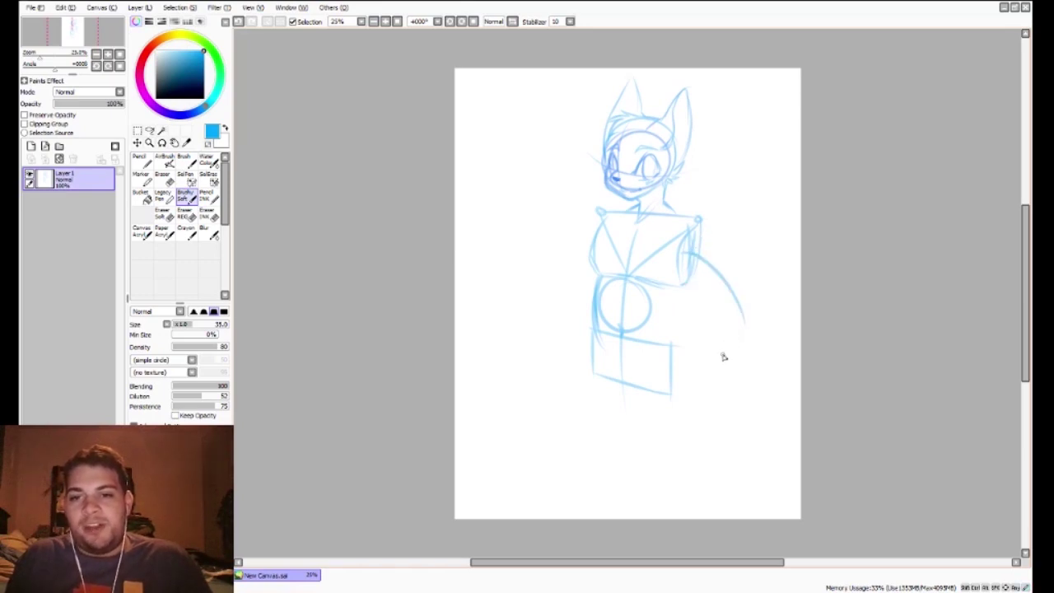
key("ctrl+z")
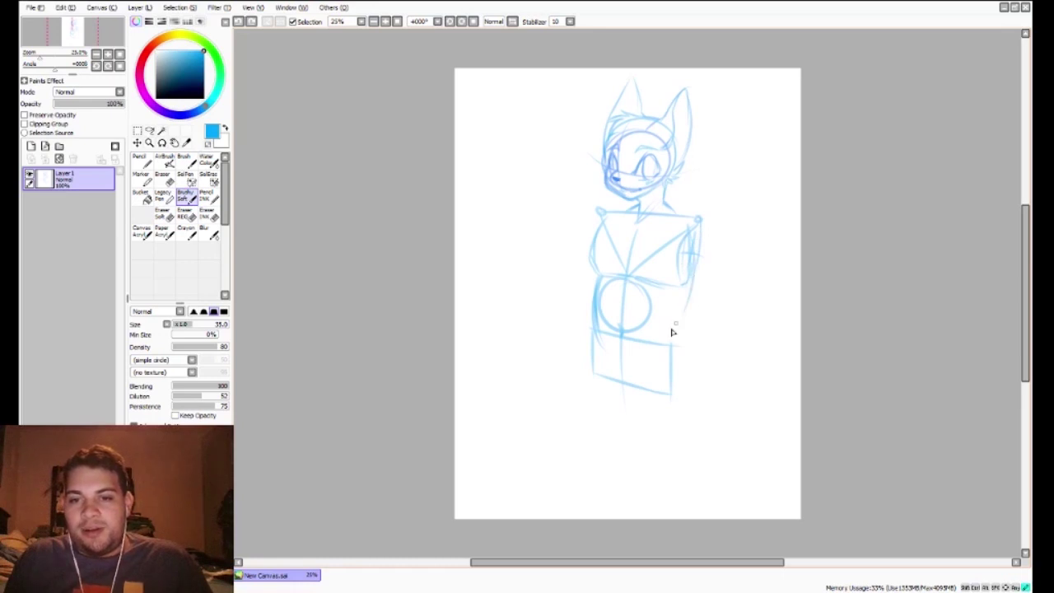
Step: Draw the right waist and hip contour, and close the pelvis with a rounded point below the hip rectangle
key("ctrl+z")
mouse_move(694, 275)
left_mouse_down()
mouse_move(680, 306)
mouse_move(690, 285)
mouse_move(666, 337)
mouse_move(668, 325)
mouse_move(671, 402)
left_mouse_up()
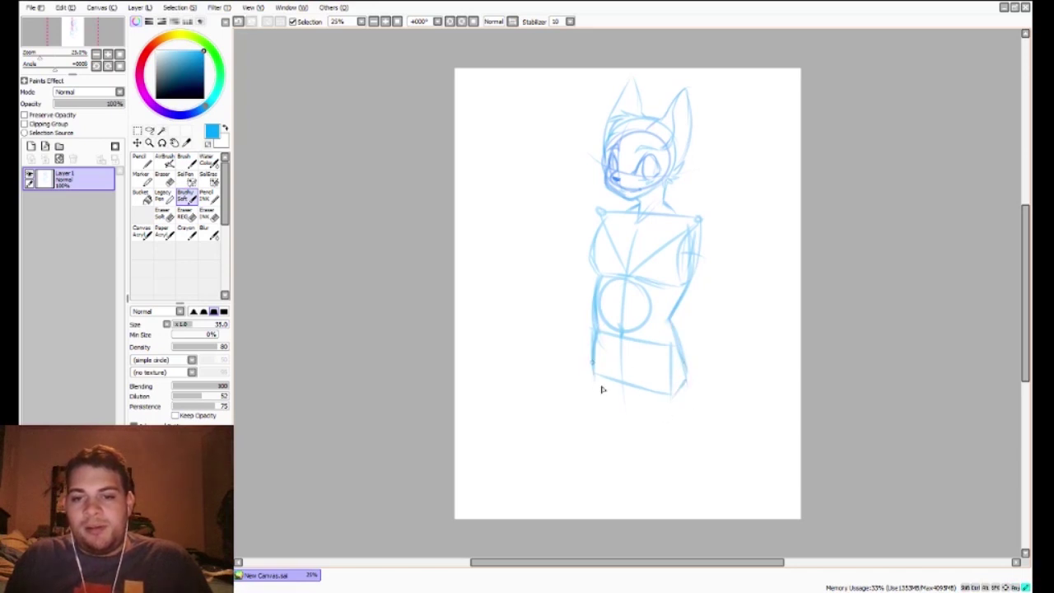
mouse_move(593, 338)
left_mouse_down()
mouse_move(629, 401)
mouse_move(592, 352)
mouse_move(637, 413)
mouse_move(652, 400)
mouse_move(627, 403)
mouse_move(701, 389)
mouse_move(631, 398)
mouse_move(669, 396)
left_mouse_up()
key("ctrl+z")
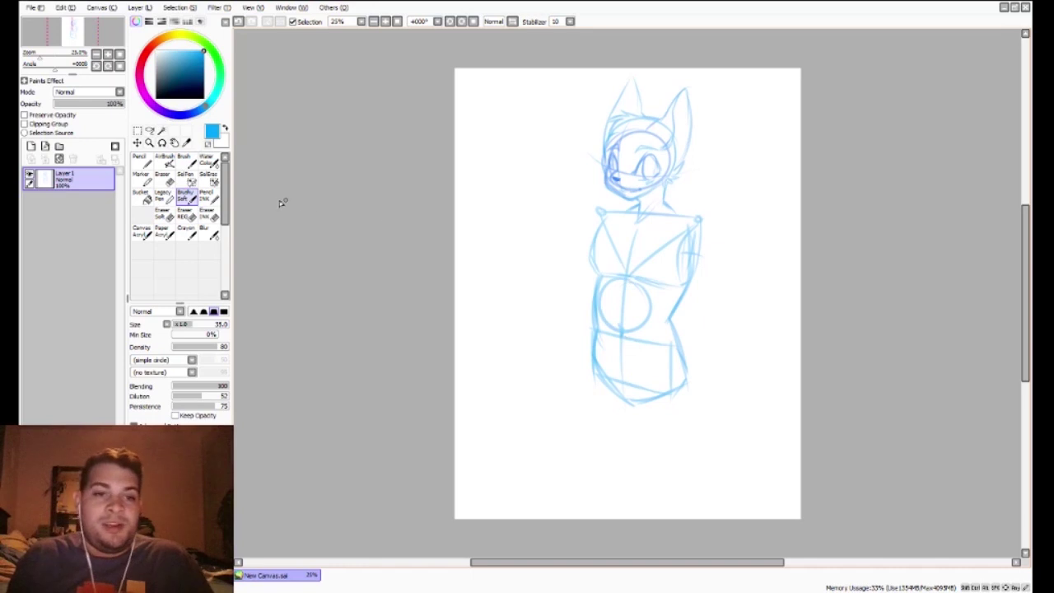
Step: Try a curved leg line with the soft brush, rising from the pelvis's lower tip to the right hip
left_click(208, 214)
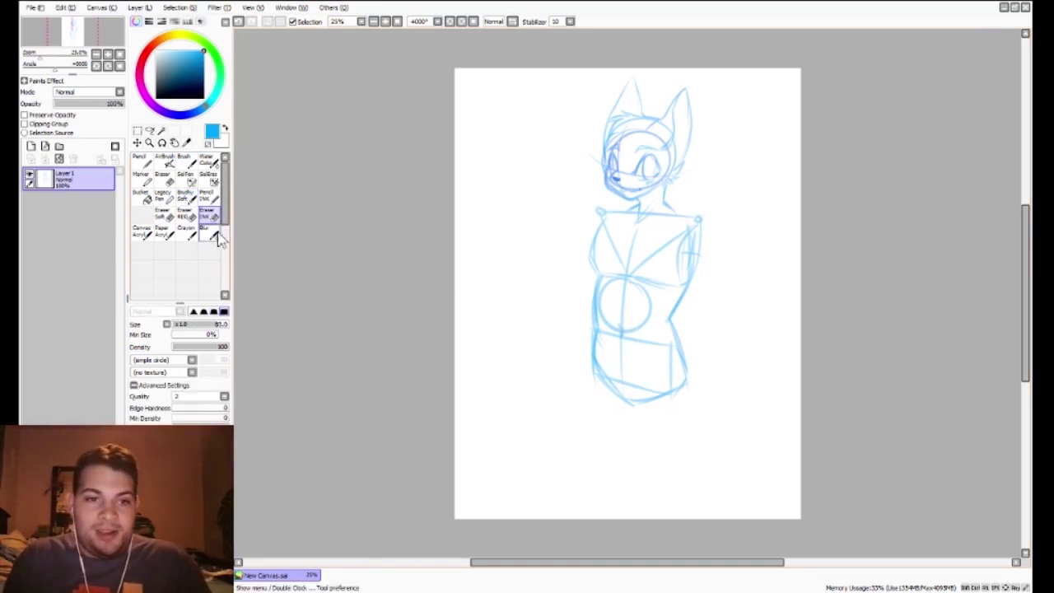
left_click(184, 195)
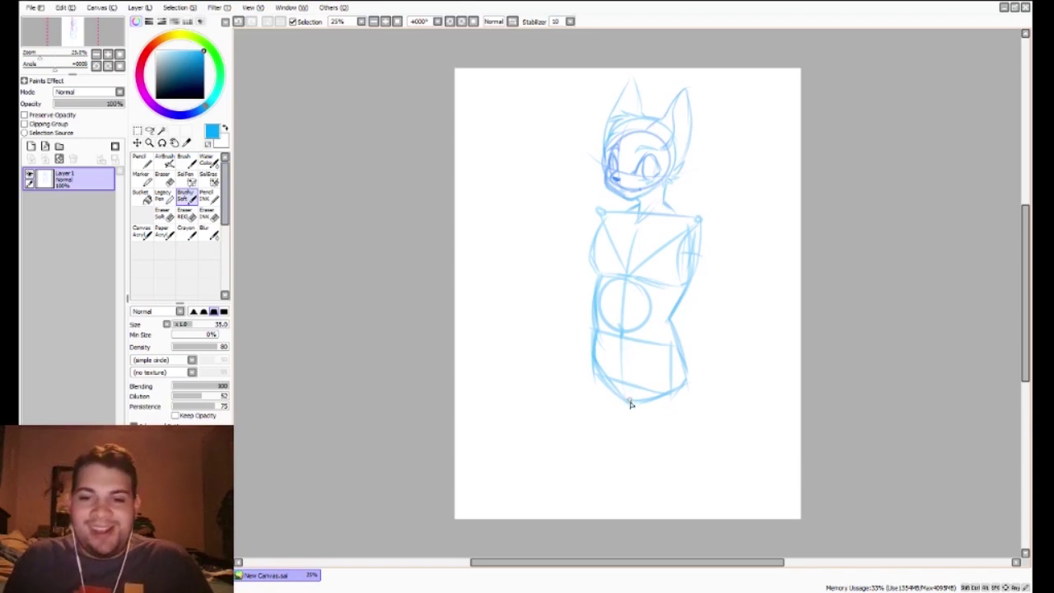
key("ctrl+z")
mouse_move(641, 398)
left_mouse_down()
mouse_move(670, 383)
mouse_move(617, 391)
mouse_move(690, 370)
left_mouse_up()
key("ctrl+z")
left_click_drag(626, 400, 689, 372)
key("ctrl+z")
left_click_drag(624, 399, 692, 350)
key("ctrl+z")
left_click_drag(628, 400, 689, 344)
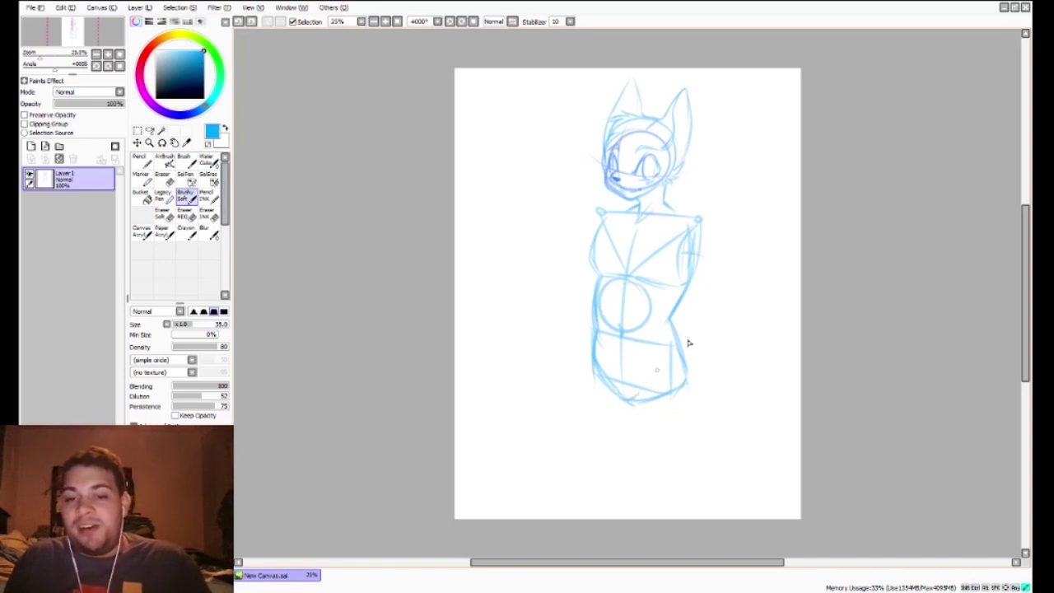
key("ctrl+z")
Step: Draw leg crease lines on both sides of the pelvis, meeting near its lower tip
mouse_move(603, 376)
left_mouse_down()
mouse_move(630, 409)
mouse_move(604, 376)
mouse_move(635, 402)
mouse_move(688, 332)
mouse_move(635, 399)
mouse_move(687, 330)
mouse_move(652, 379)
mouse_move(636, 376)
mouse_move(668, 299)
mouse_move(654, 405)
mouse_move(645, 398)
mouse_move(684, 383)
mouse_move(636, 396)
left_mouse_up()
key("ctrl+z")
key("ctrl+z")
key("ctrl+z")
mouse_move(687, 369)
left_mouse_down()
mouse_move(635, 420)
mouse_move(662, 384)
mouse_move(635, 400)
mouse_move(686, 372)
mouse_move(665, 390)
mouse_move(681, 376)
mouse_move(659, 395)
left_mouse_up()
key("ctrl+z")
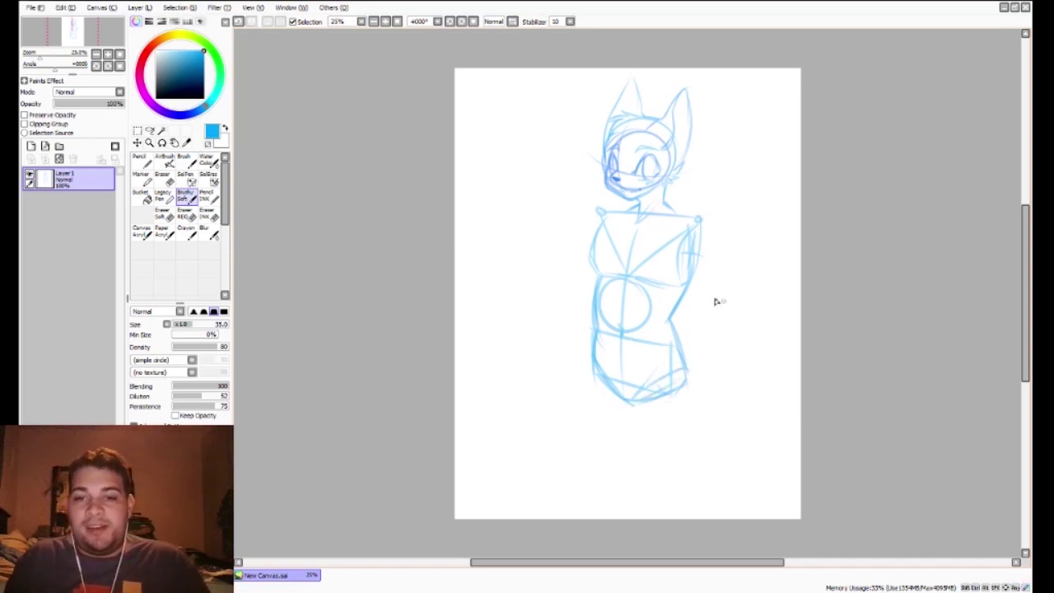
Step: Draw three arrows left of the body, pointing at the chest, abdomen and pelvis sections
left_click_drag(541, 263, 565, 264)
left_click_drag(529, 323, 582, 321)
mouse_move(516, 402)
left_mouse_down()
mouse_move(577, 380)
mouse_move(566, 396)
left_mouse_up()
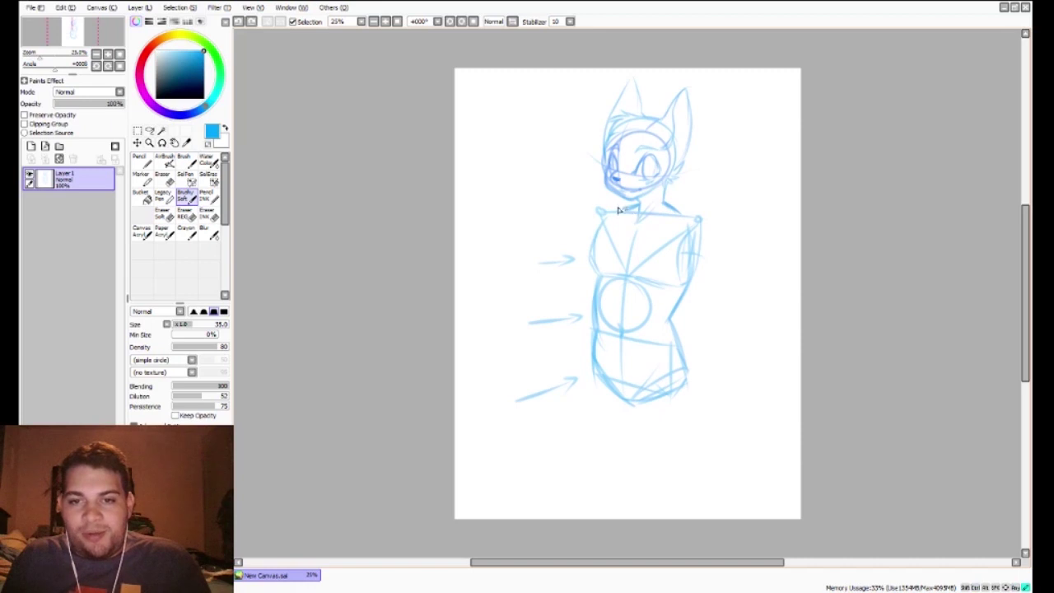
Step: Draw rounded shoulder curves from the neck base over both shoulder joints
left_click_drag(594, 266, 596, 273)
key("ctrl+z")
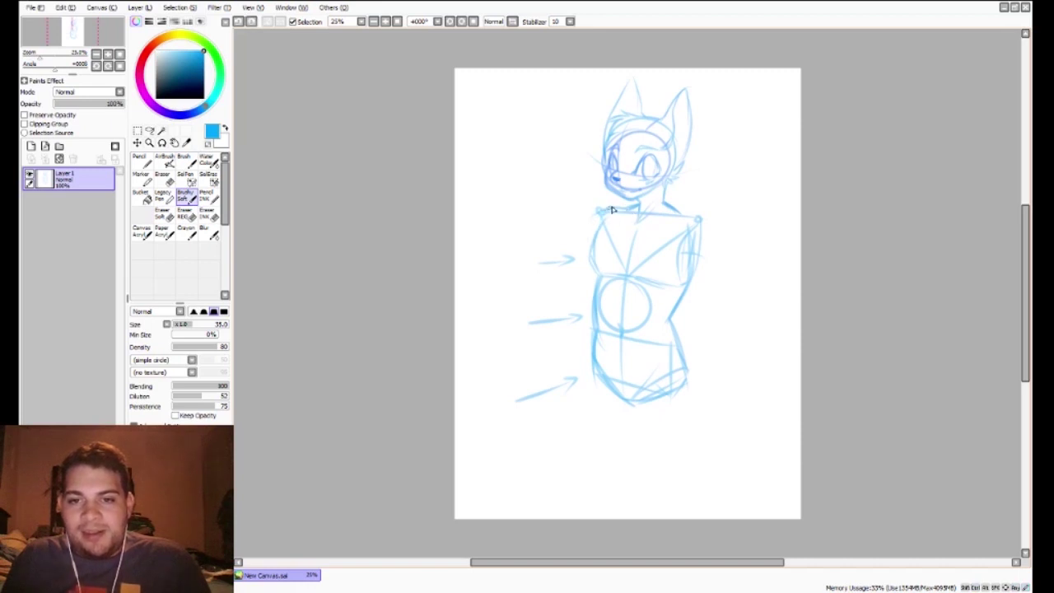
left_click_drag(605, 210, 586, 237)
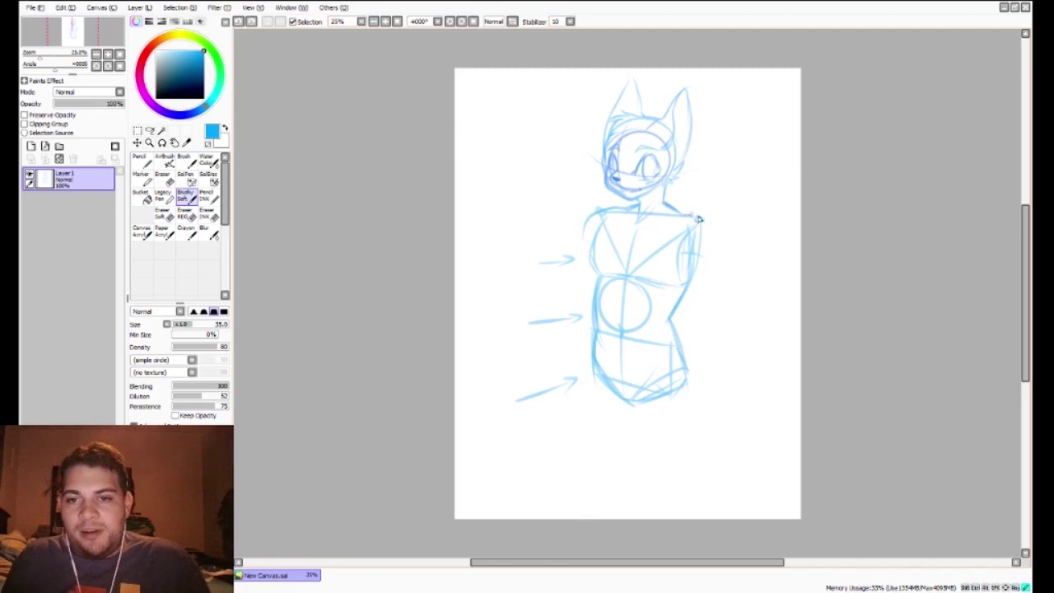
mouse_move(690, 214)
left_mouse_down()
mouse_move(719, 231)
mouse_move(720, 245)
mouse_move(706, 221)
mouse_move(720, 252)
mouse_move(704, 217)
mouse_move(702, 281)
mouse_move(714, 236)
mouse_move(702, 219)
mouse_move(715, 268)
left_mouse_up()
key("ctrl+z")
key("ctrl+z")
left_click_drag(713, 230, 711, 272)
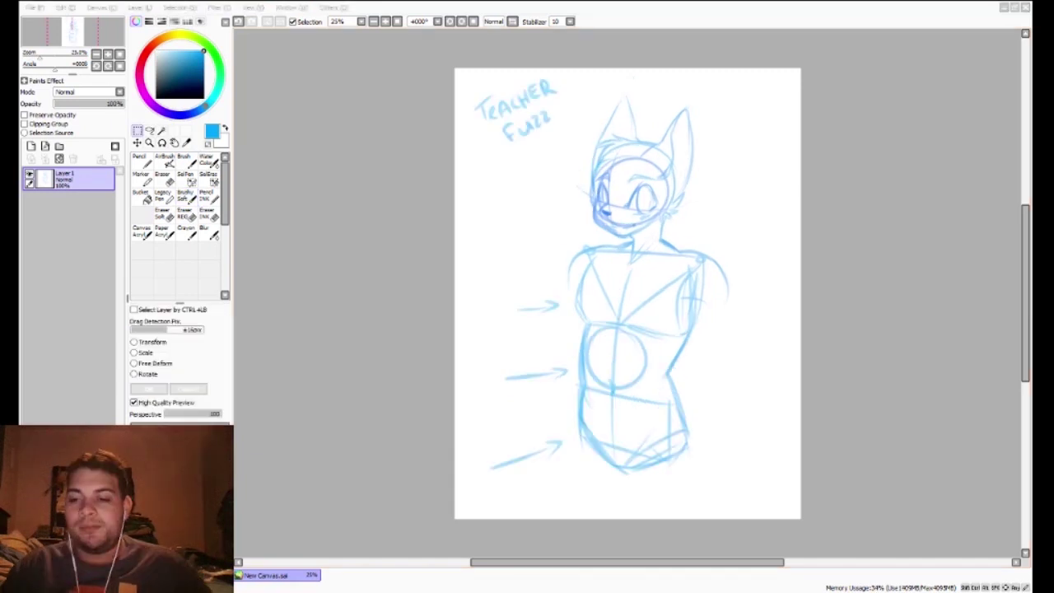
Step: Lasso the body guides and arrows below the neck, delete them and clear the selection
key("alt+Tab")
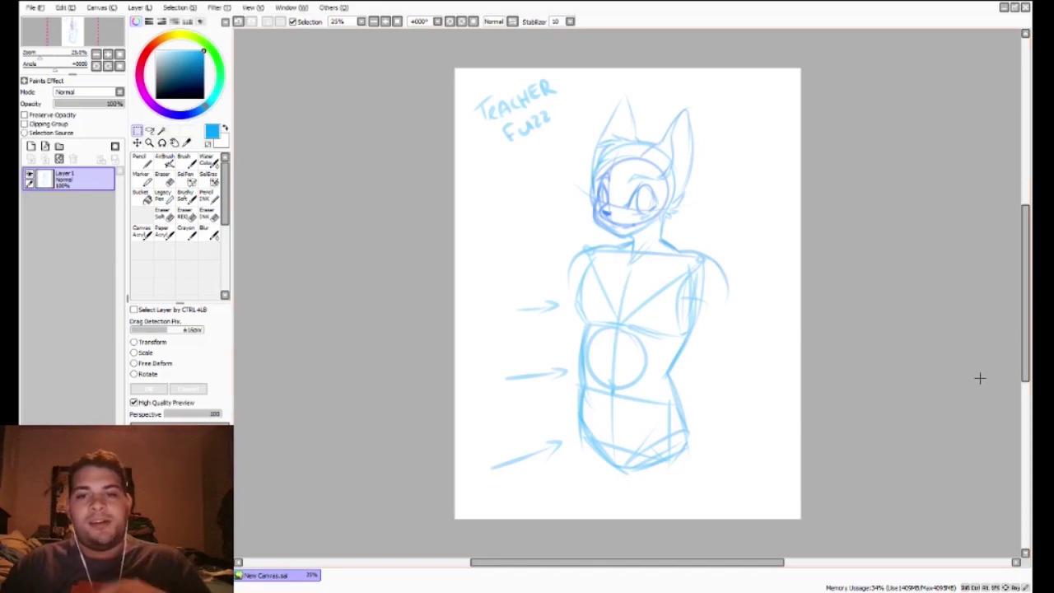
left_click(149, 132)
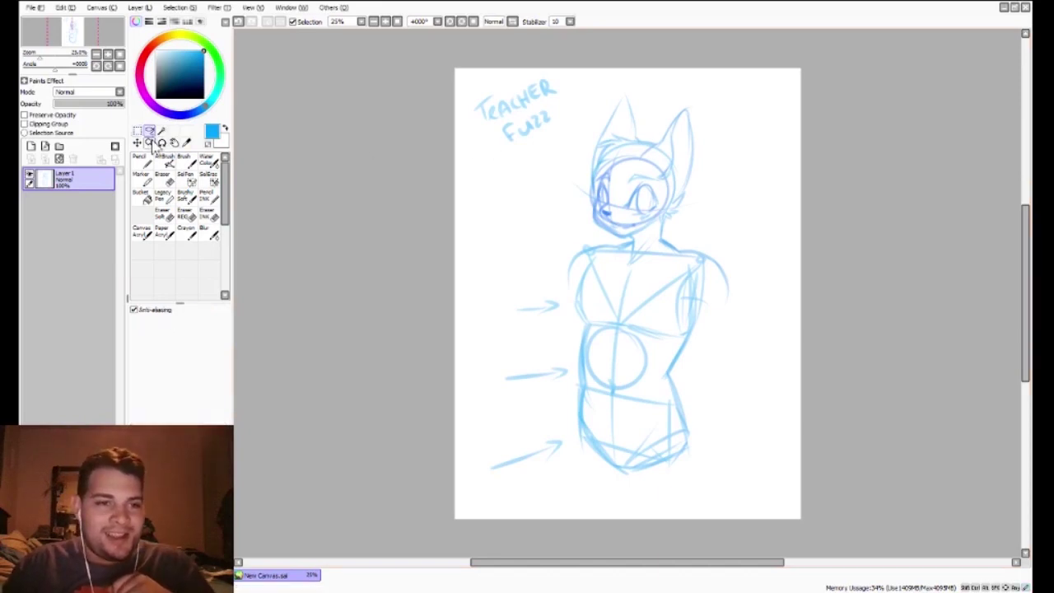
left_click_drag(544, 240, 568, 241)
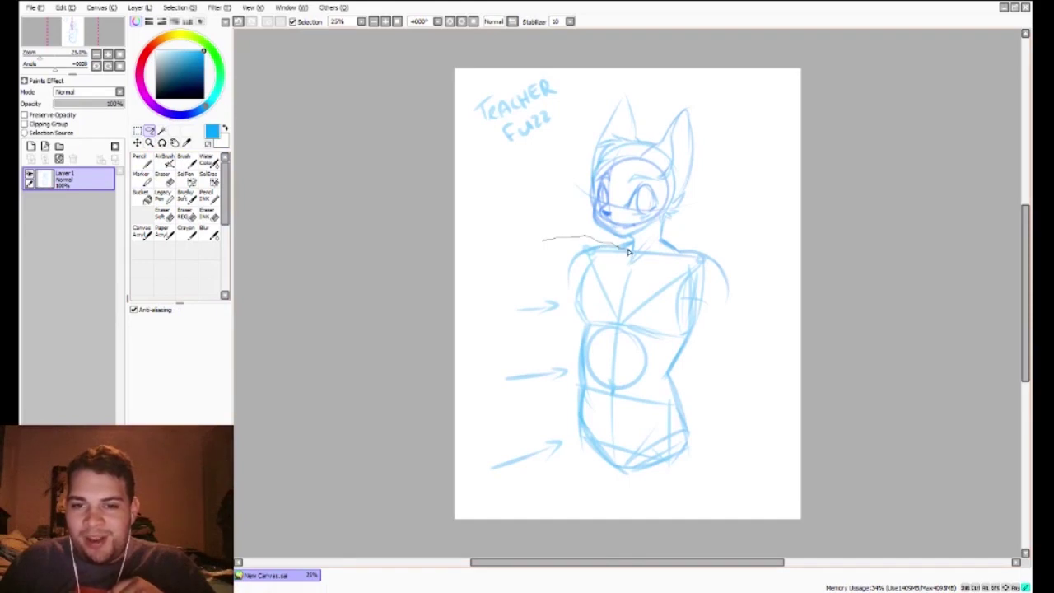
mouse_move(682, 257)
left_mouse_down()
mouse_move(706, 243)
mouse_move(735, 267)
mouse_move(744, 336)
mouse_move(727, 467)
mouse_move(600, 518)
mouse_move(435, 505)
mouse_move(424, 376)
mouse_move(509, 240)
left_mouse_up()
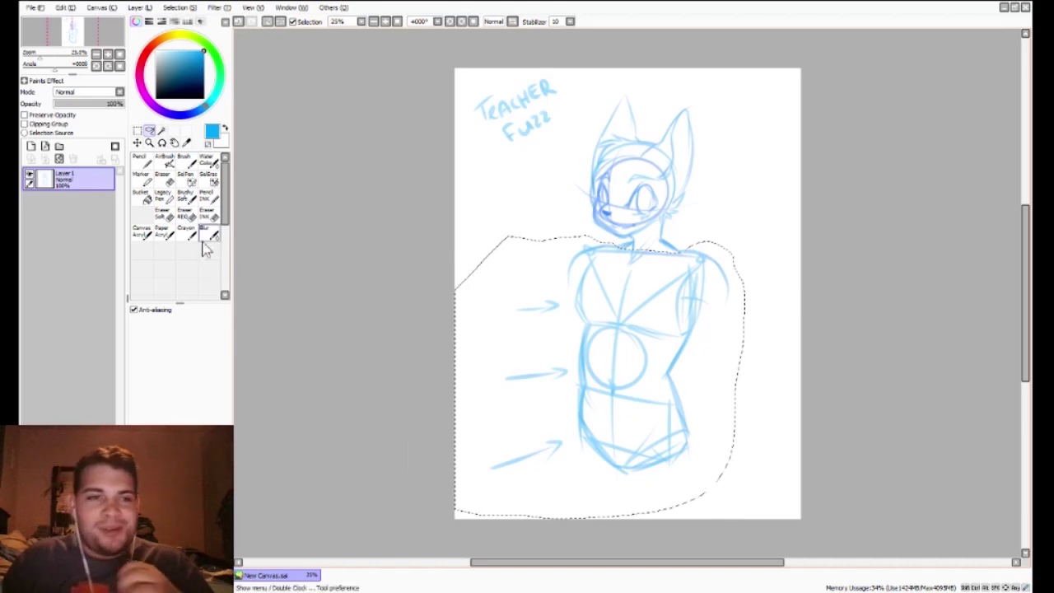
key("Delete")
key("ctrl+d")
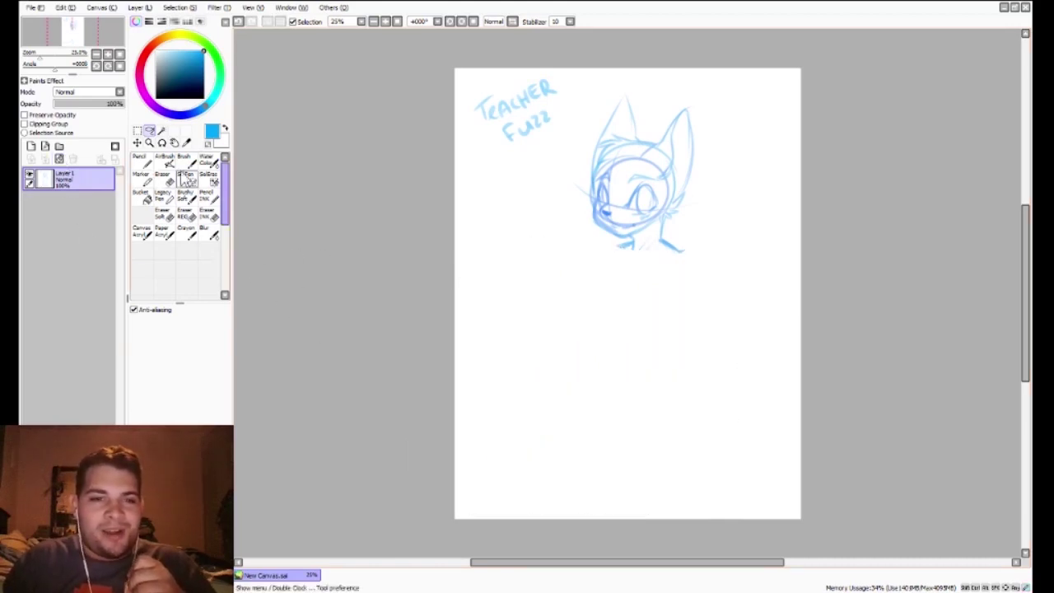
Step: Draw a slightly sloping shoulder line across the base of the neck with the soft brush
left_click(186, 196)
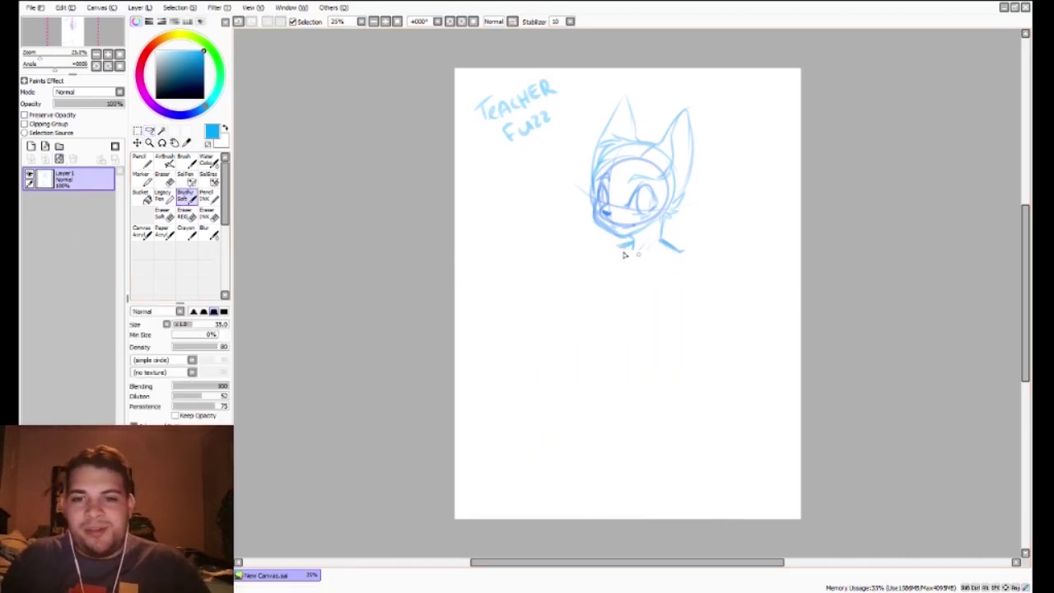
mouse_move(589, 247)
left_mouse_down()
mouse_move(728, 247)
mouse_move(720, 254)
left_mouse_up()
key("ctrl+z")
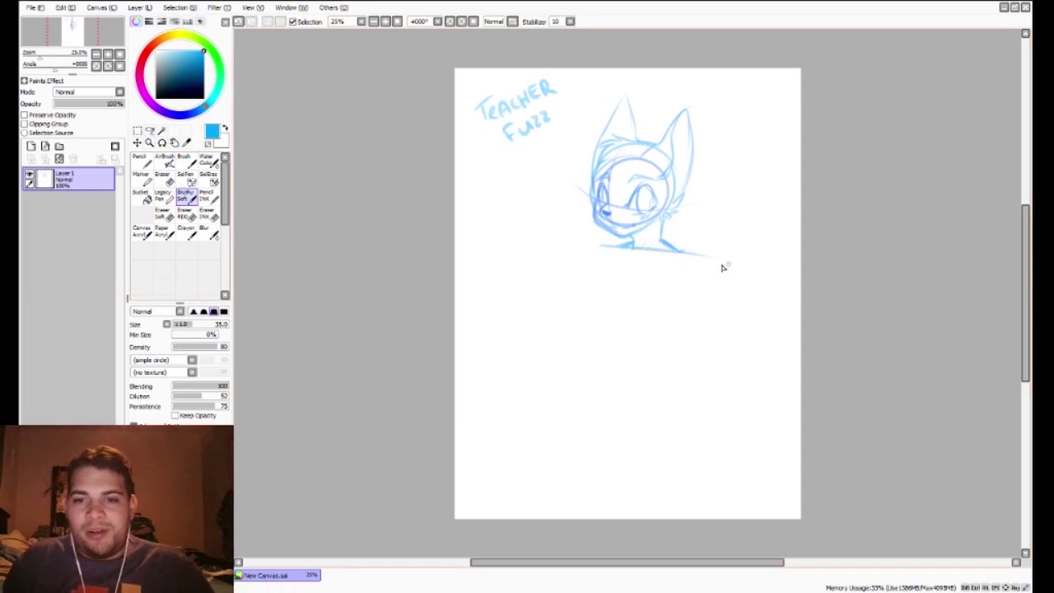
Step: Redraw the sloping shoulder line across the neck base and mark a small joint circle at each end
key("ctrl+z")
left_click_drag(589, 243, 725, 249)
key("ctrl+z")
left_click_drag(600, 245, 688, 254)
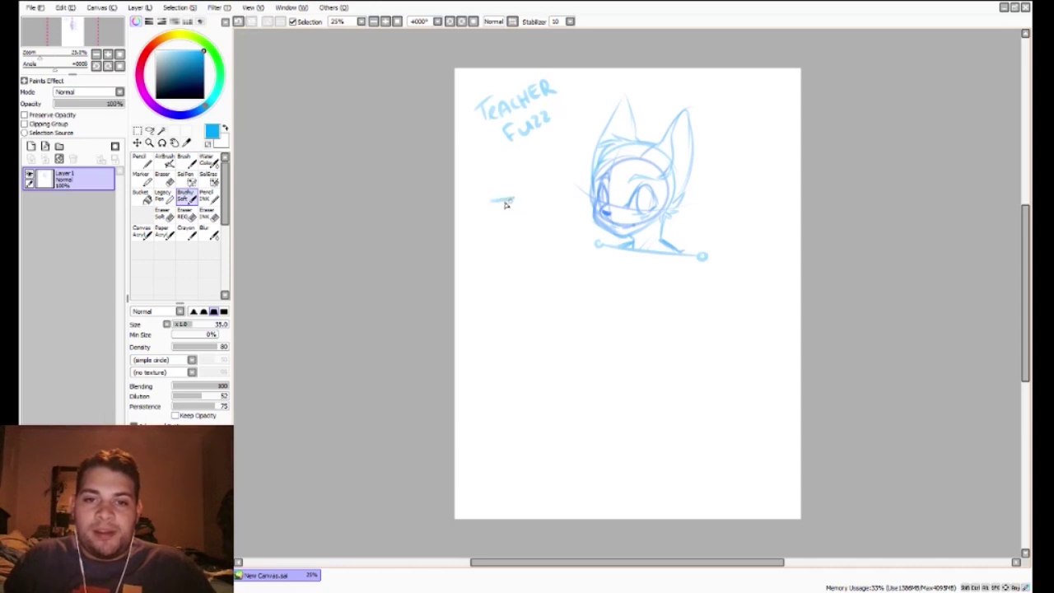
Step: Sketch a small hourglass beside the head as a body-shape example and undo it
mouse_move(493, 201)
left_mouse_down()
mouse_move(512, 206)
mouse_move(499, 219)
mouse_move(520, 217)
left_mouse_up()
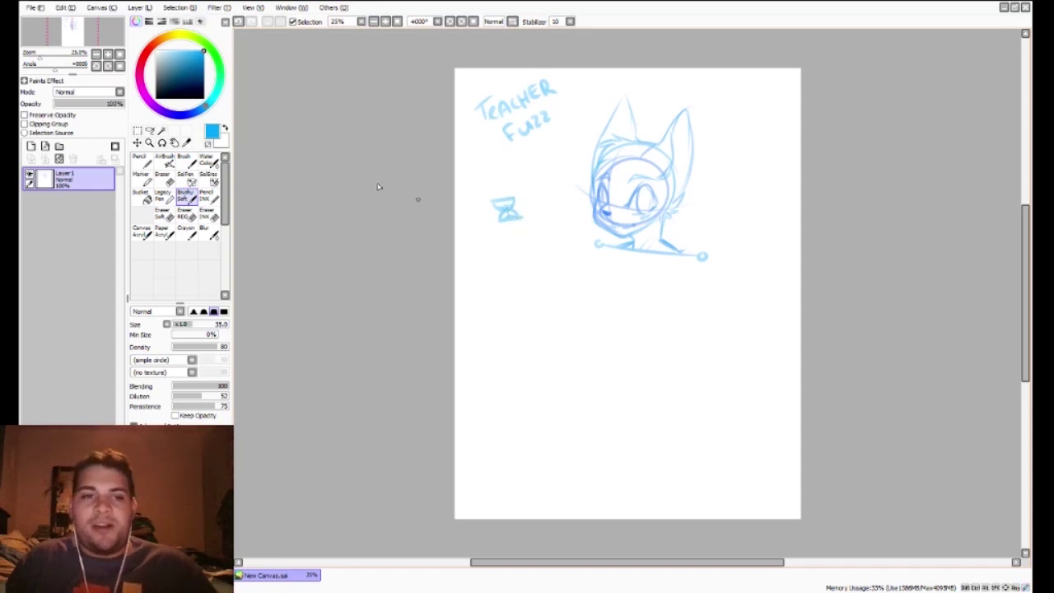
key("ctrl+z")
key("ctrl+z")
key("ctrl+z")
key("ctrl+z")
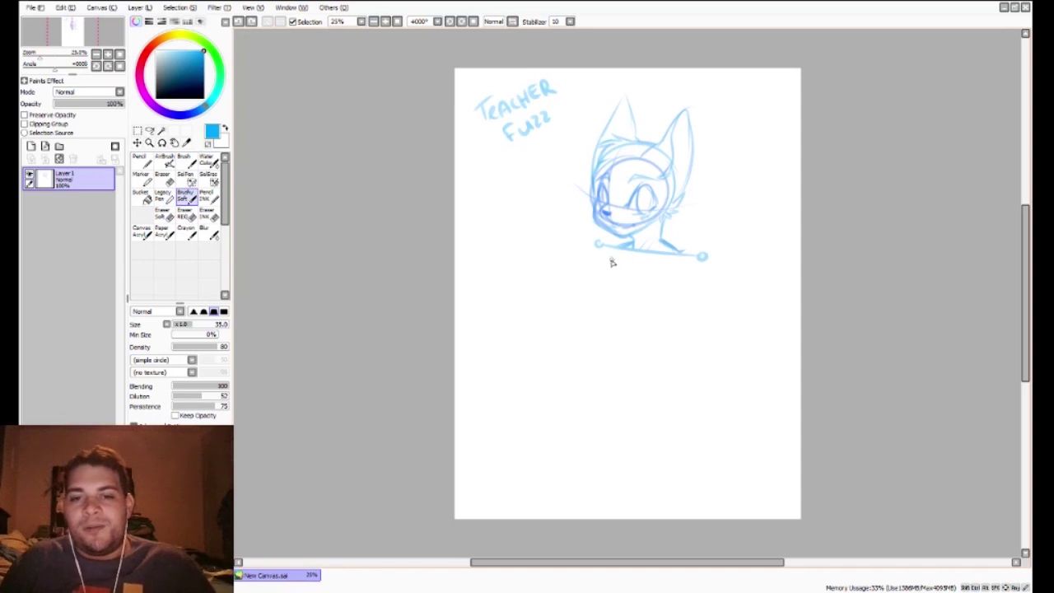
left_click_drag(600, 245, 645, 301)
key("ctrl+z")
left_click_drag(599, 247, 647, 294)
key("ctrl+z")
left_click_drag(599, 246, 645, 294)
key("ctrl+z")
left_click_drag(600, 244, 657, 305)
key("ctrl+z")
left_click_drag(609, 275, 674, 299)
key("ctrl+z")
mouse_move(614, 283)
left_mouse_down()
mouse_move(693, 291)
mouse_move(706, 267)
mouse_move(694, 270)
mouse_move(698, 257)
mouse_move(672, 294)
mouse_move(695, 258)
mouse_move(649, 295)
mouse_move(697, 258)
mouse_move(620, 307)
mouse_move(612, 286)
mouse_move(629, 302)
mouse_move(687, 279)
mouse_move(620, 290)
mouse_move(612, 281)
mouse_move(683, 287)
left_mouse_up()
key("ctrl+z")
key("ctrl+z")
left_click_drag(610, 282, 697, 275)
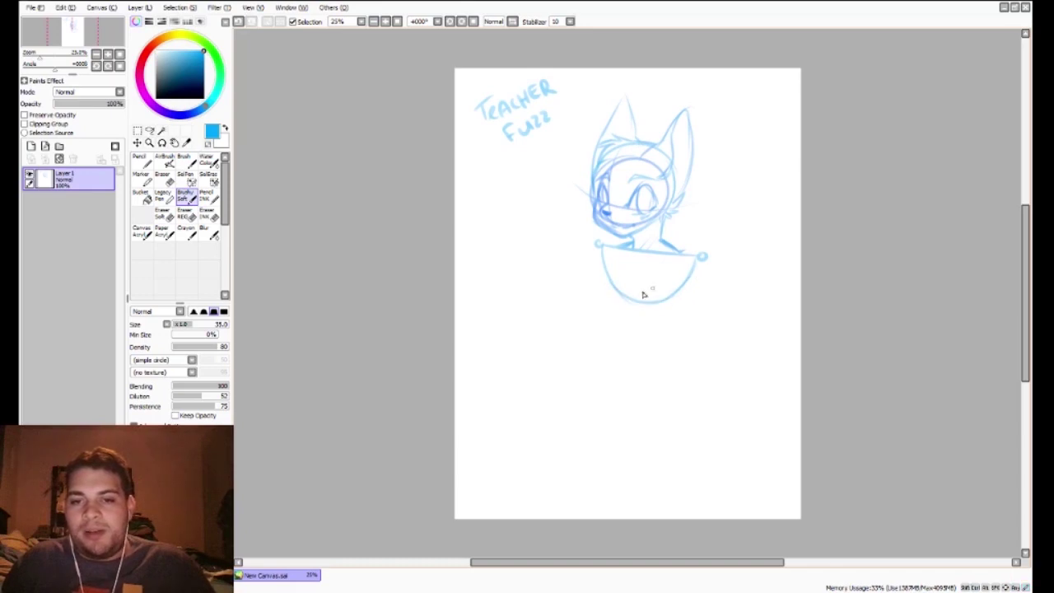
key("ctrl+z")
key("ctrl+z")
key("ctrl+z")
Step: Draw a slightly curved vertical centre line for the torso, running down from the base of the neck
left_click_drag(638, 252, 634, 379)
key("ctrl+z")
left_click_drag(636, 252, 627, 404)
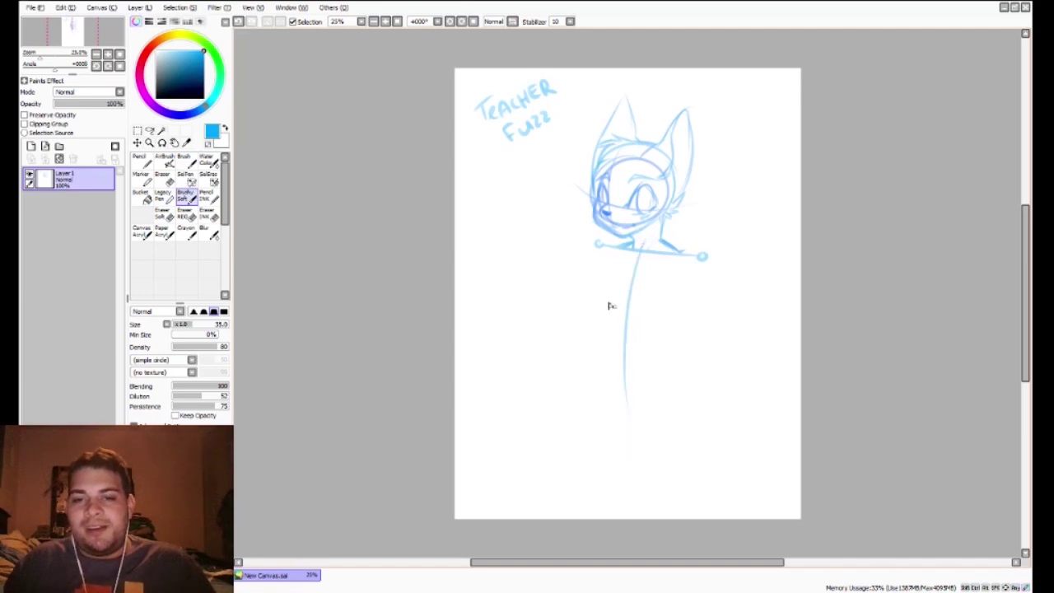
key("ctrl+z")
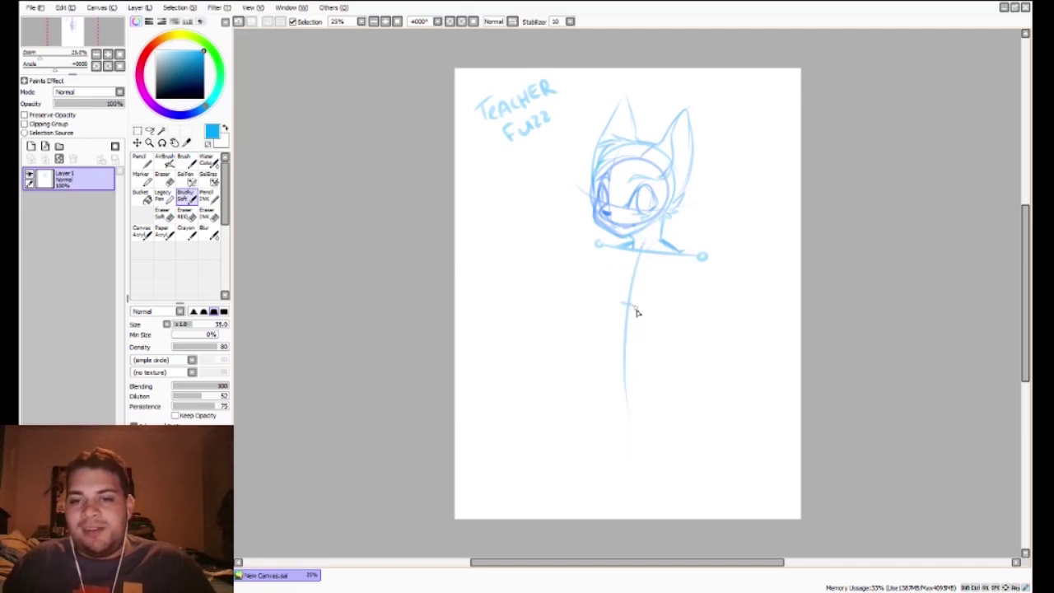
Step: Draw a rounded bowl-shaped chest guide hanging between the two shoulder joints and crossing the centre line
left_click_drag(603, 250, 626, 302)
key("ctrl+z")
left_click_drag(600, 249, 629, 307)
key("ctrl+z")
mouse_move(601, 248)
left_mouse_down()
mouse_move(614, 310)
mouse_move(599, 284)
mouse_move(644, 318)
left_mouse_up()
key("ctrl+z")
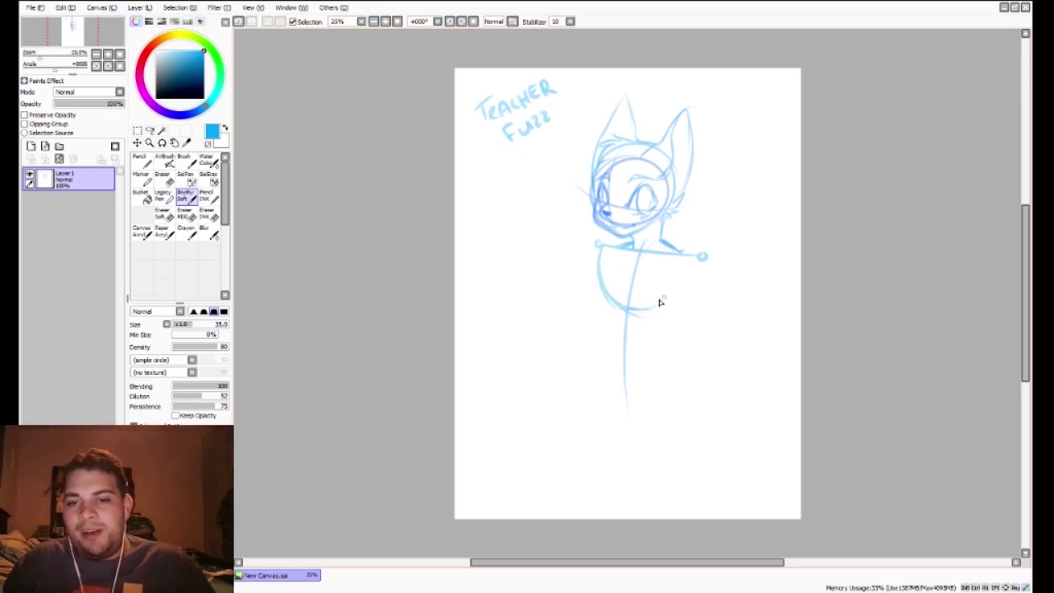
left_click_drag(701, 251, 655, 309)
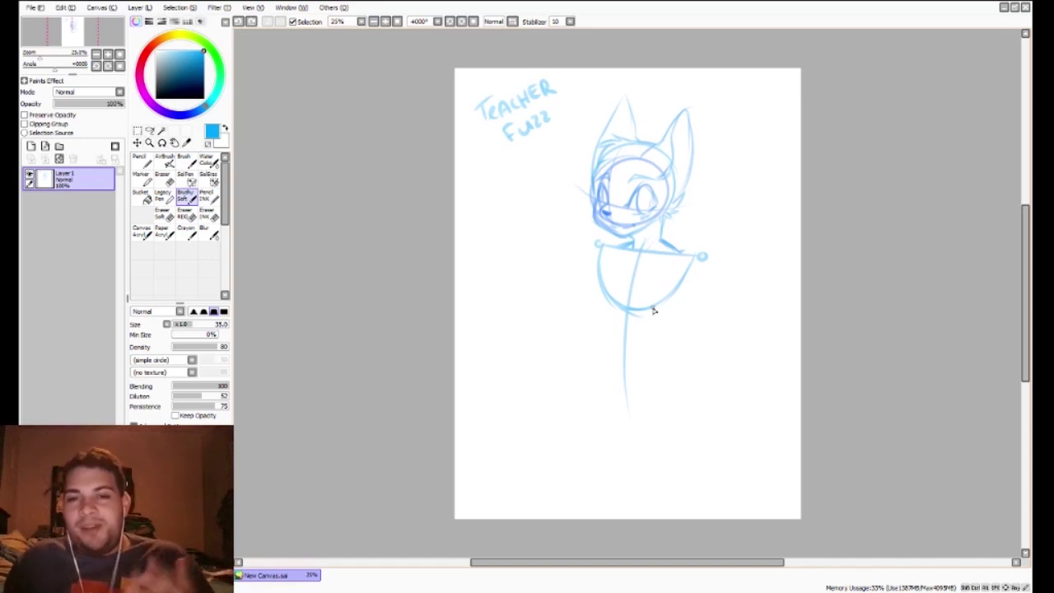
left_click_drag(563, 382, 667, 314)
key("ctrl+z")
left_click_drag(561, 382, 680, 322)
key("ctrl+z")
mouse_move(623, 313)
left_mouse_down()
mouse_move(656, 326)
mouse_move(610, 336)
mouse_move(638, 305)
mouse_move(611, 336)
mouse_move(664, 310)
mouse_move(632, 351)
left_mouse_up()
key("ctrl+z")
key("ctrl+z")
key("ctrl+z")
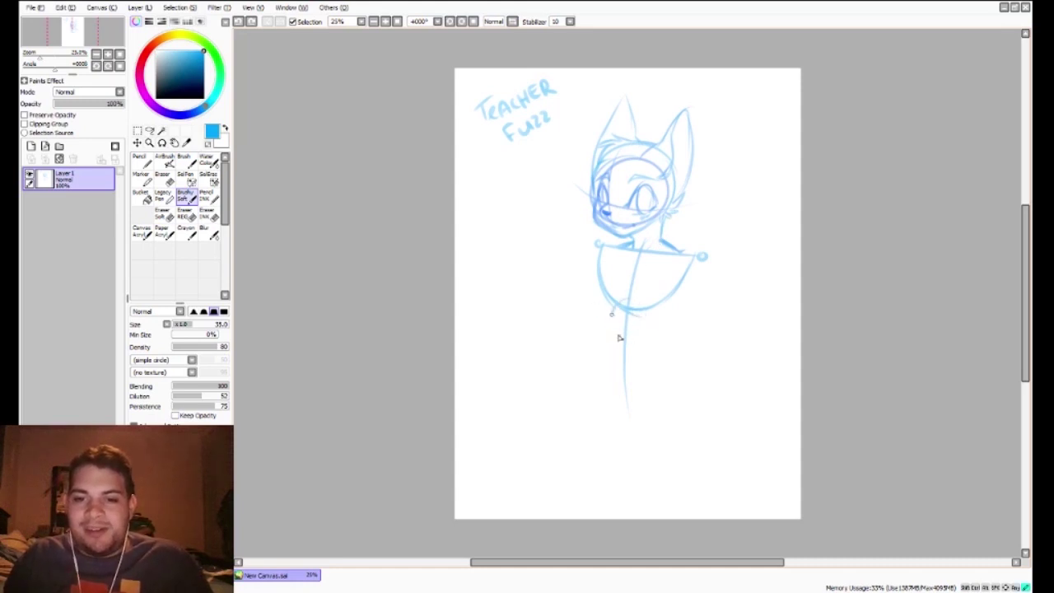
Step: Draw an abdomen circle overlapping the chest's lower edge and a wide hip dome below it with a sloping base line
left_click_drag(650, 312, 647, 331)
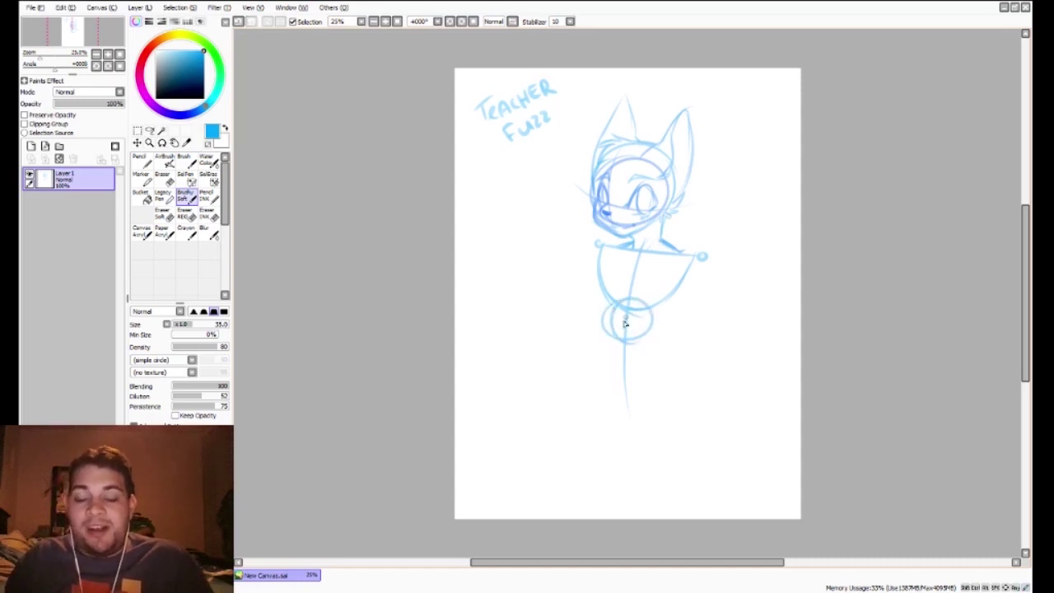
mouse_move(558, 388)
left_mouse_down()
mouse_move(643, 325)
mouse_move(607, 350)
mouse_move(559, 357)
mouse_move(662, 347)
mouse_move(636, 328)
mouse_move(571, 342)
mouse_move(705, 357)
mouse_move(648, 330)
mouse_move(682, 363)
left_mouse_up()
key("ctrl+z")
mouse_move(642, 313)
left_mouse_down()
mouse_move(688, 421)
mouse_move(698, 420)
left_mouse_up()
left_click_drag(682, 344, 694, 410)
left_click_drag(550, 393, 688, 410)
key("ctrl+z")
left_click_drag(544, 393, 684, 412)
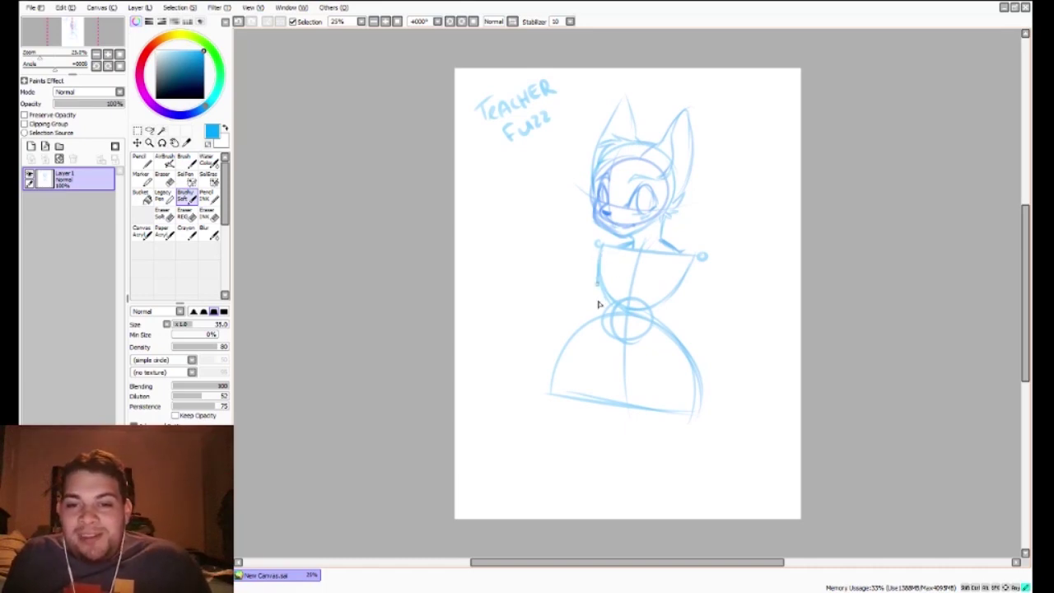
Step: Trace the torso's left side from the shoulder joint down to the waist, flaring out onto the hip dome
left_click_drag(598, 255, 594, 317)
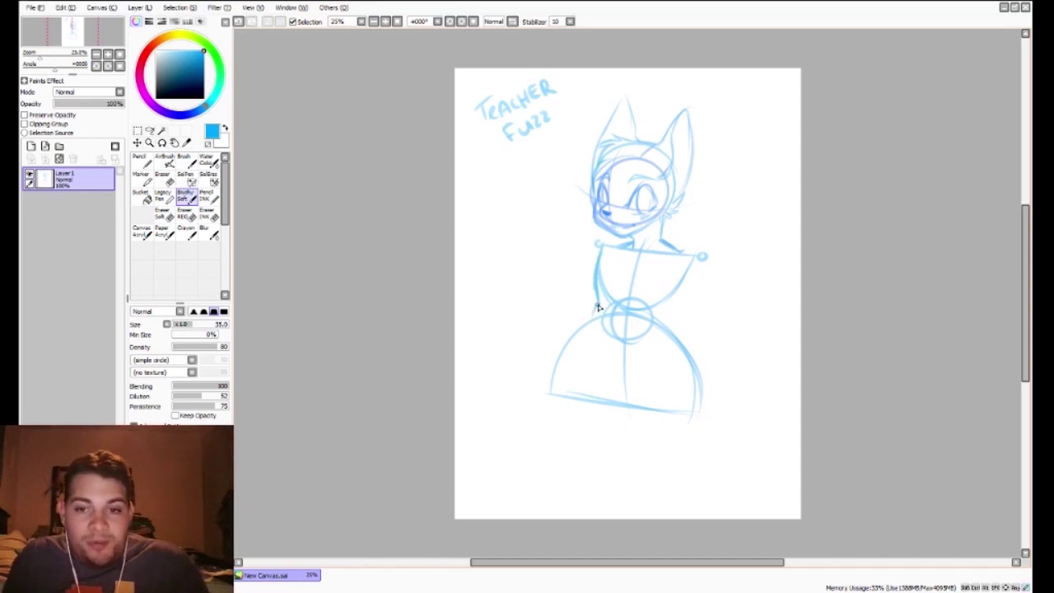
key("ctrl+z")
left_click_drag(599, 305, 591, 321)
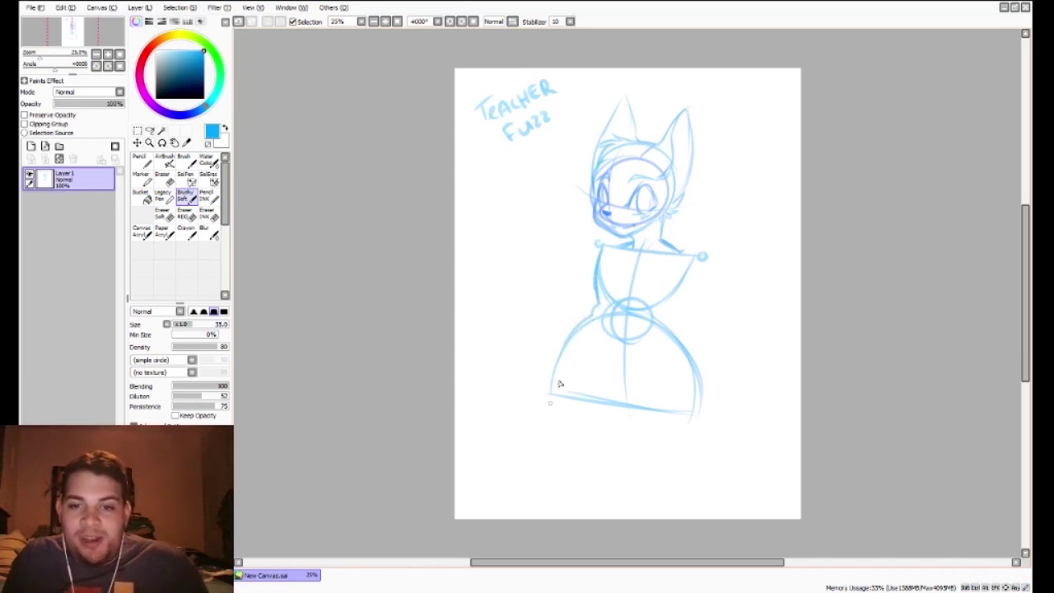
Step: Reinforce the left outer hip with a bold curve along the edge of the hip dome
left_click_drag(556, 351, 550, 366)
key("ctrl+z")
left_click_drag(580, 324, 550, 393)
key("ctrl+z")
left_click_drag(561, 344, 550, 392)
key("ctrl+z")
left_click_drag(560, 344, 551, 404)
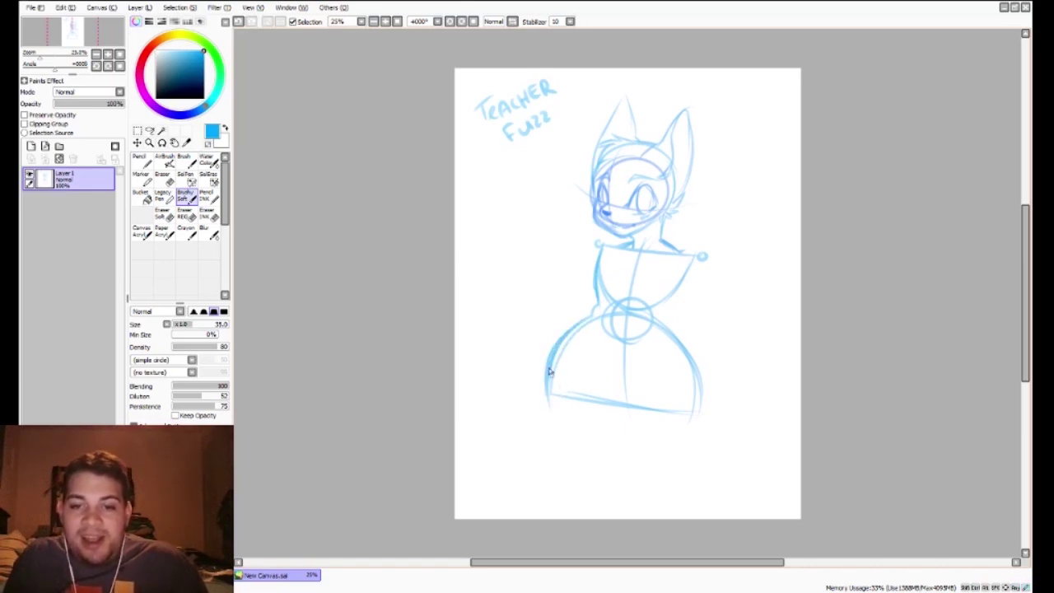
Step: Draw two angled lines from the outer hips meeting in a shallow V below the pelvis base line
left_click_drag(550, 384, 616, 419)
left_click_drag(547, 377, 617, 419)
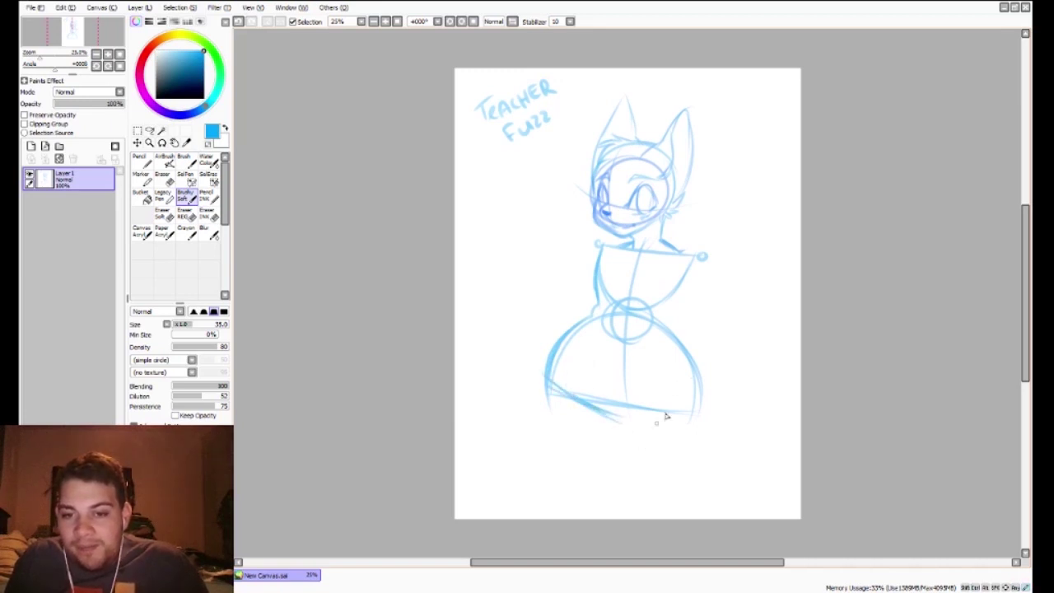
mouse_move(697, 405)
left_mouse_down()
mouse_move(569, 399)
mouse_move(626, 425)
left_mouse_up()
key("ctrl+z")
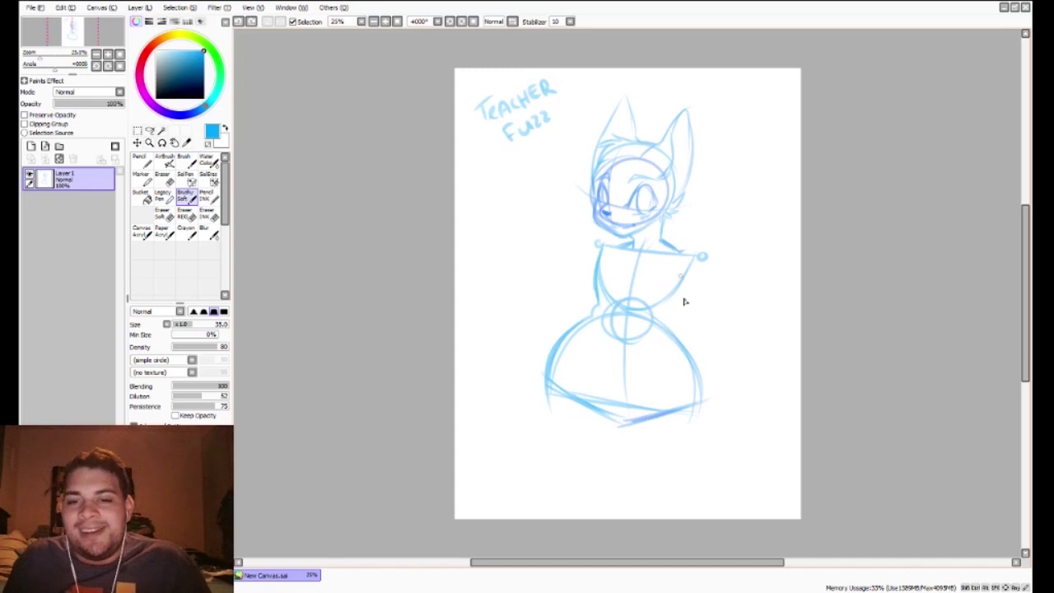
Step: Draw the right-hand body contour from the shoulder slope through the side and waist to a fuller outer hip
mouse_move(695, 259)
left_mouse_down()
mouse_move(673, 291)
mouse_move(680, 310)
left_mouse_up()
key("ctrl+z")
key("ctrl+z")
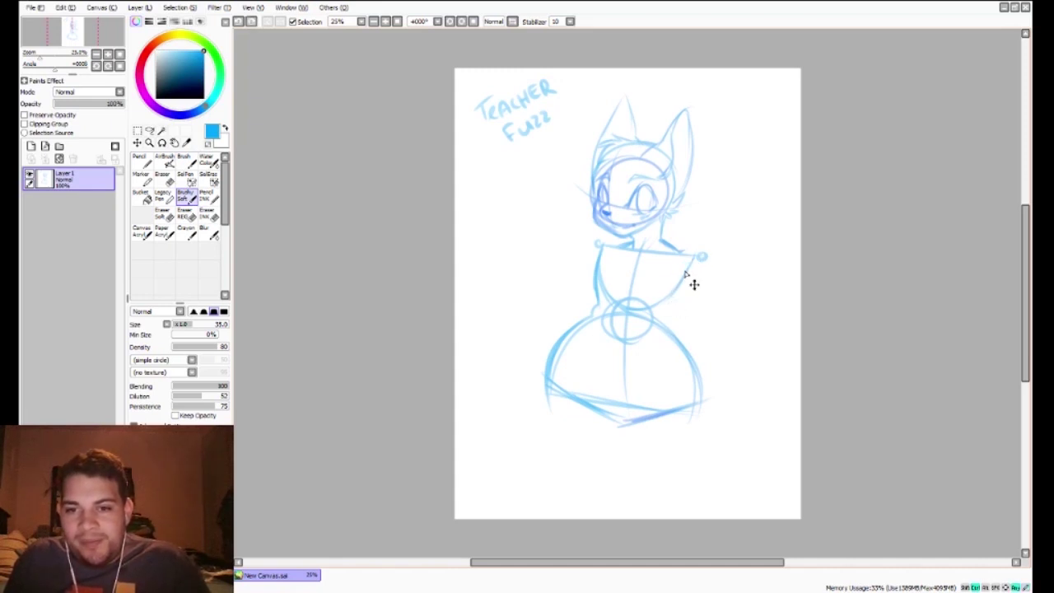
mouse_move(674, 245)
left_mouse_down()
mouse_move(706, 272)
mouse_move(682, 262)
mouse_move(687, 255)
mouse_move(683, 293)
left_mouse_up()
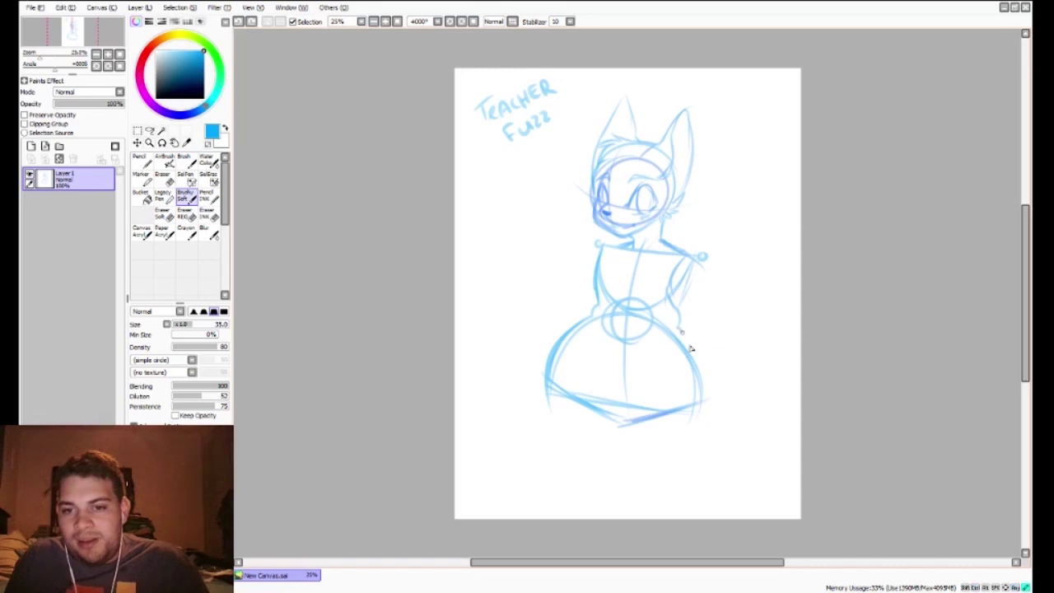
key("ctrl+z")
left_click_drag(685, 338, 713, 398)
left_click_drag(705, 363, 709, 402)
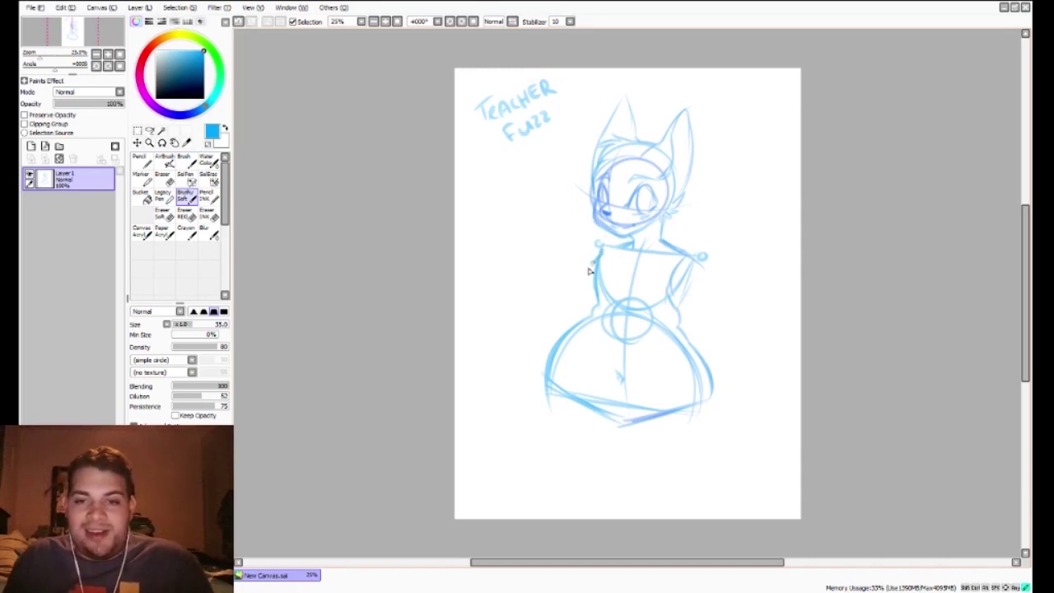
Step: Draw the left breast's outer curve from the shoulder joint, rounding back in toward the abdomen circle
left_click_drag(601, 252, 578, 288)
key("ctrl+z")
left_click_drag(600, 254, 578, 287)
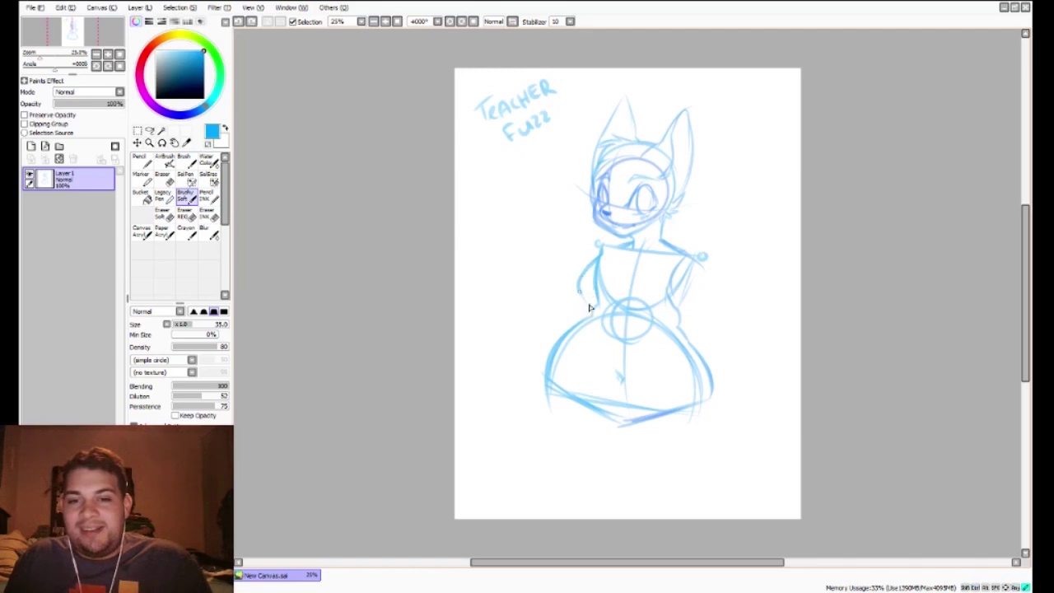
left_click_drag(581, 296, 611, 309)
key("ctrl+z")
Step: Draw the left breast's inner curve beside the centre line and the right breast's rounded lower contour
left_click_drag(634, 259, 617, 309)
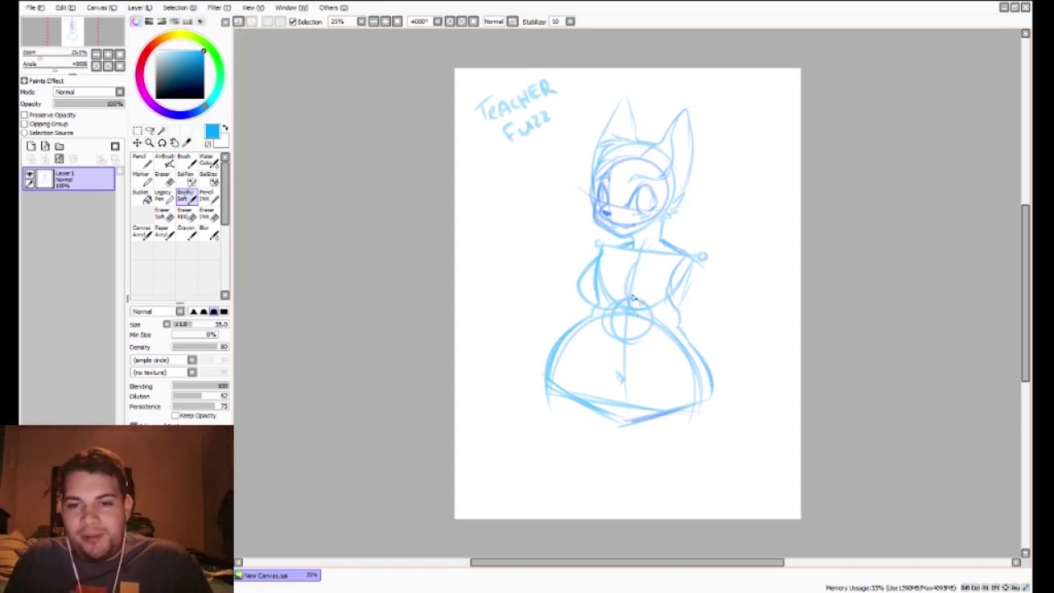
key("ctrl+z")
mouse_move(627, 297)
left_mouse_down()
mouse_move(658, 322)
mouse_move(675, 296)
left_mouse_up()
mouse_move(670, 259)
left_mouse_down()
mouse_move(680, 262)
mouse_move(665, 312)
mouse_move(685, 288)
mouse_move(678, 308)
left_mouse_up()
key("ctrl+z")
key("ctrl+z")
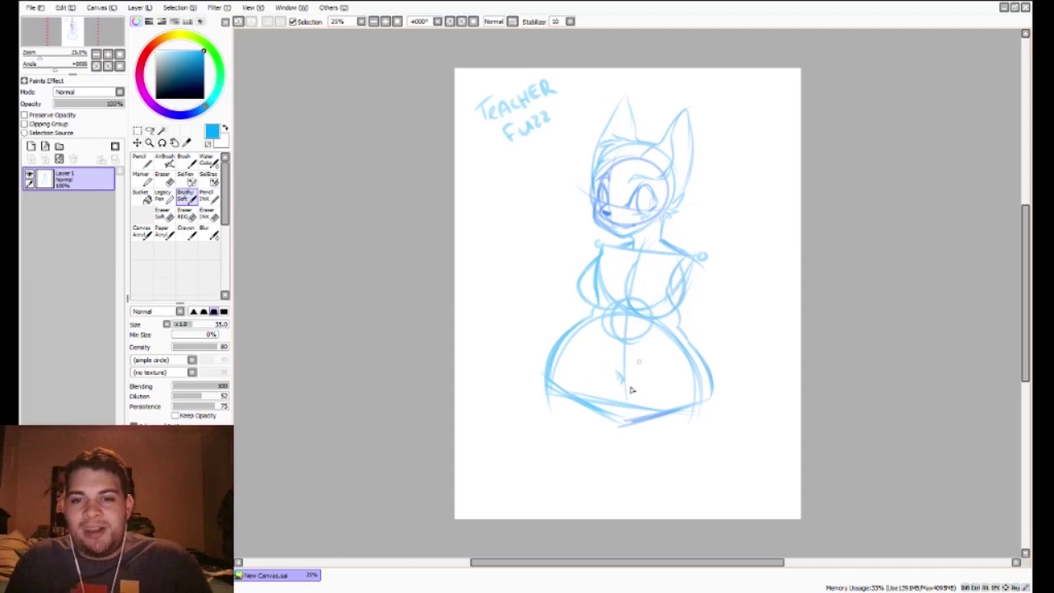
Step: Erase the chest guide line running through the left breast with the ink eraser
left_click(207, 213)
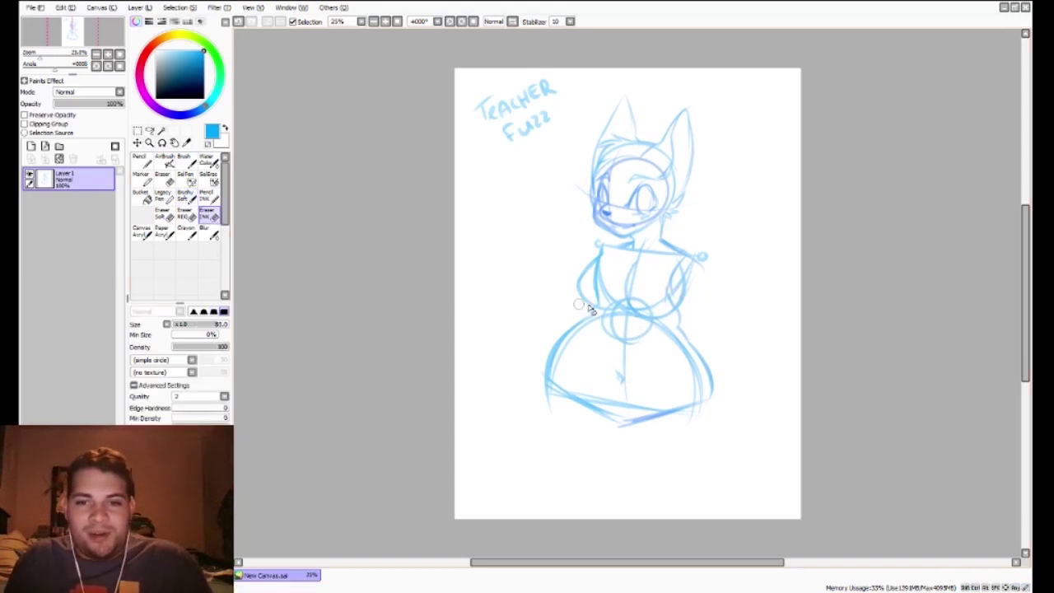
mouse_move(598, 292)
left_mouse_down()
mouse_move(629, 290)
mouse_move(643, 280)
mouse_move(639, 266)
mouse_move(650, 313)
mouse_move(658, 292)
mouse_move(647, 287)
mouse_move(642, 301)
mouse_move(665, 285)
mouse_move(660, 304)
mouse_move(668, 299)
mouse_move(671, 265)
left_mouse_up()
key("ctrl+z")
key("ctrl+z")
mouse_move(646, 302)
left_mouse_down()
mouse_move(636, 295)
mouse_move(642, 301)
mouse_move(669, 261)
left_mouse_up()
key("ctrl+z")
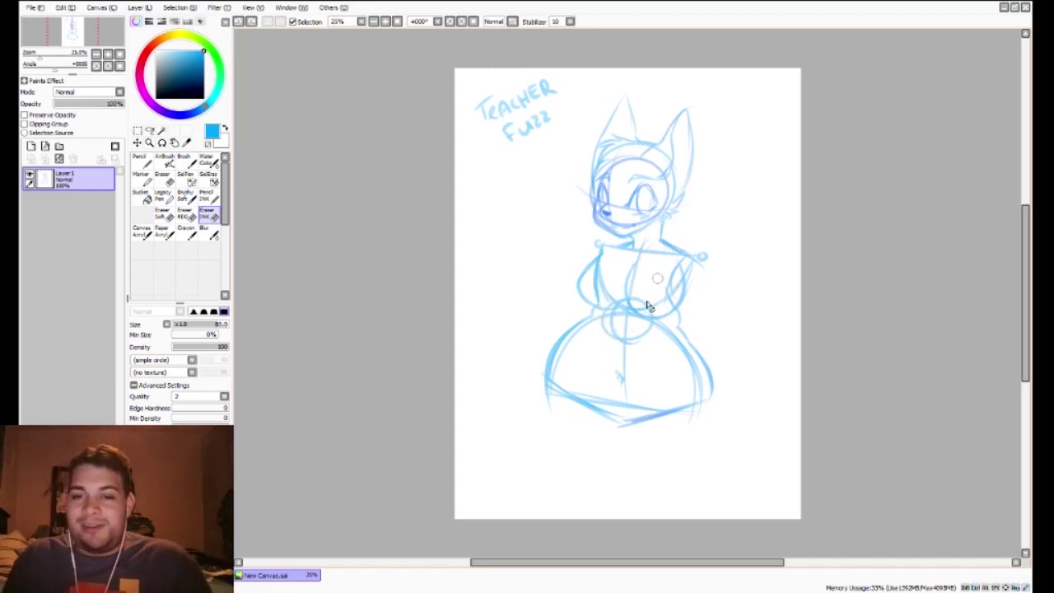
left_click_drag(598, 261, 611, 300)
key("ctrl+z")
left_click_drag(600, 254, 609, 298)
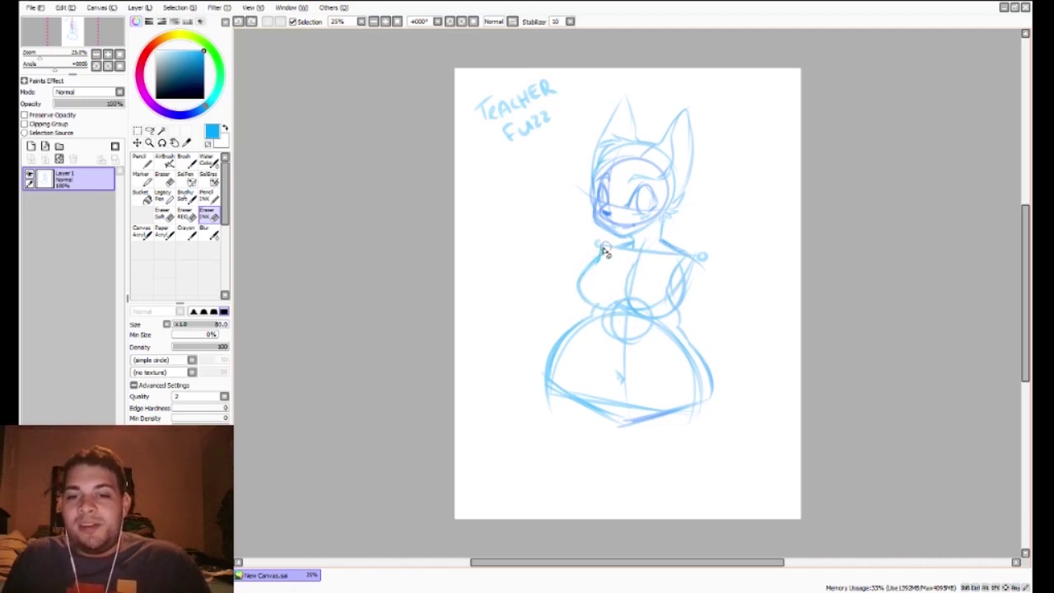
Step: Sketch a small pointed breast profile beside the torso with the soft brush as an example and undo it
left_click(186, 196)
mouse_move(545, 257)
left_mouse_down()
mouse_move(524, 293)
mouse_move(555, 318)
left_mouse_up()
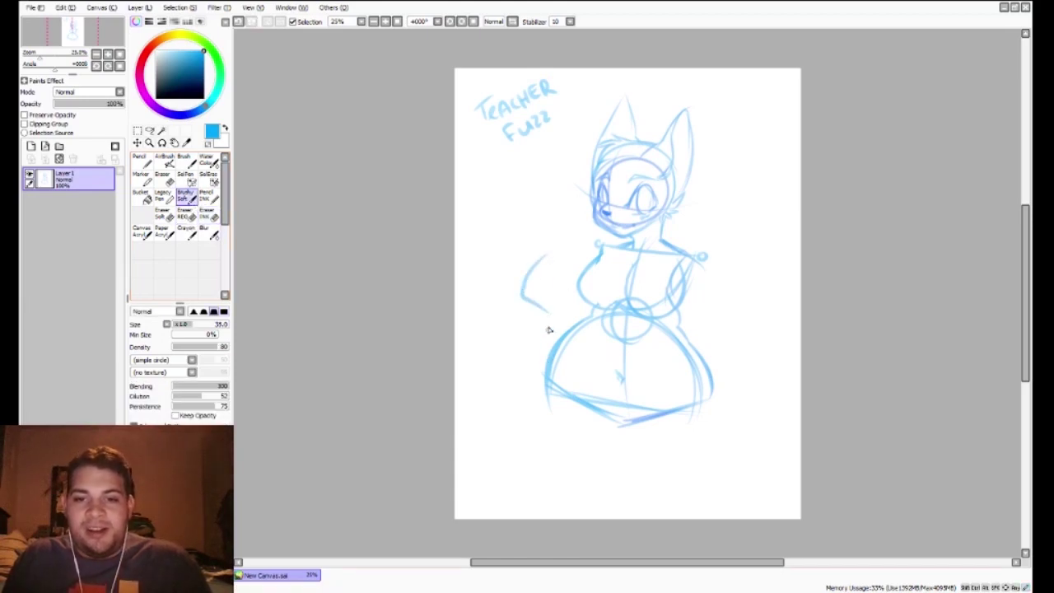
left_click_drag(528, 257, 517, 298)
key("ctrl+z")
left_click_drag(532, 254, 508, 301)
key("ctrl+z")
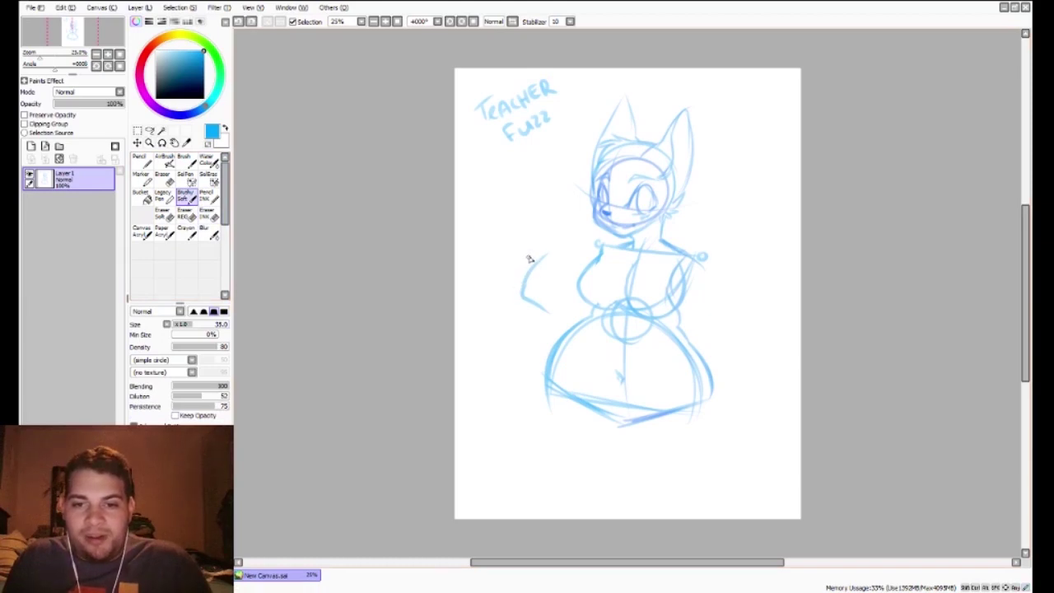
key("ctrl+z")
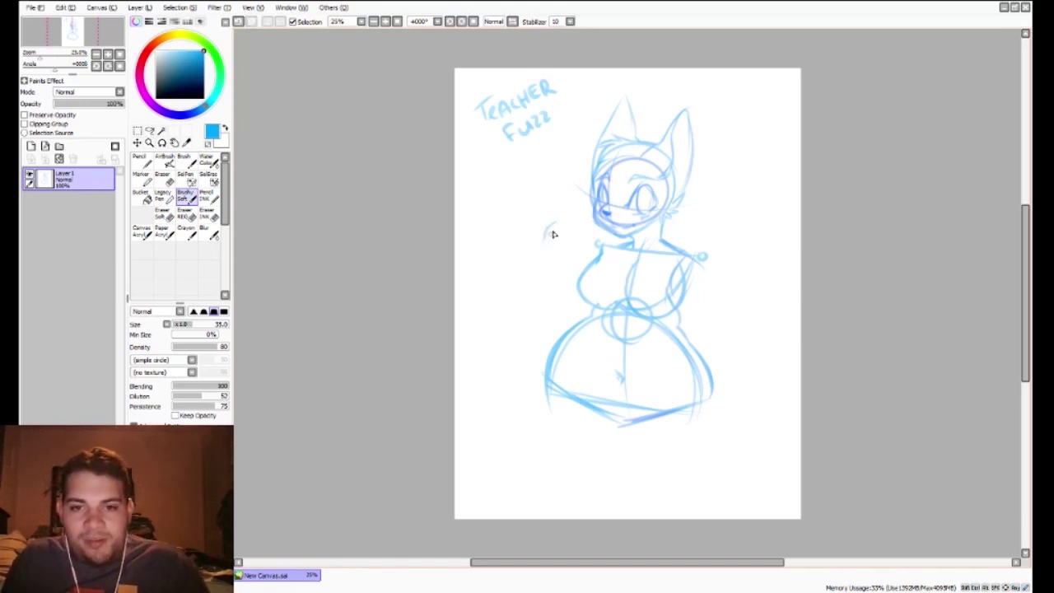
Step: Sketch a large round breast profile beside the torso as a comparison and undo it
left_click_drag(546, 235, 500, 298)
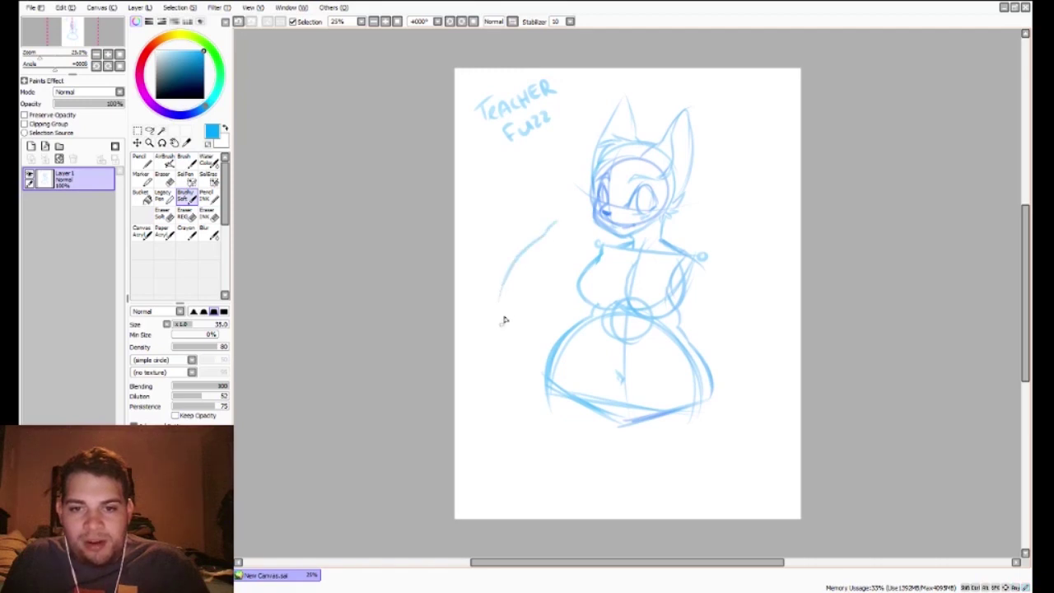
key("ctrl+z")
mouse_move(544, 234)
left_mouse_down()
mouse_move(506, 275)
mouse_move(508, 313)
mouse_move(506, 283)
mouse_move(572, 305)
mouse_move(537, 314)
left_mouse_up()
key("ctrl+z")
left_click_drag(507, 278, 562, 320)
key("ctrl+z")
left_click_drag(504, 288, 560, 324)
key("ctrl+z")
mouse_move(506, 280)
left_mouse_down()
mouse_move(536, 328)
mouse_move(561, 323)
left_mouse_up()
key("ctrl+z")
left_click_drag(503, 287, 564, 311)
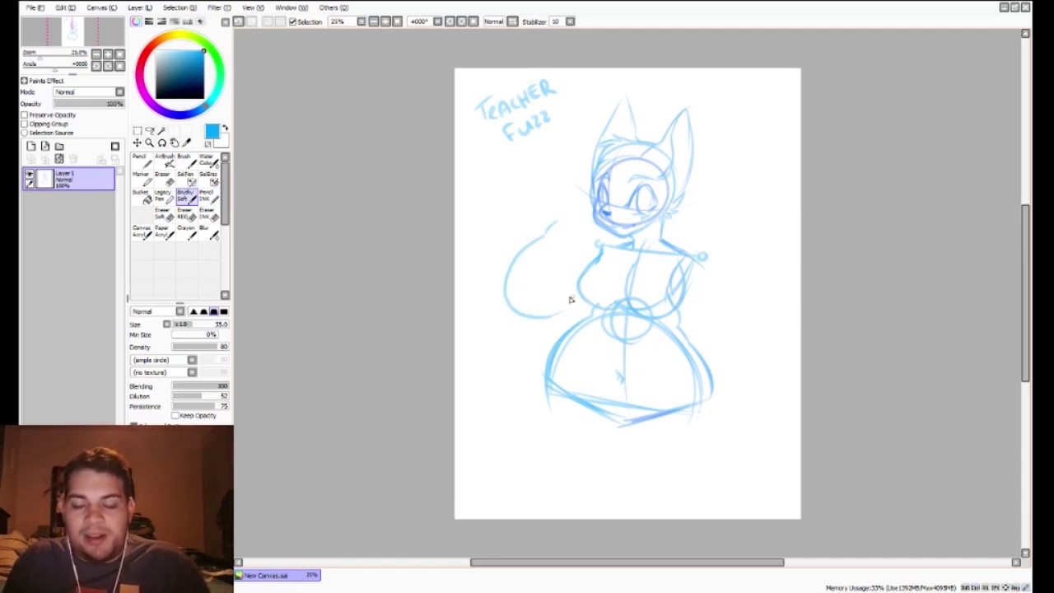
key("ctrl+z")
key("ctrl+z")
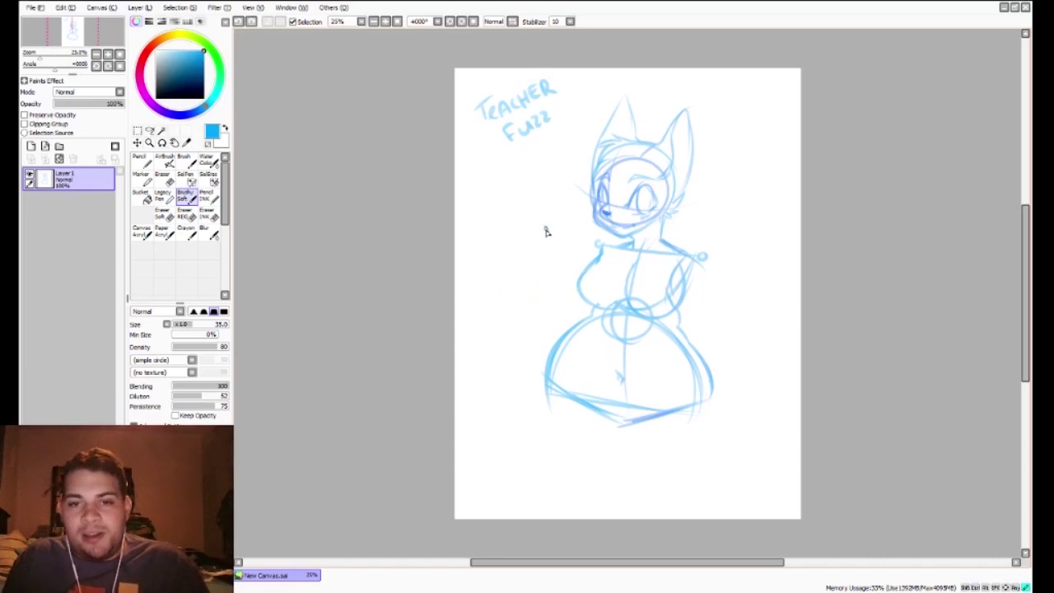
Step: Sketch a long drooping breast profile beside the torso, and undo it together with the chest guide erasure
left_click_drag(546, 229, 482, 323)
key("ctrl+z")
left_click_drag(546, 227, 527, 263)
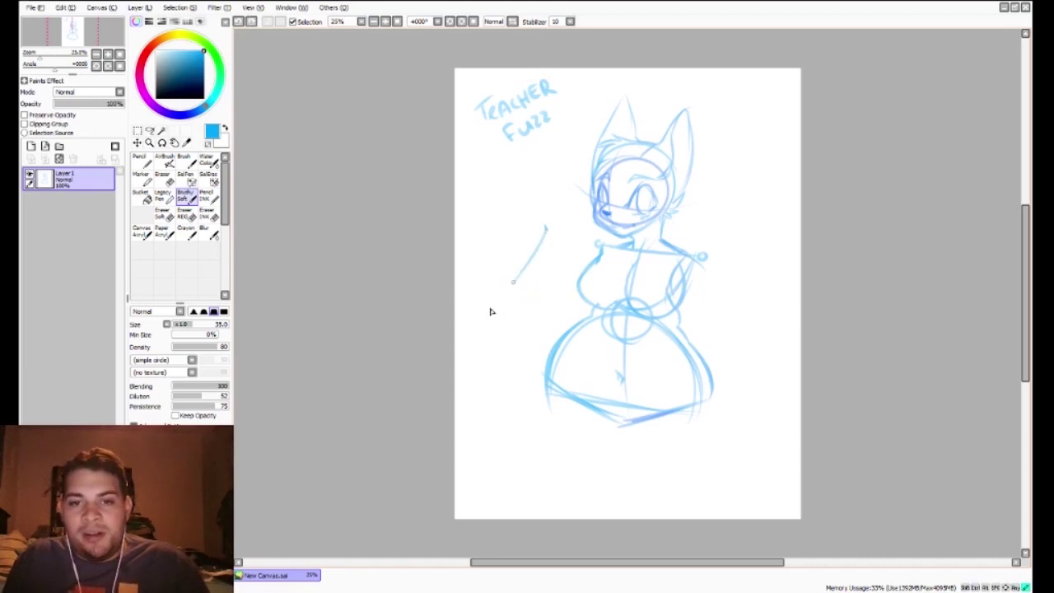
key("ctrl+z")
mouse_move(545, 229)
left_mouse_down()
mouse_move(487, 318)
mouse_move(496, 304)
mouse_move(509, 337)
left_mouse_up()
key("ctrl+z")
key("ctrl+z")
left_click_drag(515, 273, 517, 345)
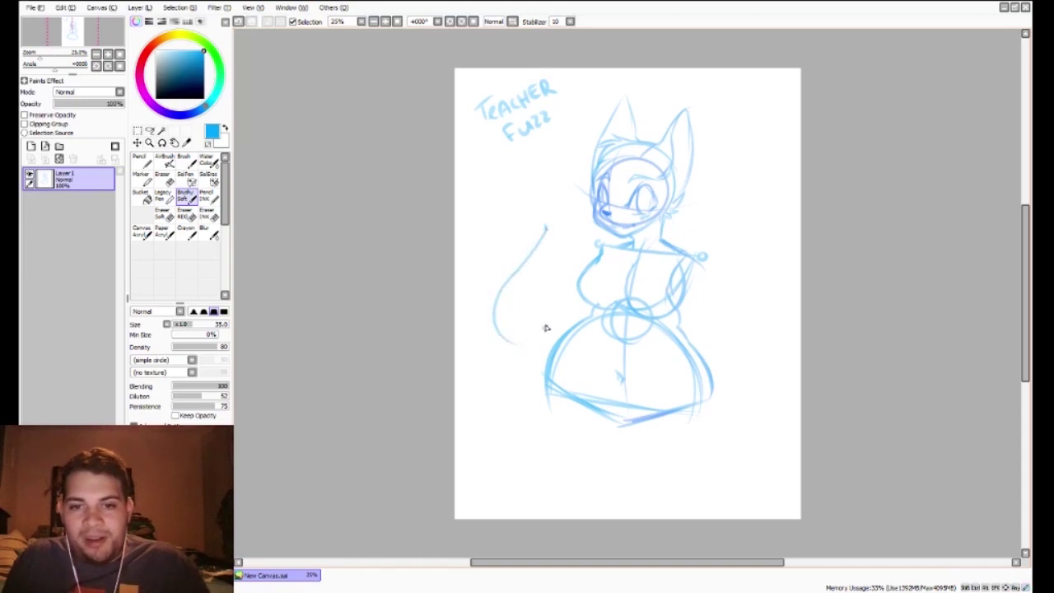
mouse_move(501, 300)
left_mouse_down()
mouse_move(541, 348)
mouse_move(573, 292)
mouse_move(563, 331)
left_mouse_up()
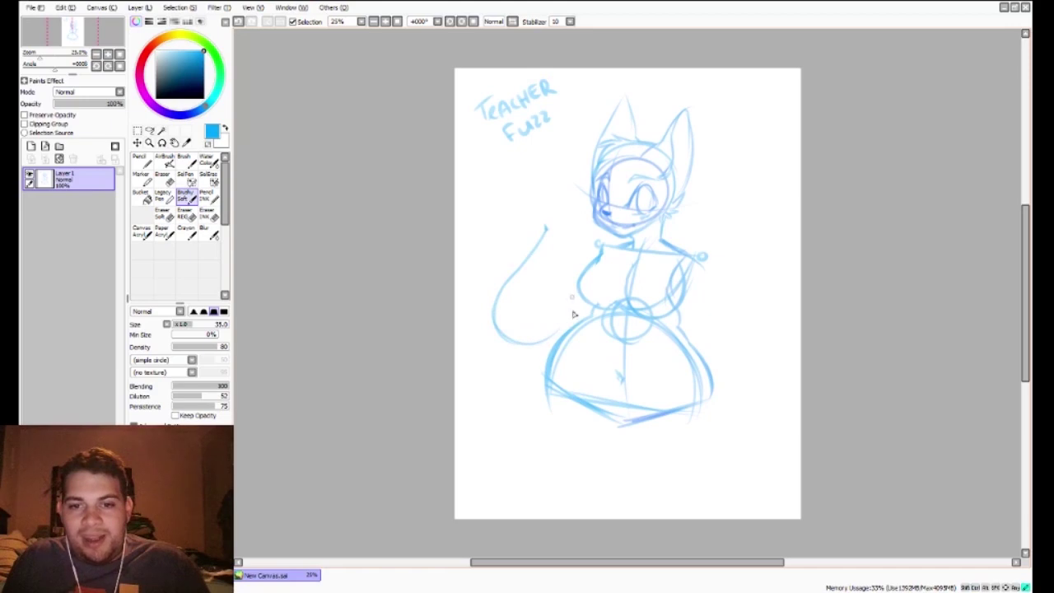
key("ctrl+z")
key("ctrl+z")
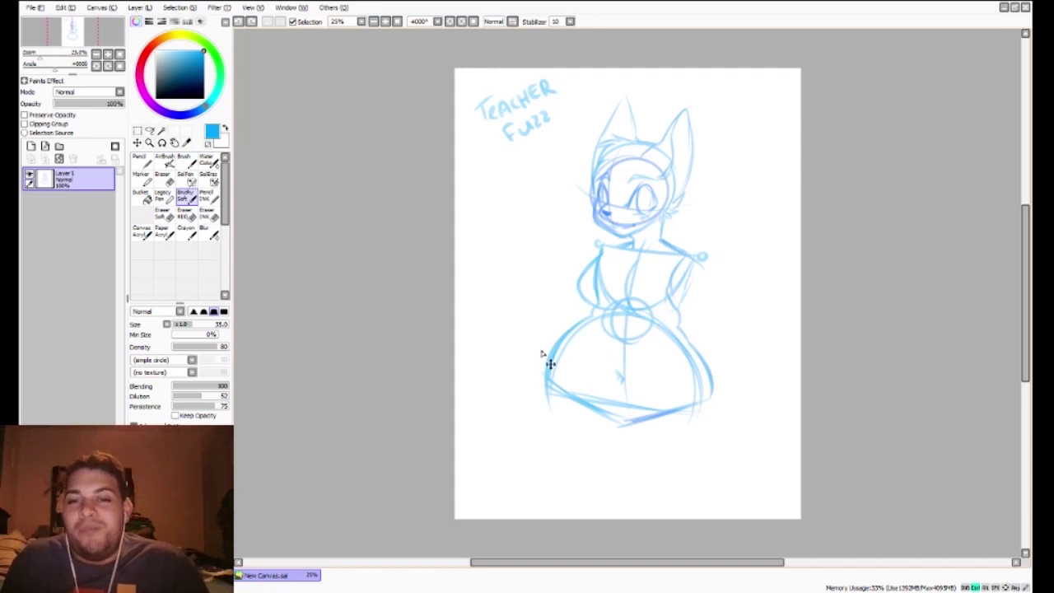
Step: Undo the curvy breast, waist and hip outlines back to the shoulder, chest, abdomen and centre guides
key("ctrl+z")
key("ctrl+z")
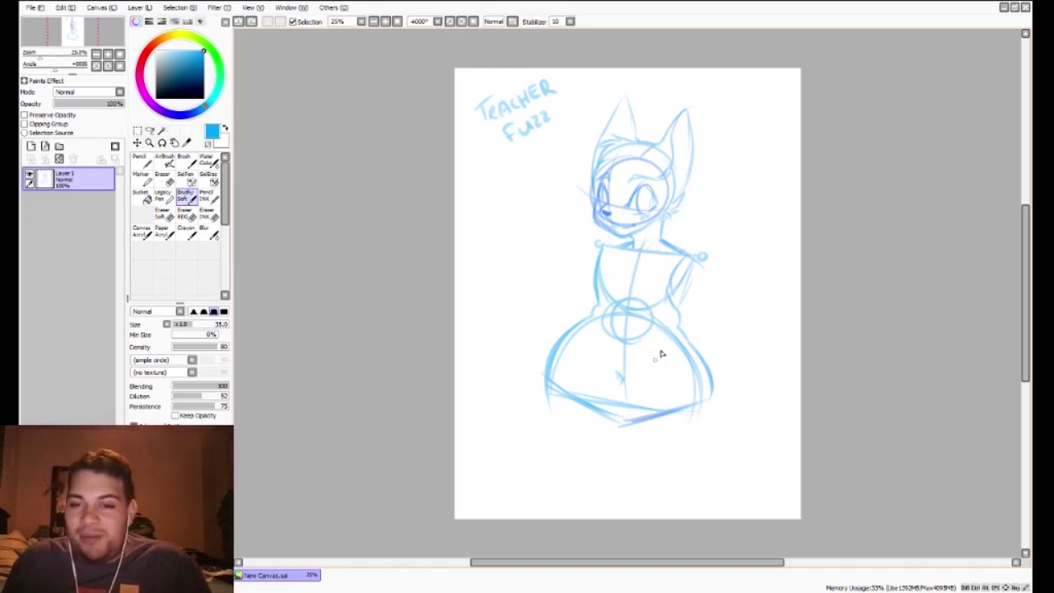
key("ctrl+z")
key("ctrl+z")
key("ctrl+z")
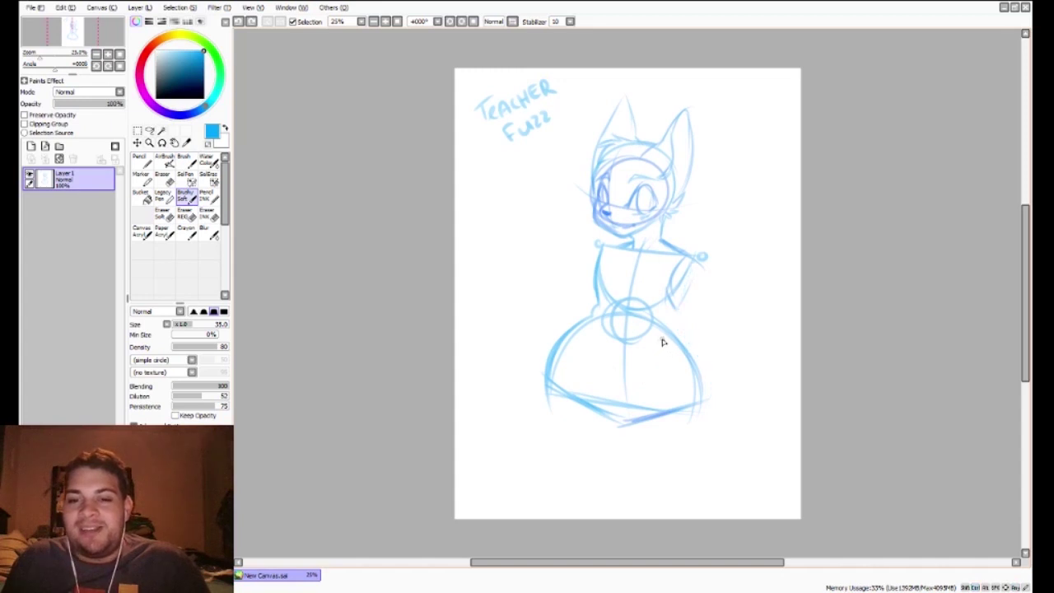
key("ctrl+z")
key("ctrl+z")
key("ctrl+z")
key("ctrl+z")
key("ctrl+z")
key("ctrl+z")
key("ctrl+z")
key("ctrl+z")
key("ctrl+z")
key("ctrl+z")
key("ctrl+z")
key("ctrl+z")
key("ctrl+z")
key("ctrl+z")
key("ctrl+z")
key("ctrl+z")
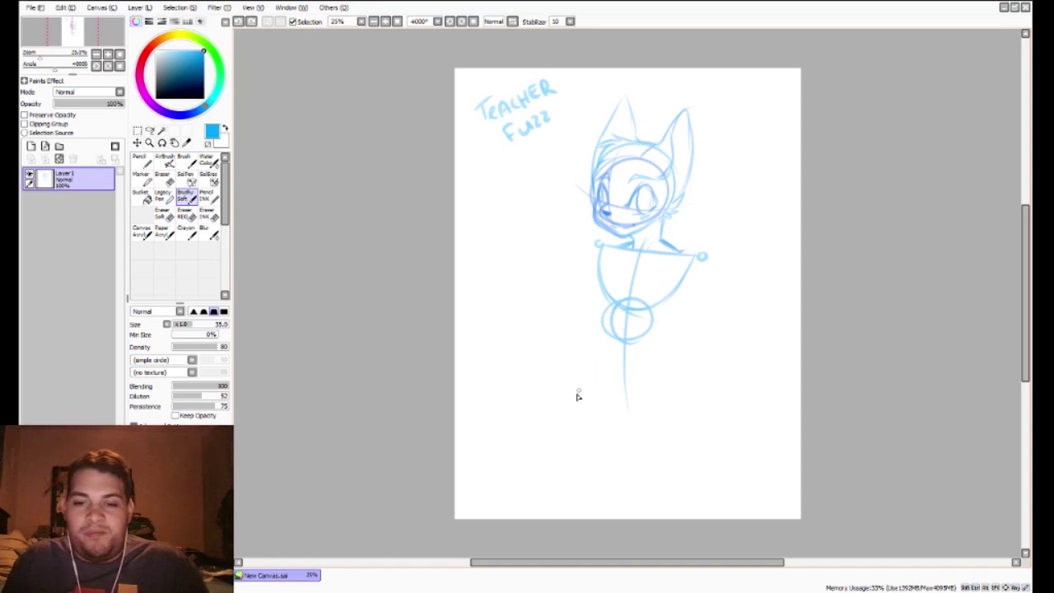
Step: Sketch a smaller dome-shaped hip guide directly below the abdomen circle and close it with a slightly curved base line
mouse_move(582, 386)
left_mouse_down()
mouse_move(669, 365)
mouse_move(651, 348)
mouse_move(668, 390)
mouse_move(654, 357)
mouse_move(628, 340)
mouse_move(690, 384)
left_mouse_up()
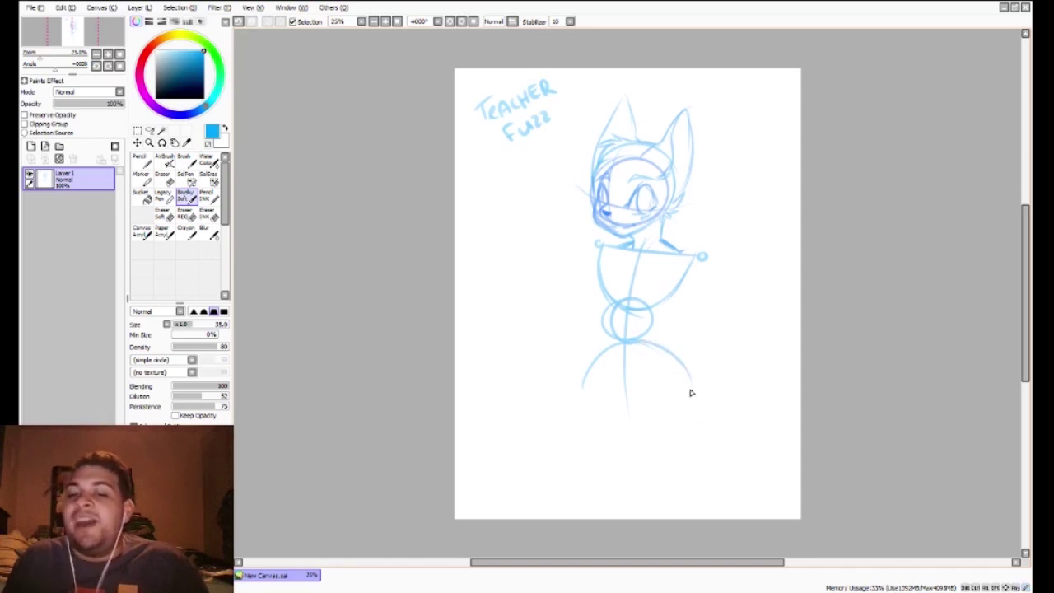
left_click_drag(582, 392, 700, 391)
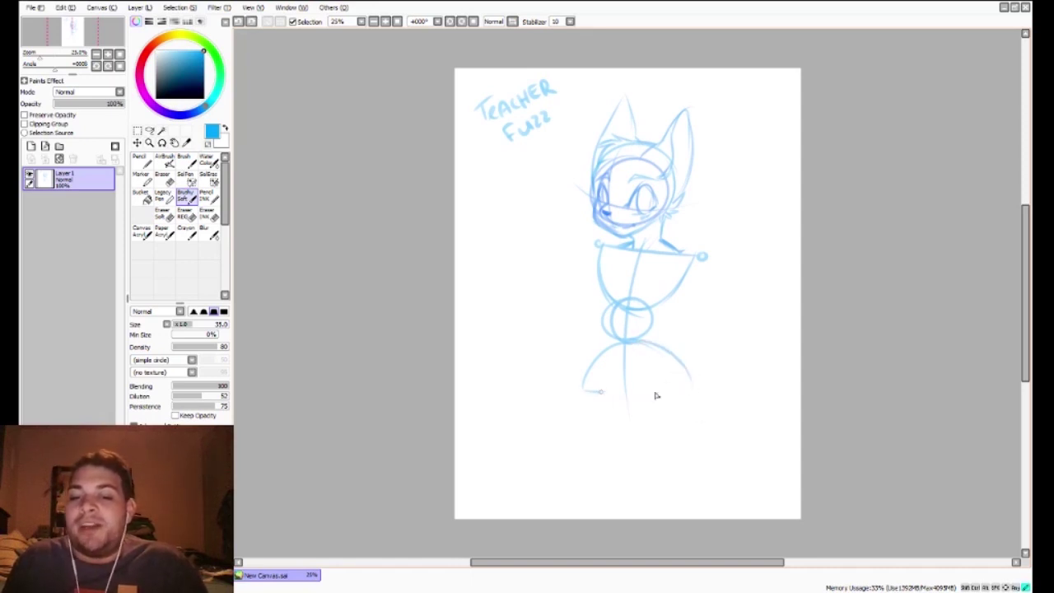
key("ctrl+z")
left_click_drag(582, 395, 699, 394)
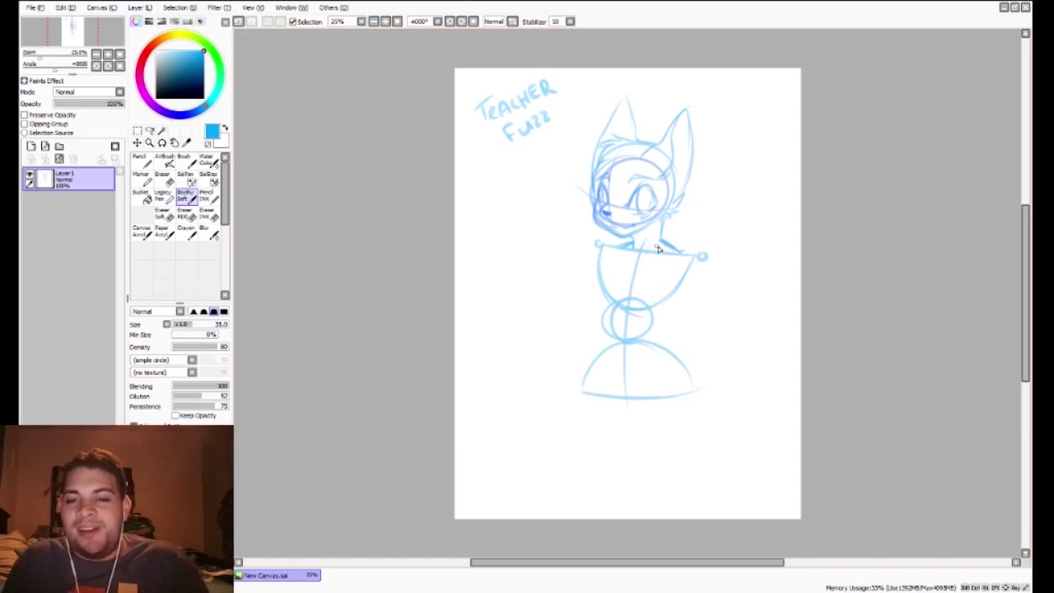
left_click_drag(599, 272, 690, 272)
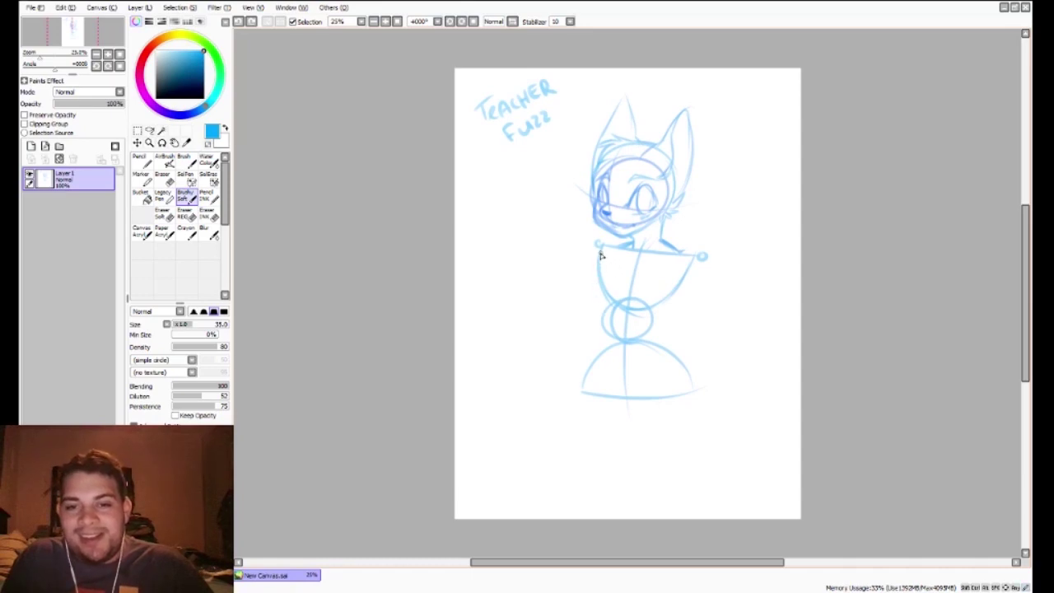
Step: Sketch the torso's left outline from the shoulder straight down to the waist, flaring out along the hip guide
left_click_drag(598, 252, 597, 299)
key("ctrl+z")
left_click_drag(599, 257, 591, 345)
key("ctrl+z")
left_click_drag(596, 306, 603, 349)
key("ctrl+z")
left_click_drag(594, 309, 574, 402)
key("ctrl+z")
left_click_drag(600, 341, 574, 402)
key("ctrl+z")
left_click_drag(599, 343, 576, 404)
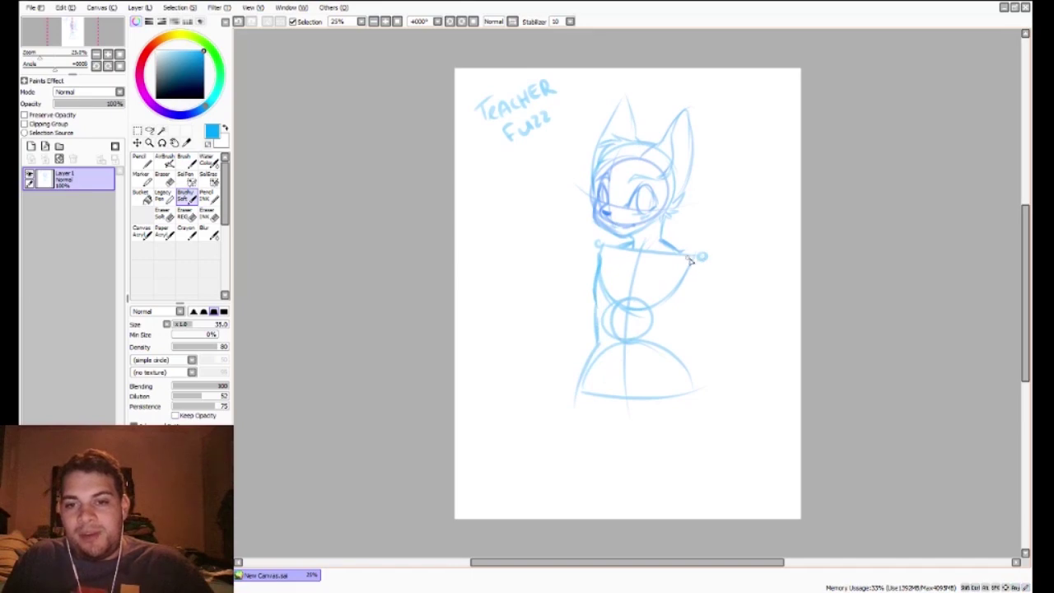
Step: Sketch the inner curve of a narrow oval hanging from the right shoulder point along the side of the chest
mouse_move(689, 257)
left_mouse_down()
mouse_move(706, 269)
mouse_move(702, 259)
mouse_move(672, 283)
mouse_move(683, 313)
left_mouse_up()
key("ctrl+z")
key("ctrl+z")
key("ctrl+z")
mouse_move(700, 256)
left_mouse_down()
mouse_move(682, 312)
mouse_move(680, 290)
left_mouse_up()
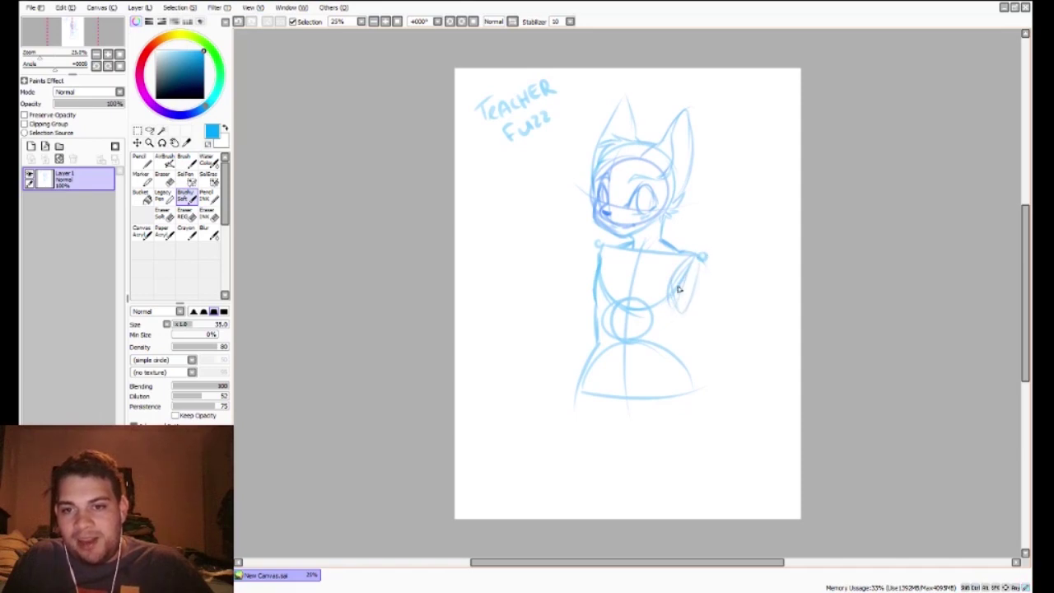
key("ctrl+z")
key("ctrl+z")
key("ctrl+z")
key("ctrl+z")
key("ctrl+z")
left_click_drag(696, 254, 675, 312)
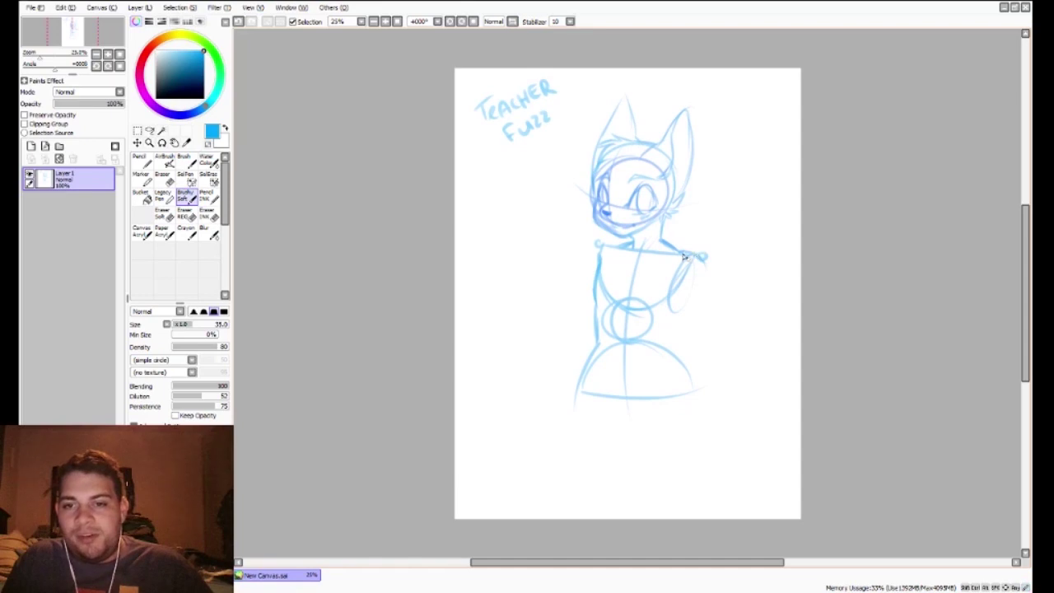
Step: Close the narrow oval below the right shoulder with an outer curve, keeping a light guide line across its inside
left_click_drag(695, 257, 682, 307)
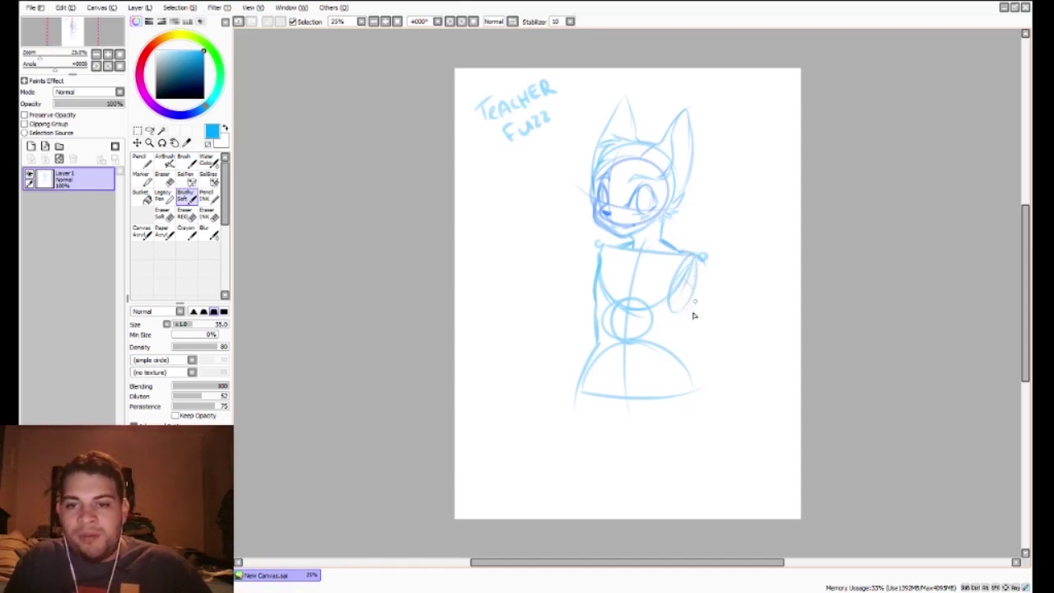
key("ctrl+z")
key("ctrl+z")
key("ctrl+z")
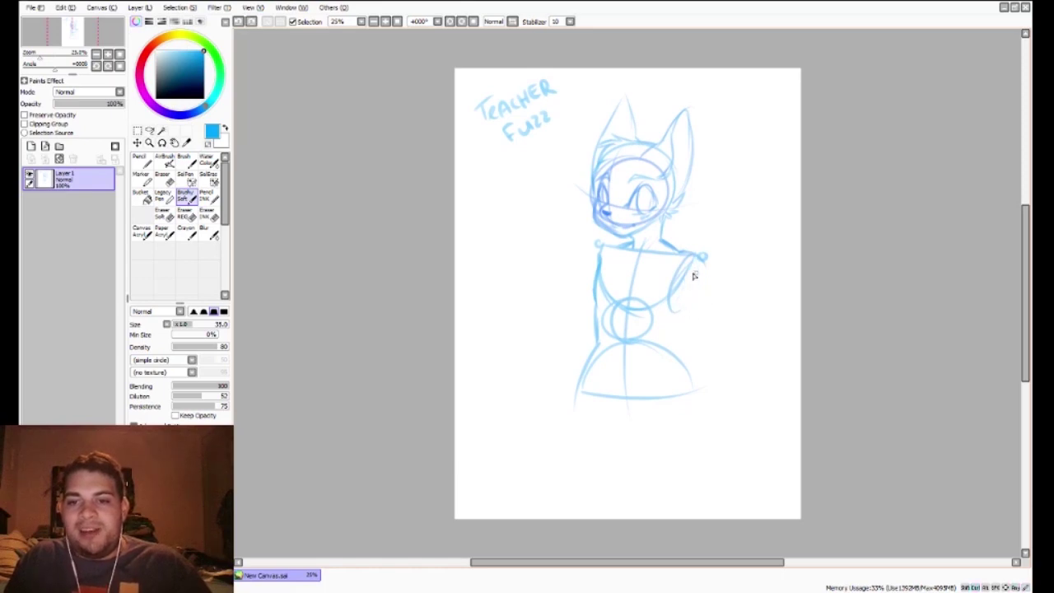
left_click_drag(697, 261, 678, 301)
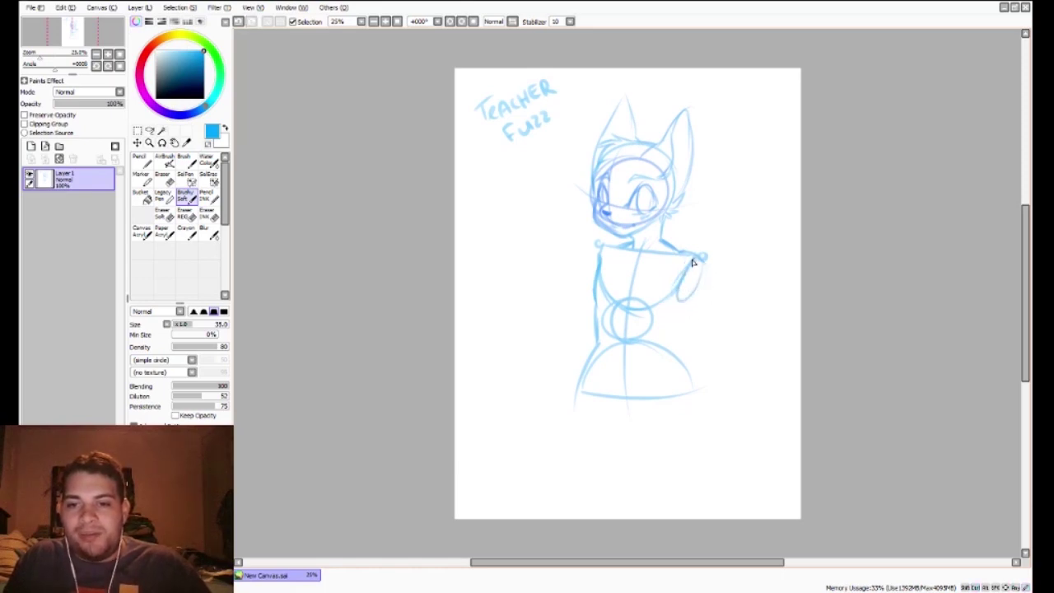
left_click_drag(697, 260, 682, 300)
key("ctrl+z")
mouse_move(696, 262)
left_mouse_down()
mouse_move(670, 315)
mouse_move(696, 286)
mouse_move(683, 302)
left_mouse_up()
key("ctrl+z")
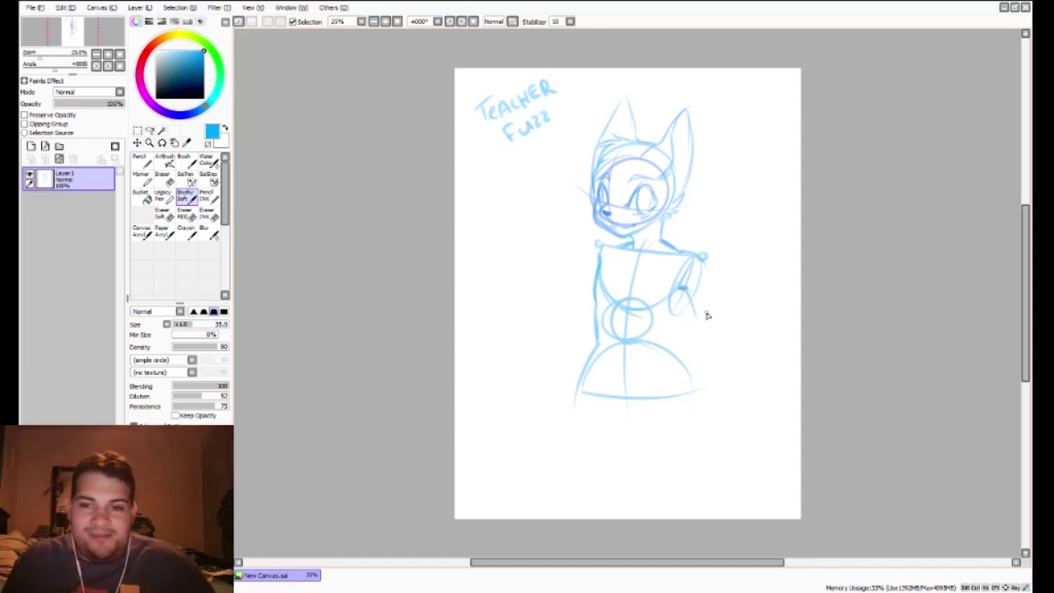
key("ctrl+z")
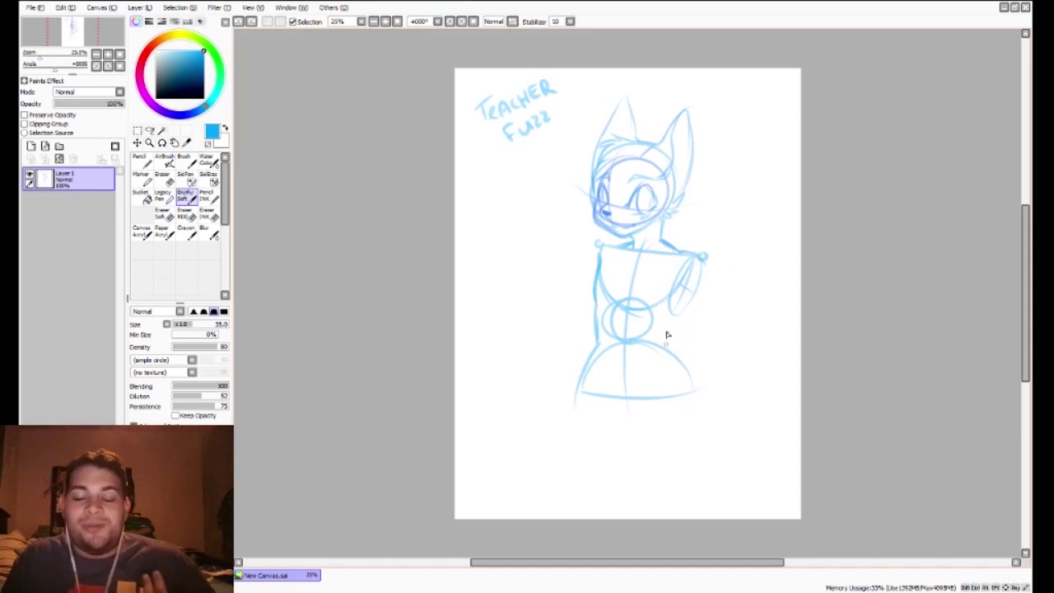
Step: Sketch the torso's right outline from the narrow oval in to the waist and out to the widest point of the hip
mouse_move(694, 297)
left_mouse_down()
mouse_move(668, 331)
mouse_move(693, 298)
mouse_move(672, 329)
mouse_move(692, 307)
mouse_move(678, 334)
mouse_move(675, 324)
mouse_move(696, 370)
left_mouse_up()
key("ctrl+z")
key("ctrl+z")
key("ctrl+z")
key("ctrl+z")
left_click_drag(677, 335, 712, 384)
key("ctrl+z")
left_click_drag(677, 338, 710, 377)
key("ctrl+z")
mouse_move(679, 336)
left_mouse_down()
mouse_move(716, 383)
mouse_move(649, 431)
left_mouse_up()
key("ctrl+z")
key("ctrl+z")
key("ctrl+z")
Step: Sketch the bottom of the pelvis as a shallow V joining both hip outlines below the hip guide's base line
left_click_drag(702, 390, 636, 430)
left_click_drag(578, 395, 628, 432)
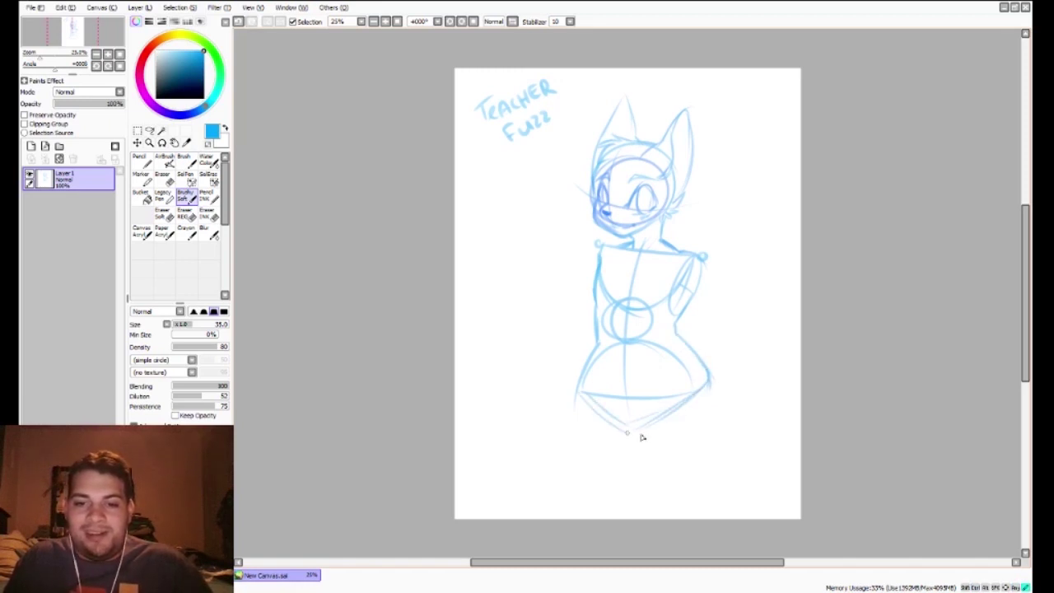
key("ctrl+z")
left_click_drag(580, 390, 649, 430)
key("ctrl+z")
left_click_drag(583, 389, 647, 427)
key("ctrl+z")
mouse_move(583, 391)
left_mouse_down()
mouse_move(636, 424)
mouse_move(705, 391)
left_mouse_up()
key("ctrl+z")
key("ctrl+z")
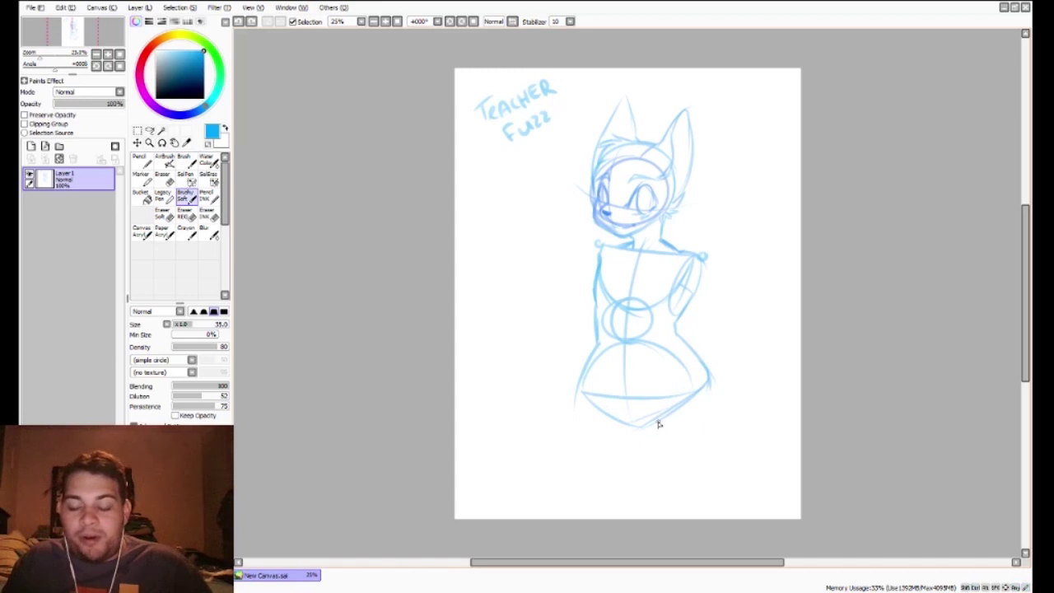
key("ctrl+z")
left_click_drag(638, 427, 685, 403)
key("ctrl+z")
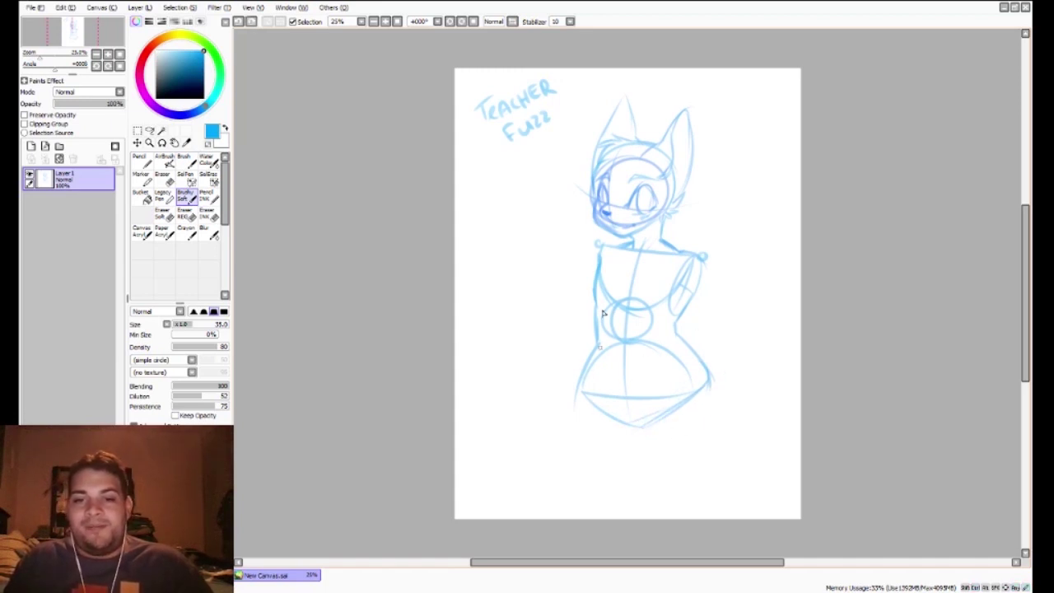
Step: Sketch a small breast profile protruding from the left side of the chest, ending near the abdomen circle
left_click_drag(601, 255, 590, 280)
key("ctrl+z")
key("ctrl+z")
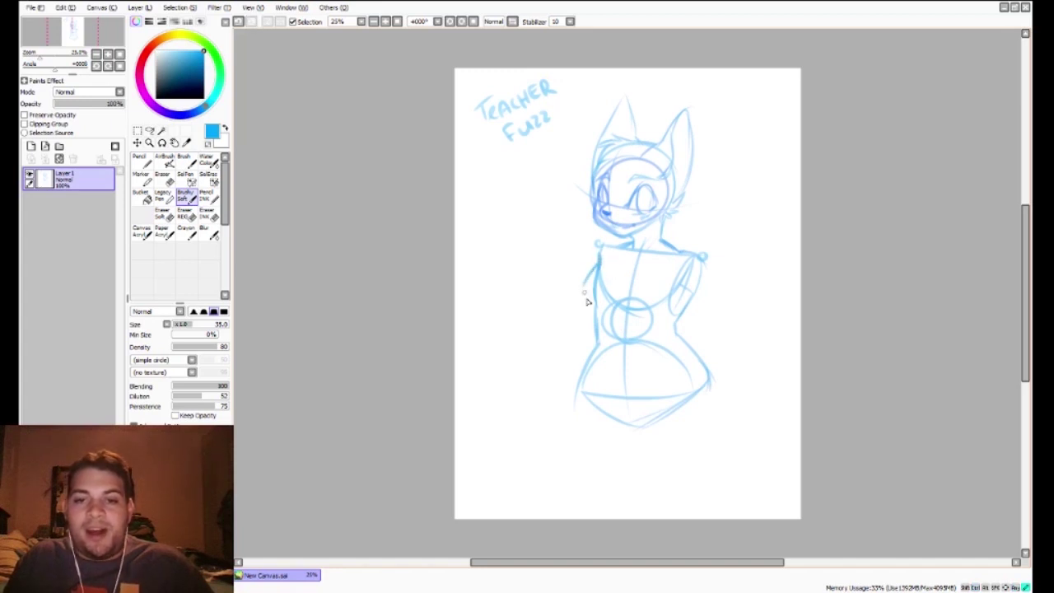
left_click_drag(590, 276, 602, 313)
key("ctrl+z")
key("ctrl+z")
left_click_drag(588, 285, 599, 310)
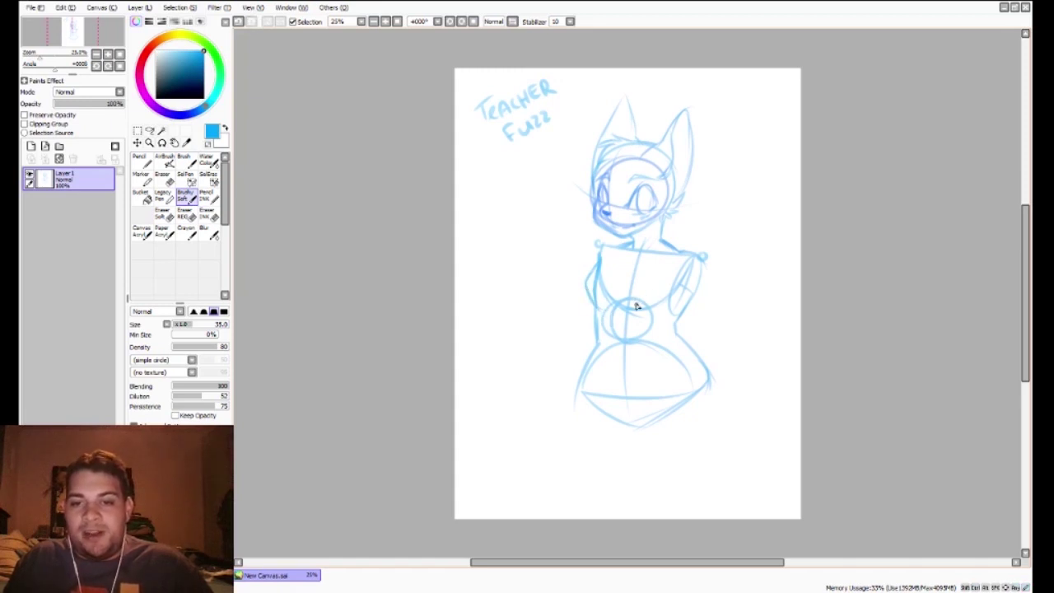
Step: Try to sketch the second breast's lower curve across the right half of the chest guide
mouse_move(637, 286)
left_mouse_down()
mouse_move(641, 314)
mouse_move(665, 317)
left_mouse_up()
key("ctrl+z")
key("ctrl+z")
key("ctrl+z")
key("ctrl+z")
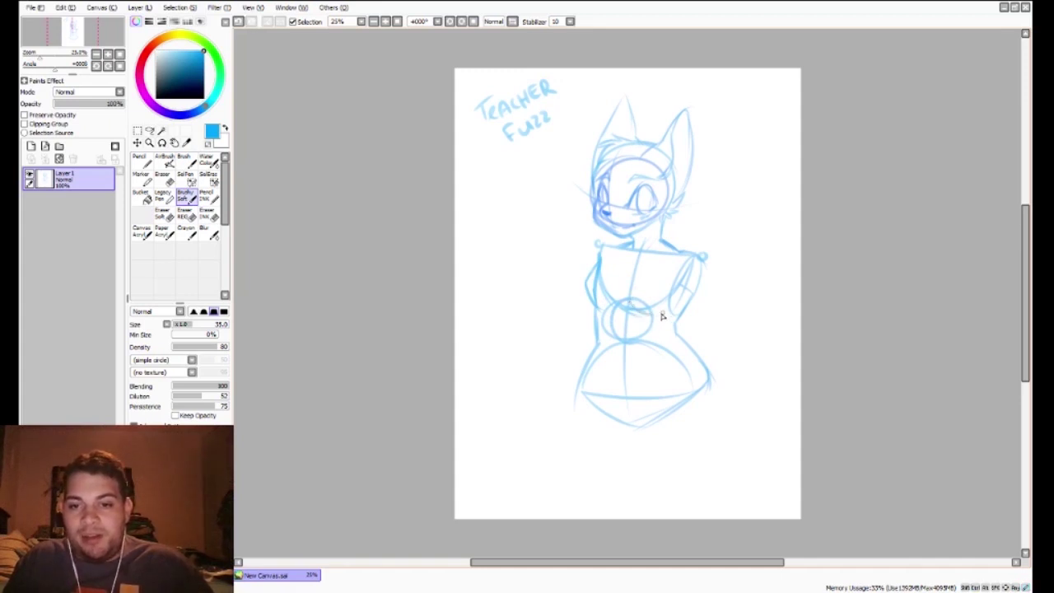